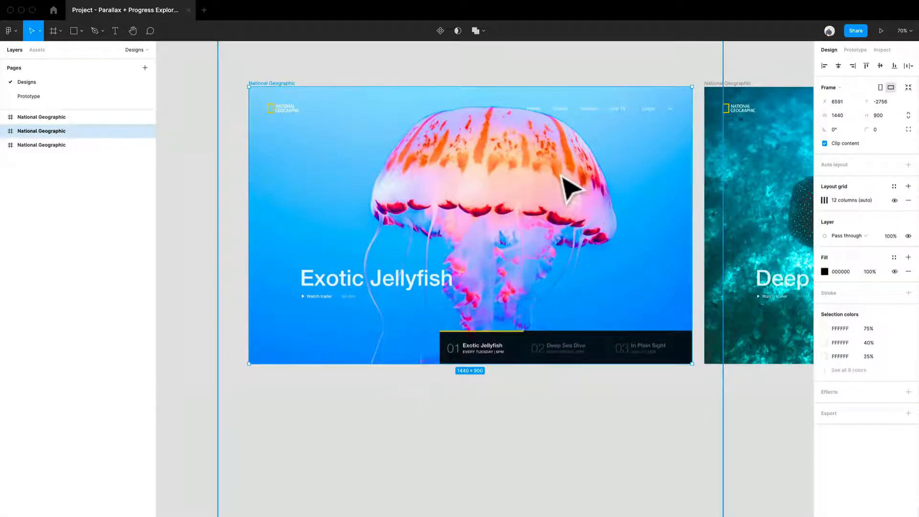
- Expand the jellyfish National Geographic frame and inspect its Jellyfish Details group, Nav group and the frame itself
left_click(3, 131)
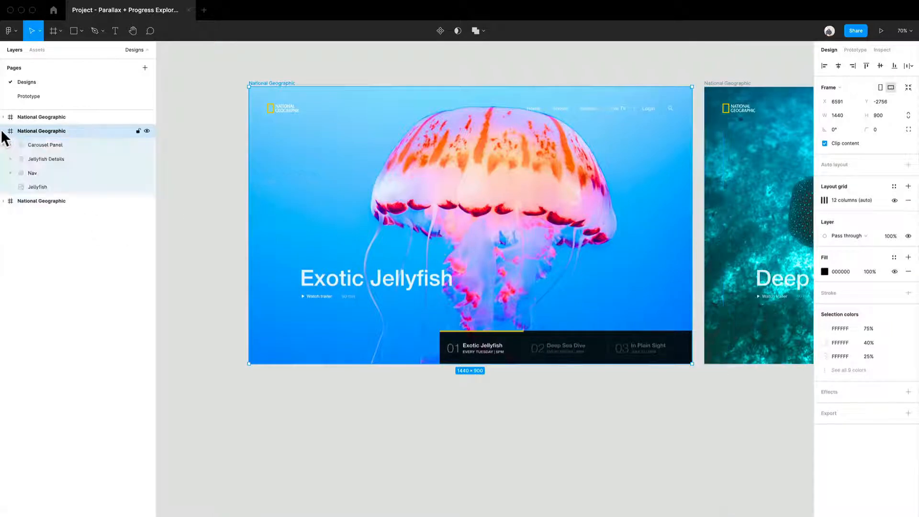
left_click(56, 160)
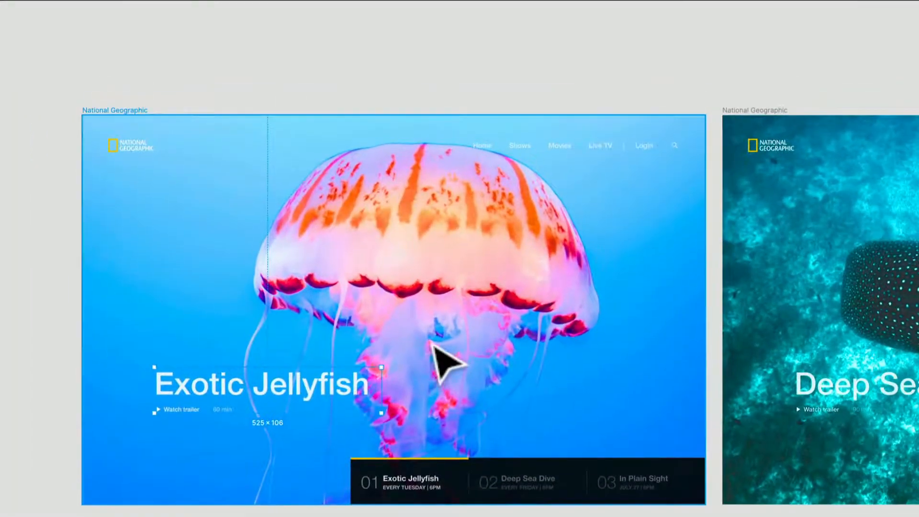
left_click(537, 166)
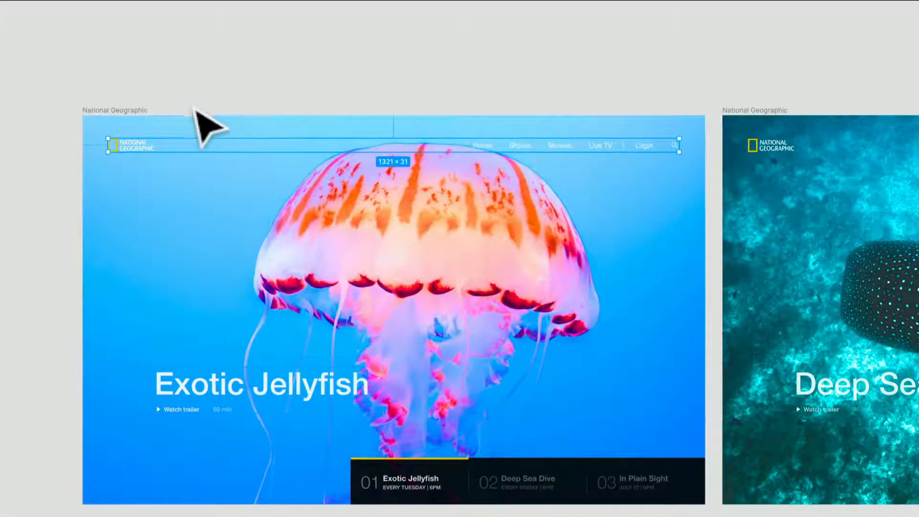
scroll(205, 123, "up", 2)
left_click_drag(196, 120, 193, 451)
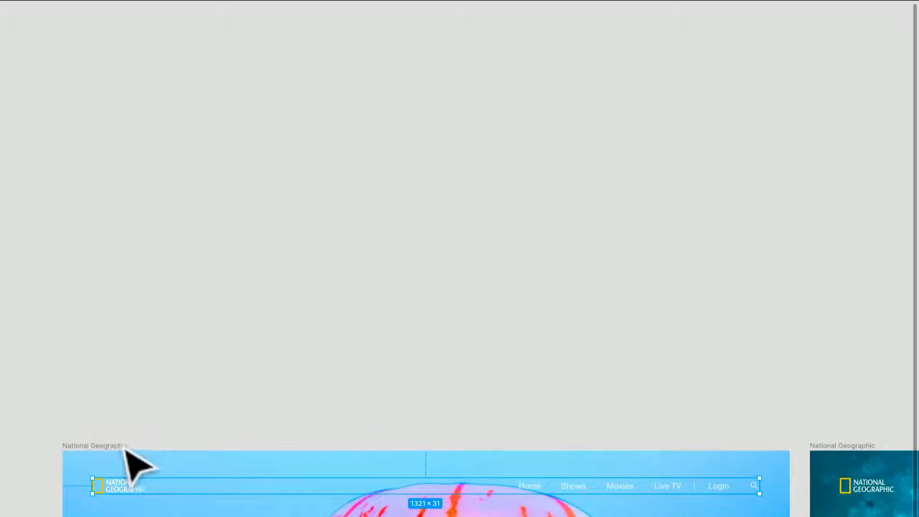
left_click_drag(126, 446, 142, 43)
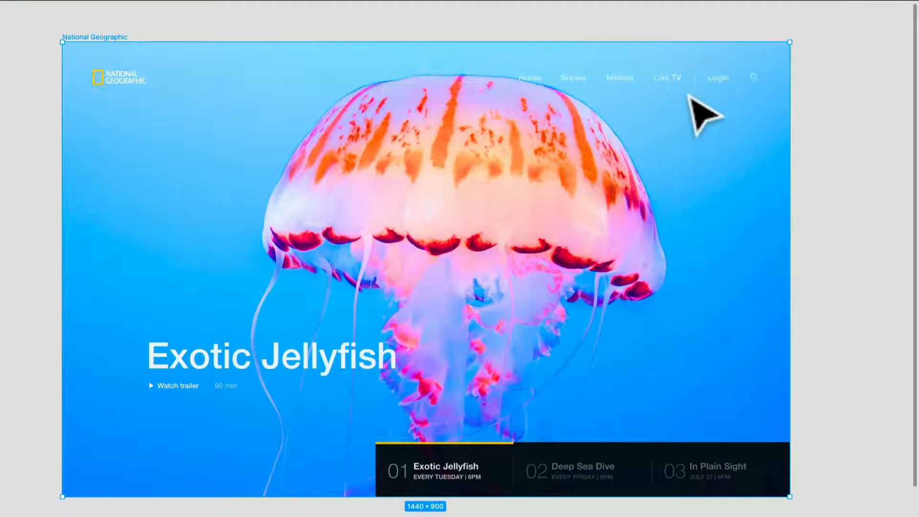
- Examine the jellyfish frame's Nav, from the Movies link up to the Left Col auto layout group that holds it
left_click(693, 84)
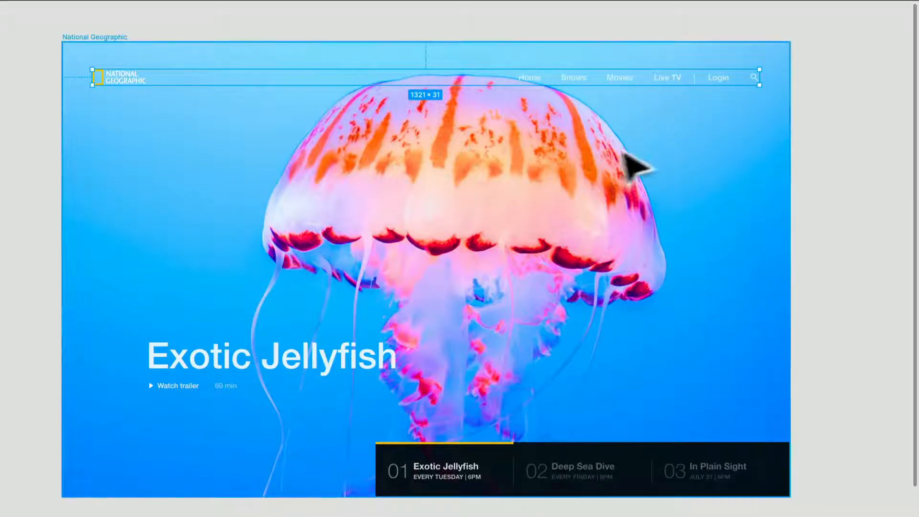
scroll(699, 96, "up", 2)
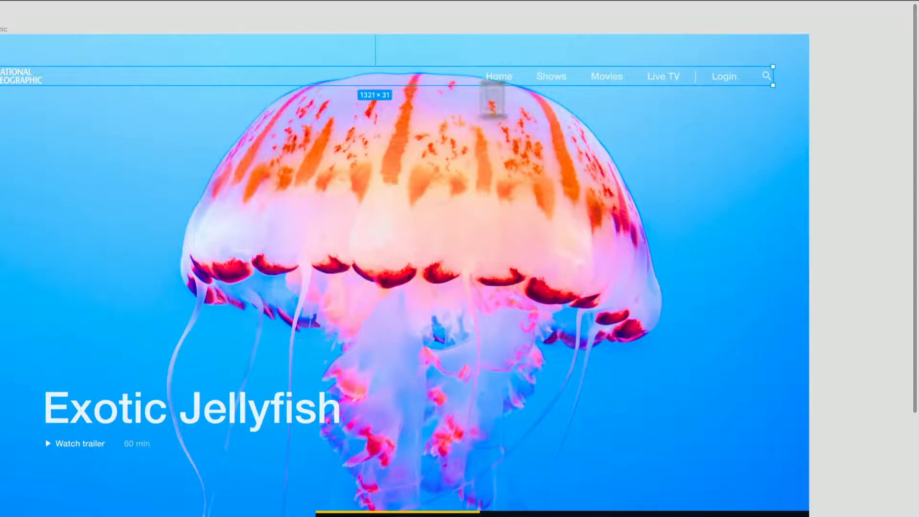
scroll(584, 92, "up", 3)
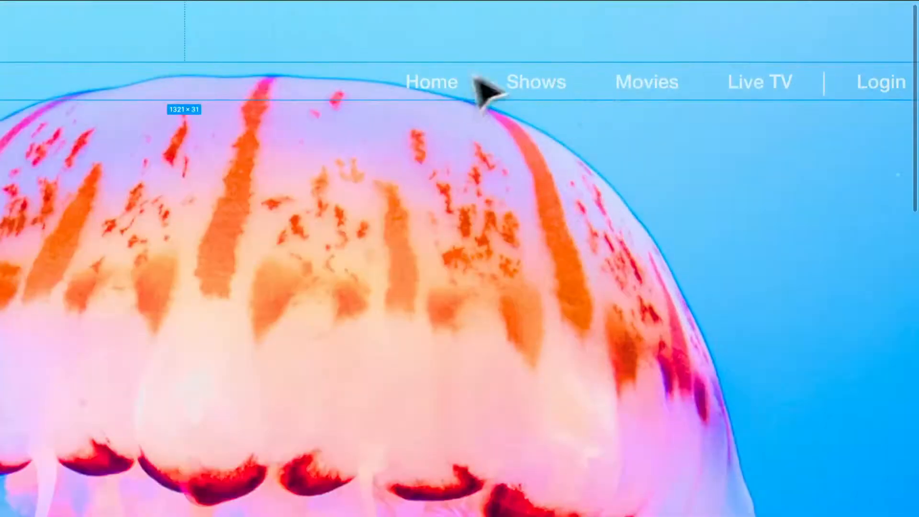
left_click(639, 91)
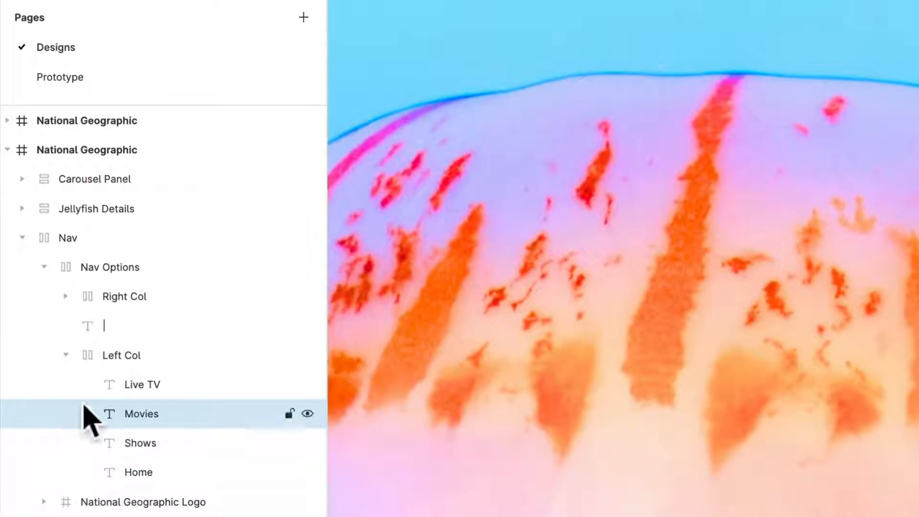
left_click(128, 361)
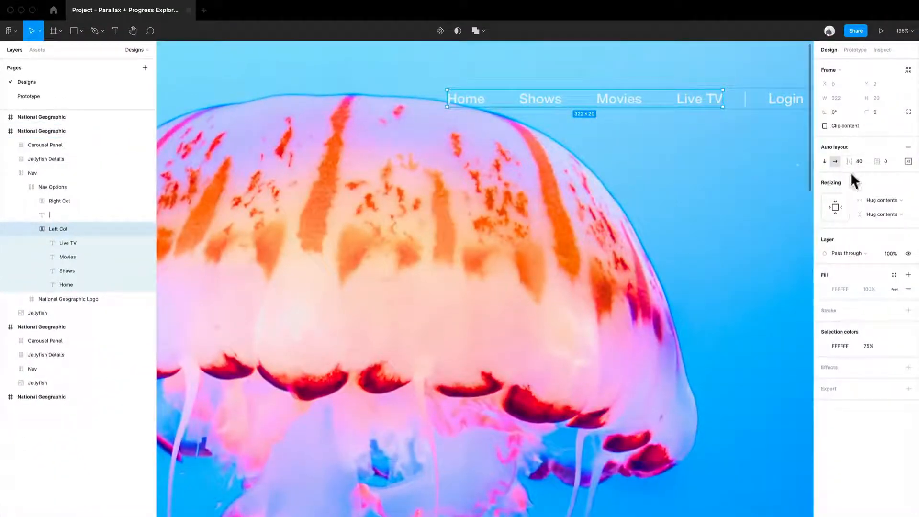
- Go through the individual Live TV, Home, Shows and Movies text layers inside Left Col
left_click(78, 242)
left_click(70, 284)
left_click(72, 272)
left_click(73, 257)
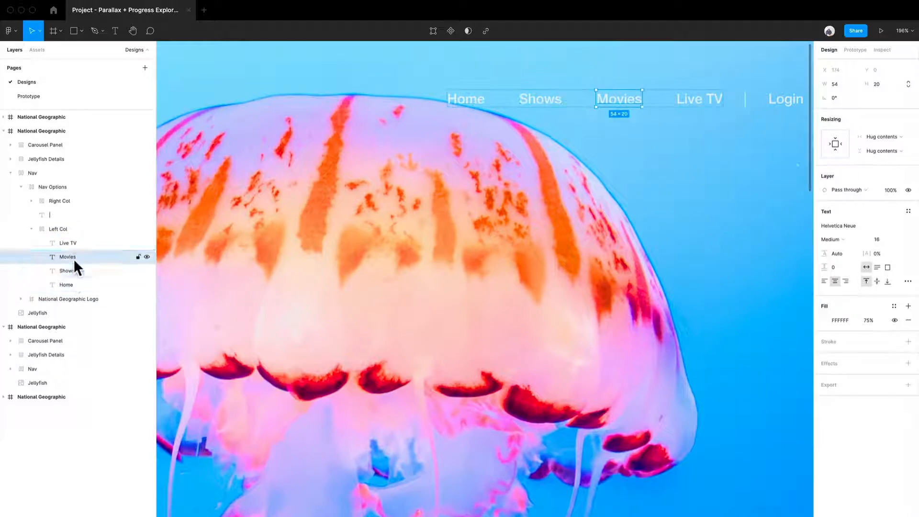
left_click(74, 241)
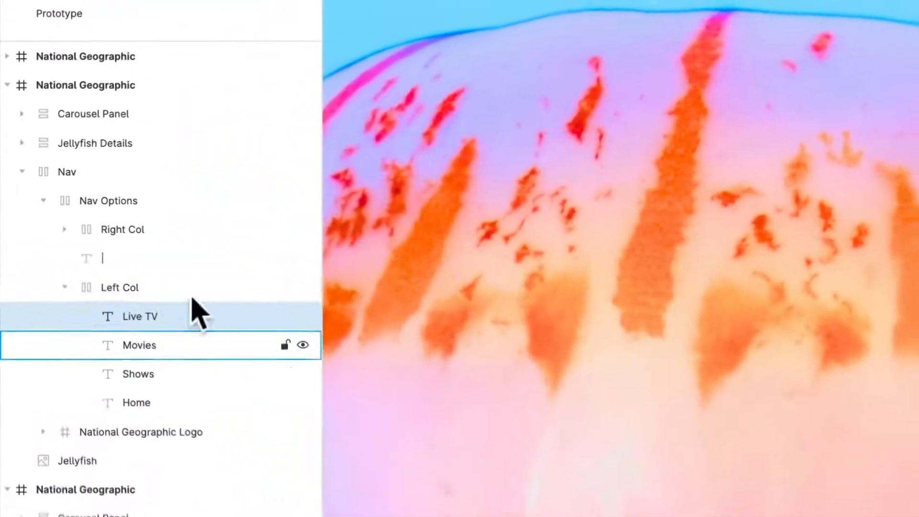
- Select the vertical divider text layer between Live TV and Login to inspect it on the design
left_click(146, 261)
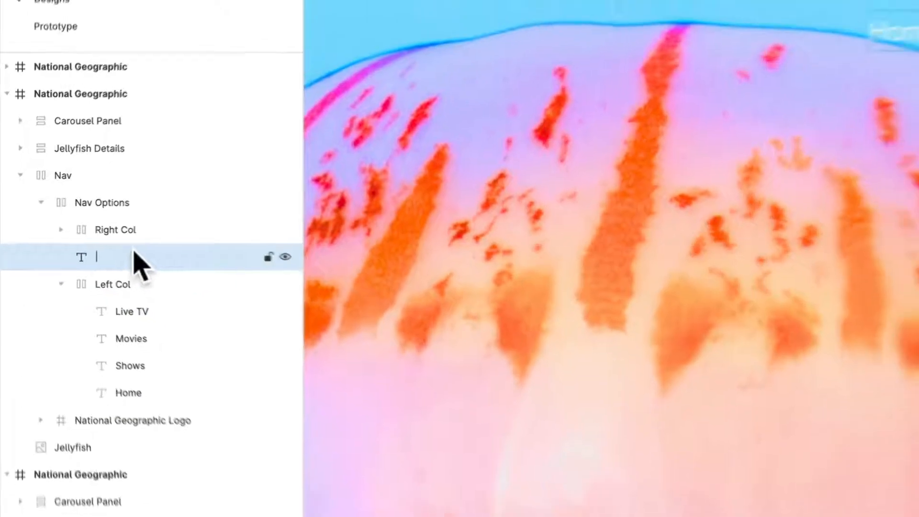
scroll(868, 119, "up", 5)
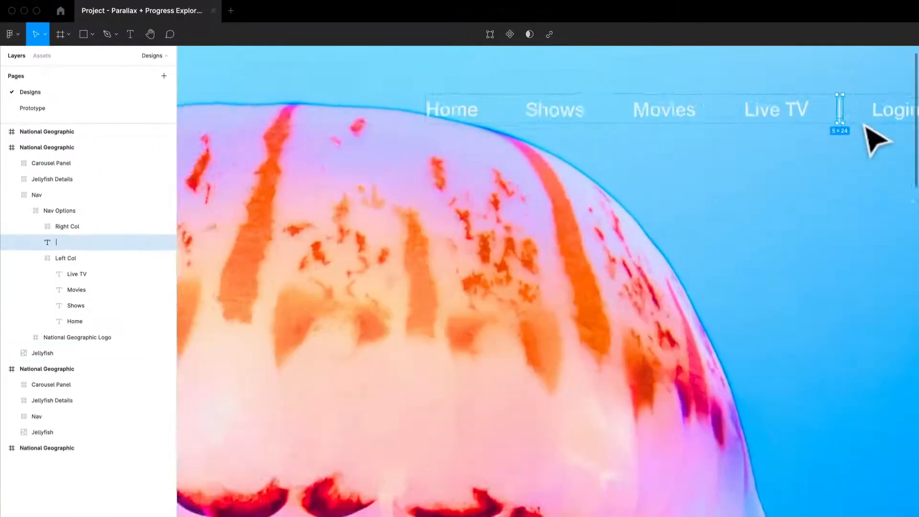
left_click_drag(849, 120, 737, 199)
scroll(693, 242, "down", 5)
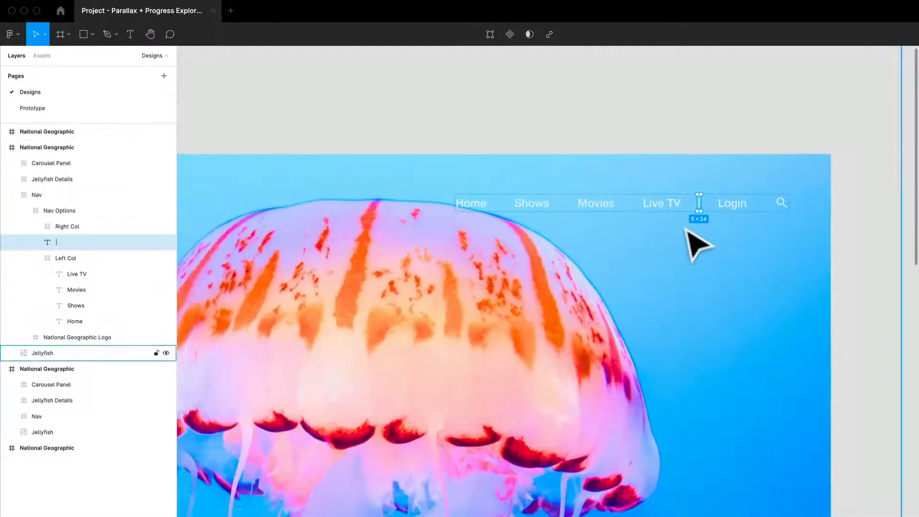
- Expand the Right Col group, inspect its search icon and Login text layers, and collapse it again
left_click(74, 228)
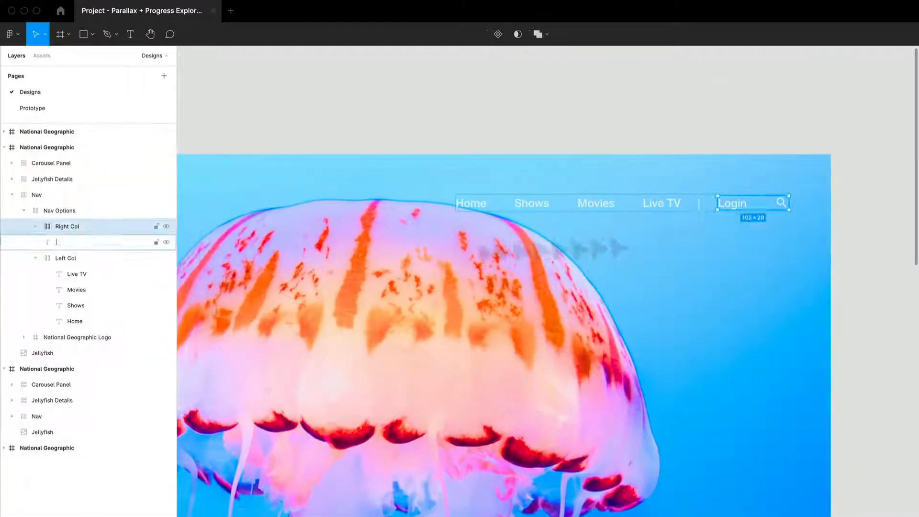
left_click(35, 226)
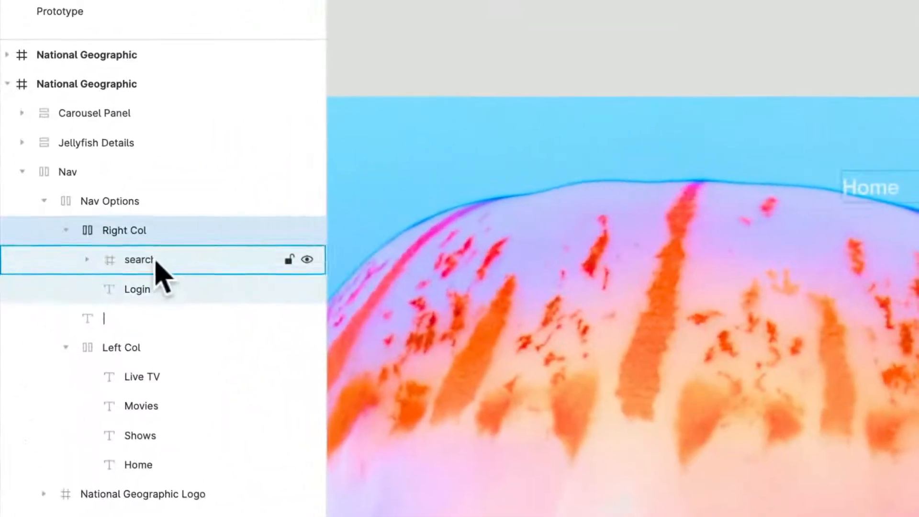
left_click(85, 243)
left_click(137, 289)
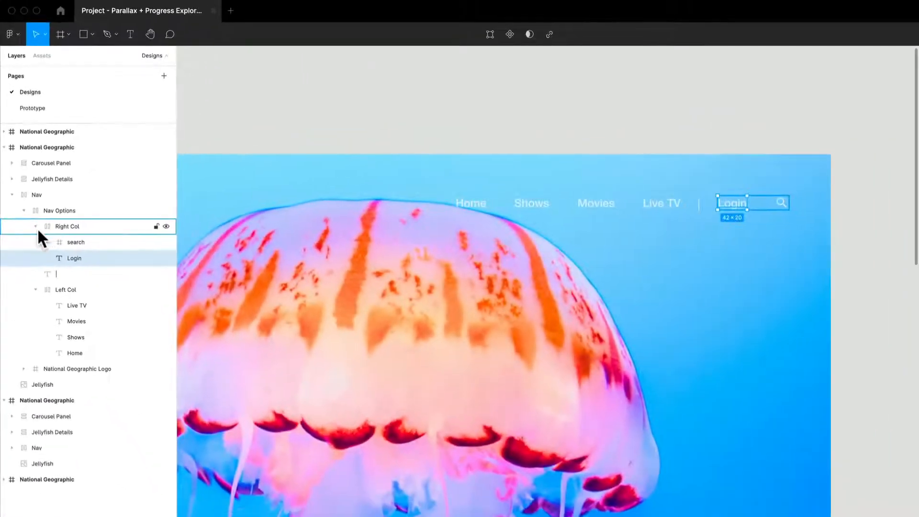
left_click(64, 230)
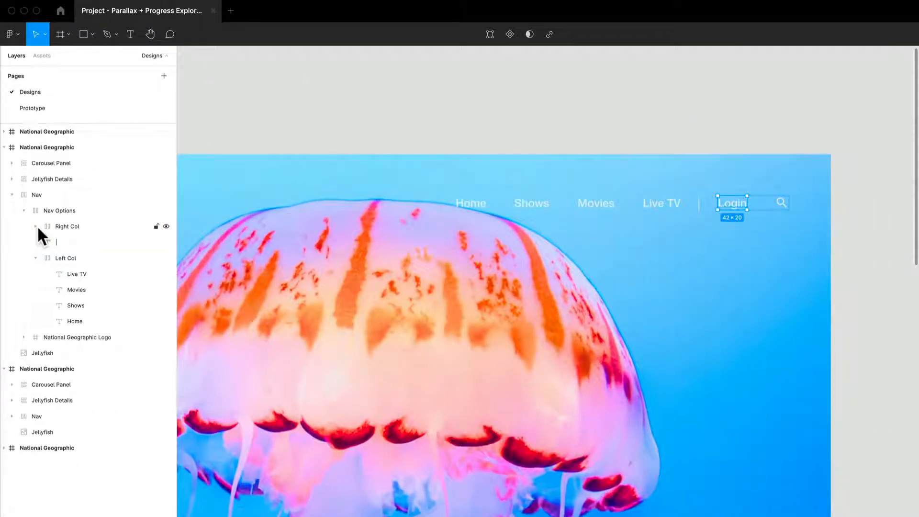
- Collapse Left Col and select Nav Options to examine how it sits in the Nav opposite the logo
left_click(35, 256)
left_click(66, 210)
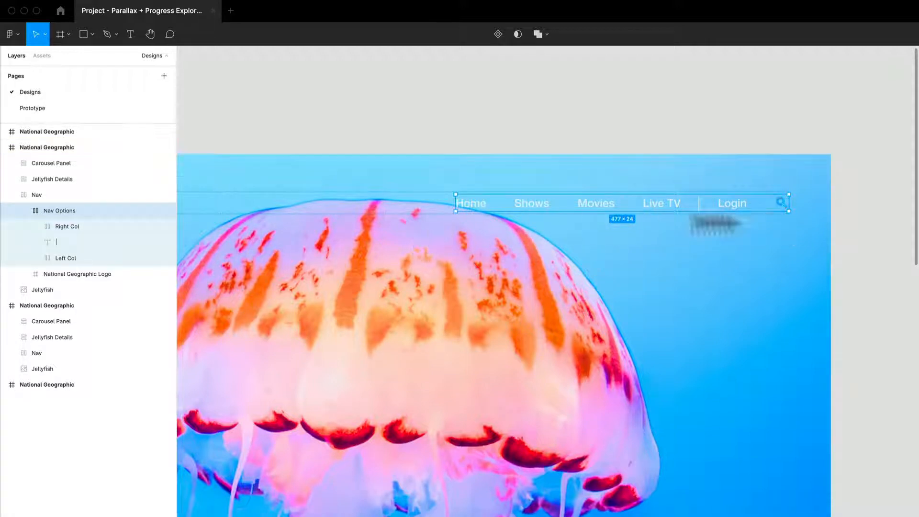
scroll(637, 215, "up", 3)
scroll(622, 223, "down", 2)
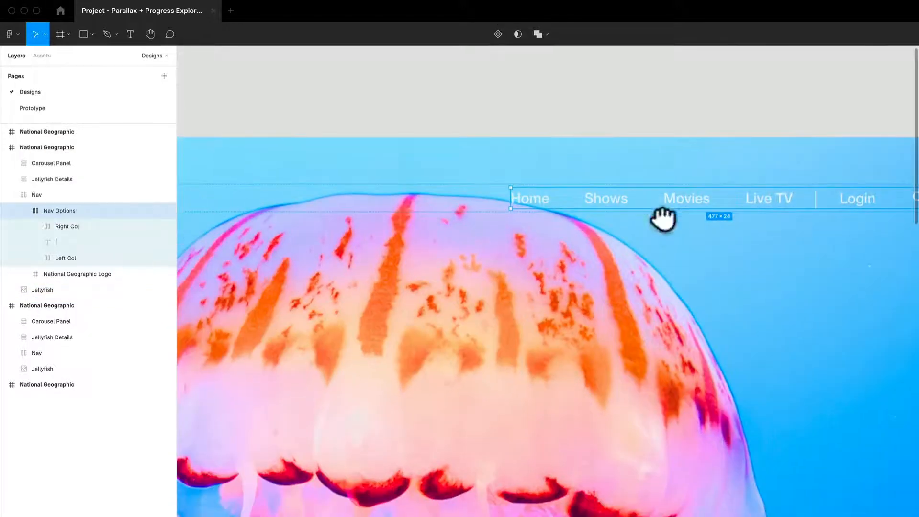
scroll(431, 216, "up", 4)
left_click_drag(445, 210, 626, 209)
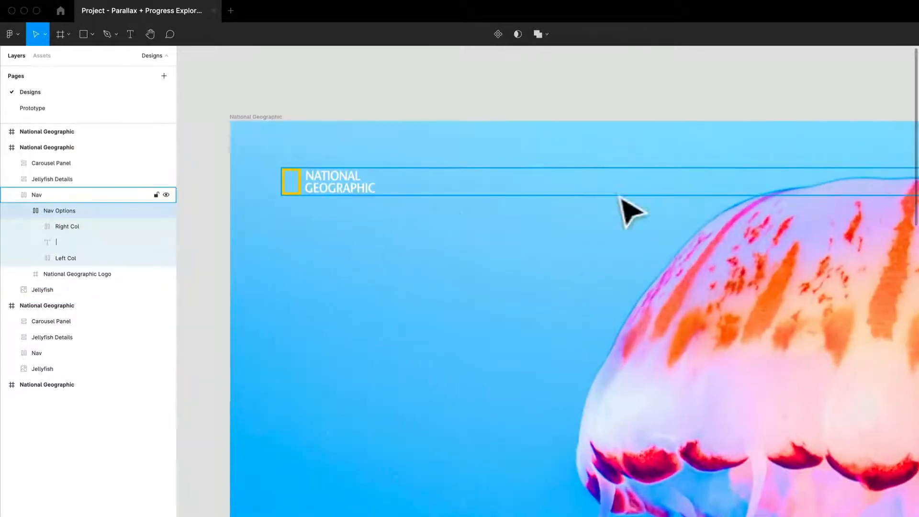
- Inspect the two vectors inside the National Geographic Logo frame and collapse the frame again
left_click(363, 192)
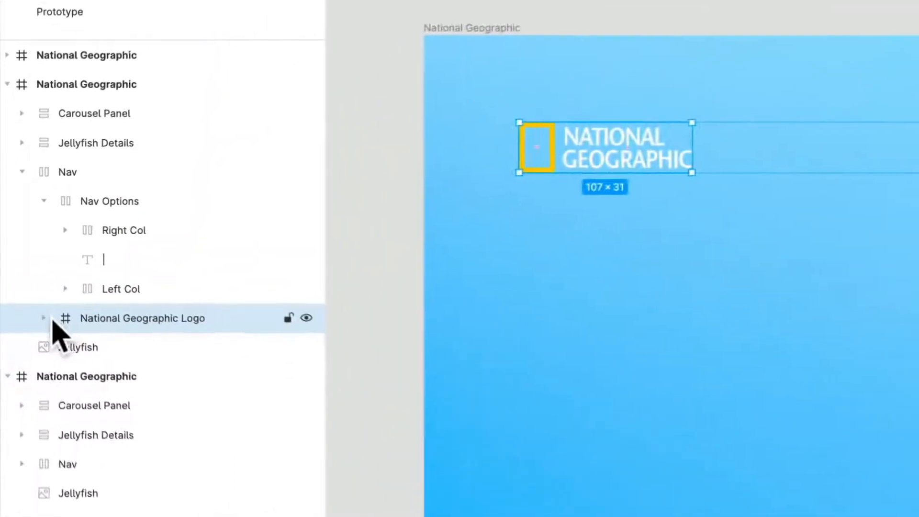
left_click(23, 274)
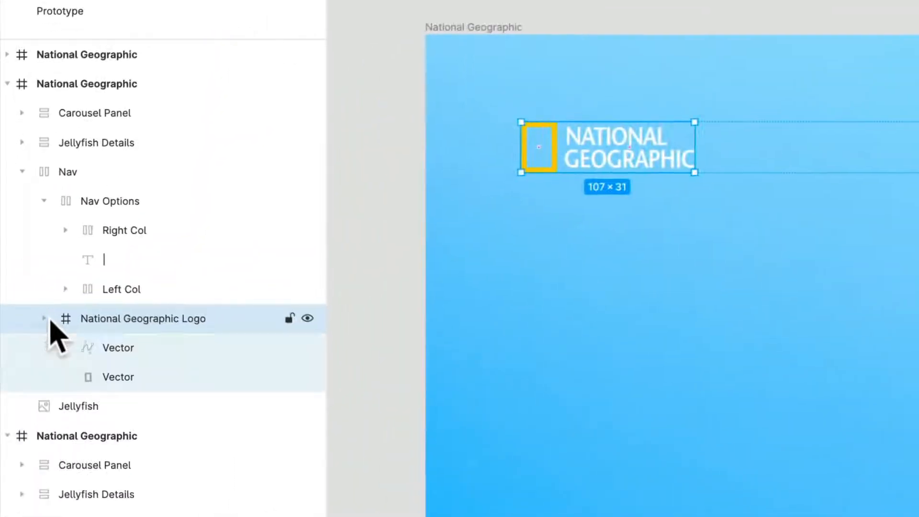
left_click(129, 354)
left_click(144, 381)
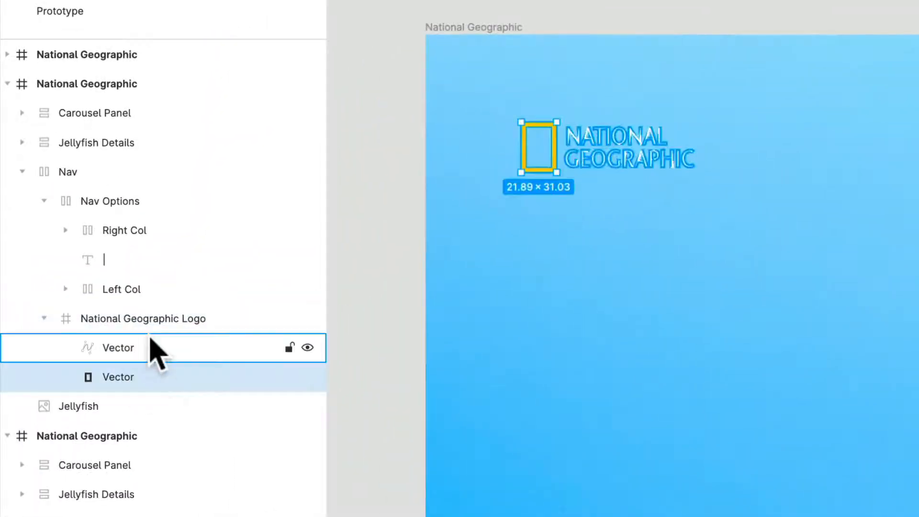
left_click(43, 318)
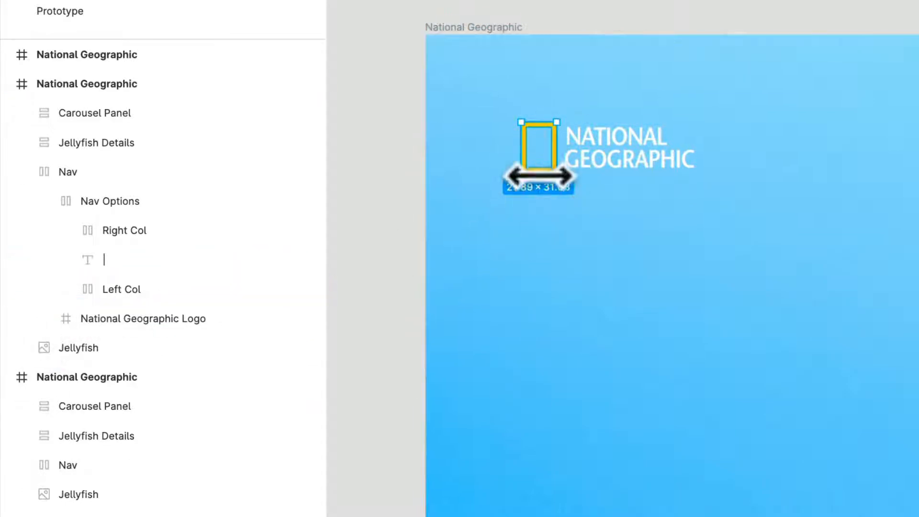
- Try top and bottom alignment in the Nav's auto layout with Space between, and return it to vertical centring
left_click(93, 184)
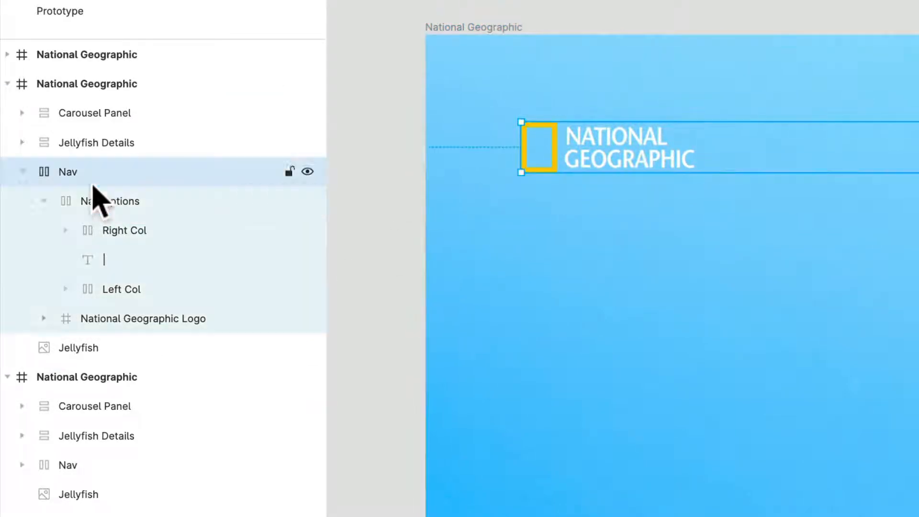
left_click(908, 179)
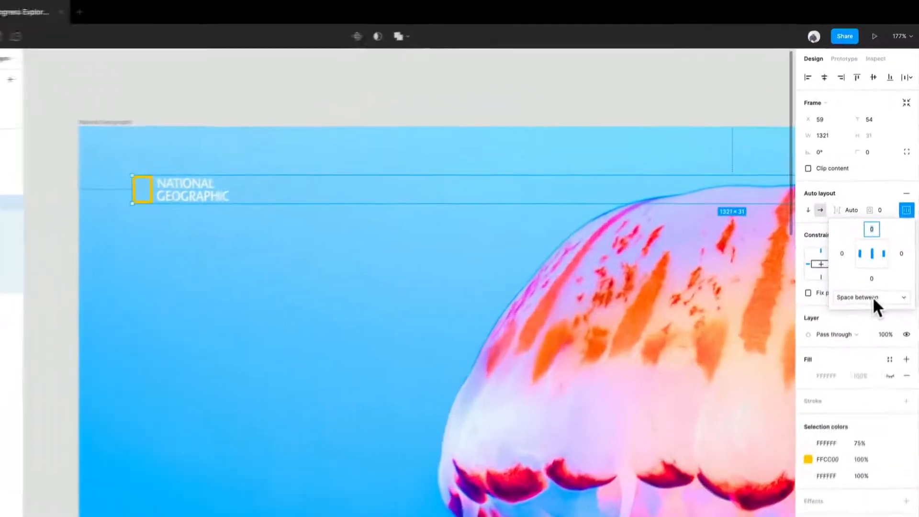
scroll(468, 257, "down", 2)
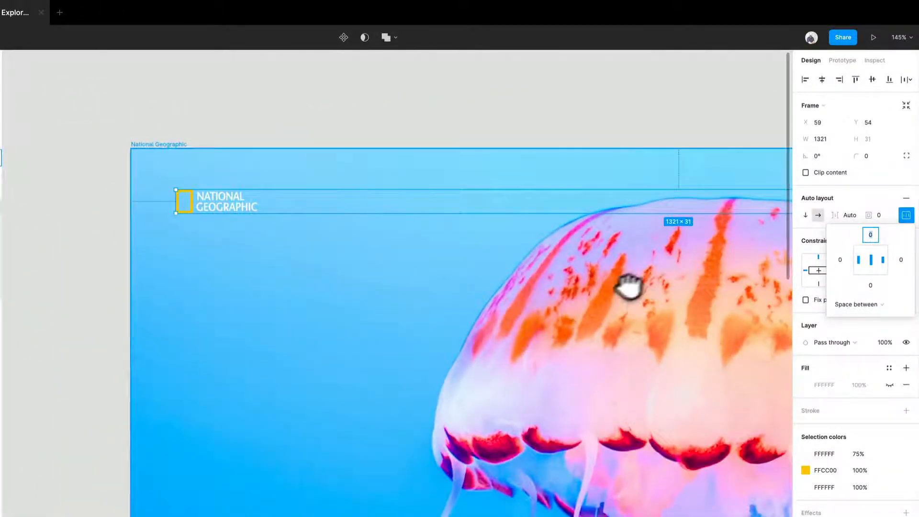
left_click_drag(629, 286, 431, 286)
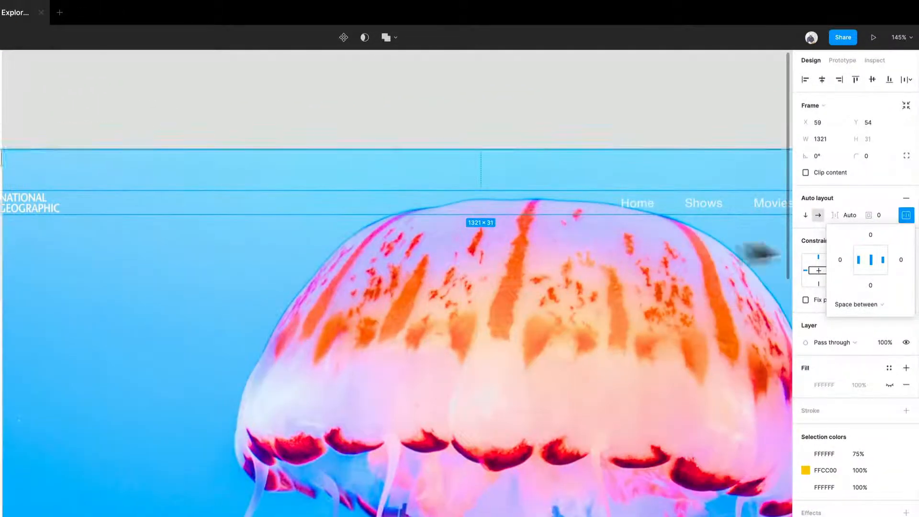
left_click(868, 249)
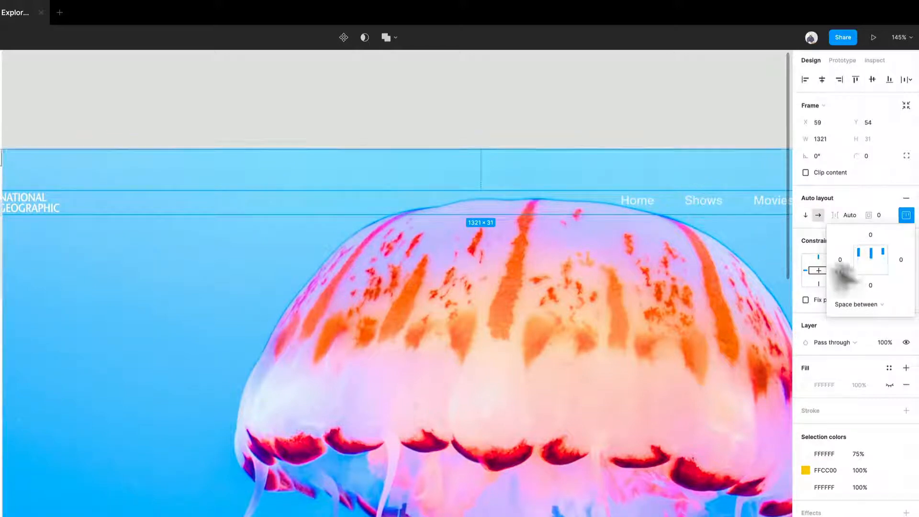
left_click(879, 269)
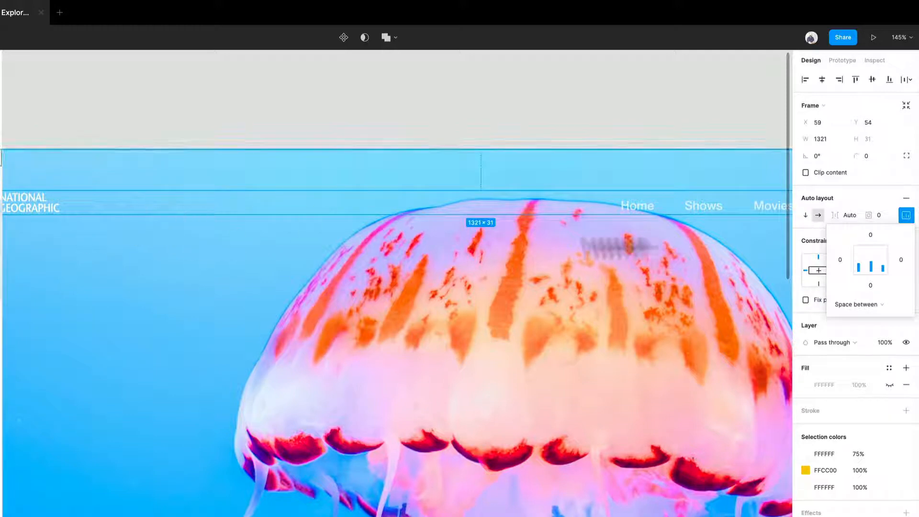
left_click(875, 255)
- Examine the Jellyfish Details group and its Exotic Jellyfish title, ending with the whole group selected
scroll(312, 247, "down", 5)
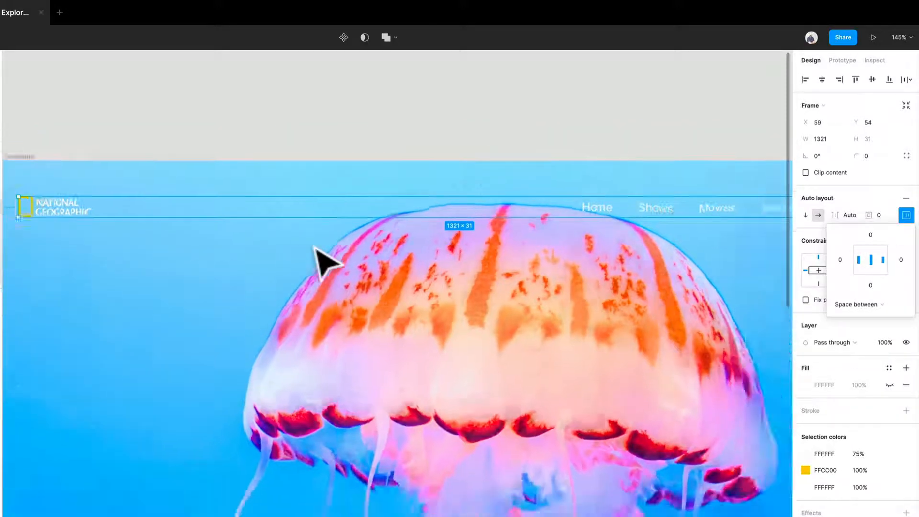
left_click_drag(367, 299, 311, 256)
left_click(678, 193)
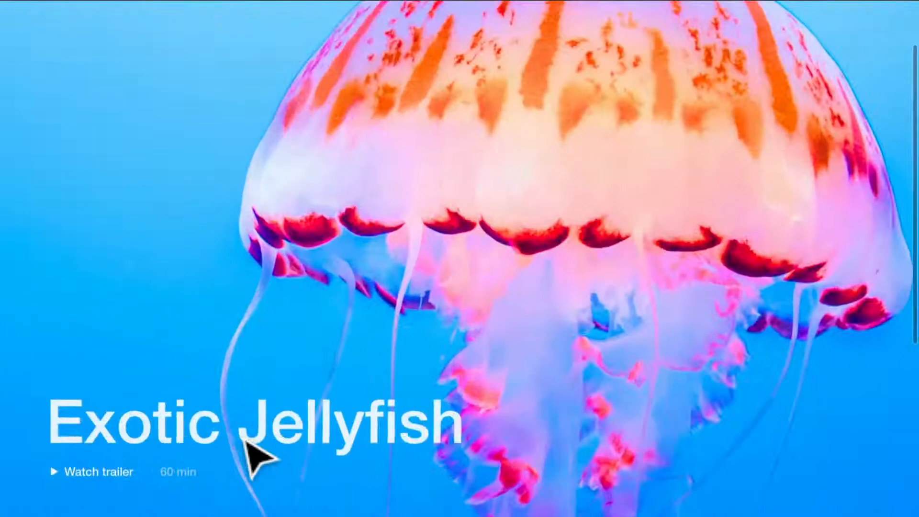
left_click(245, 440)
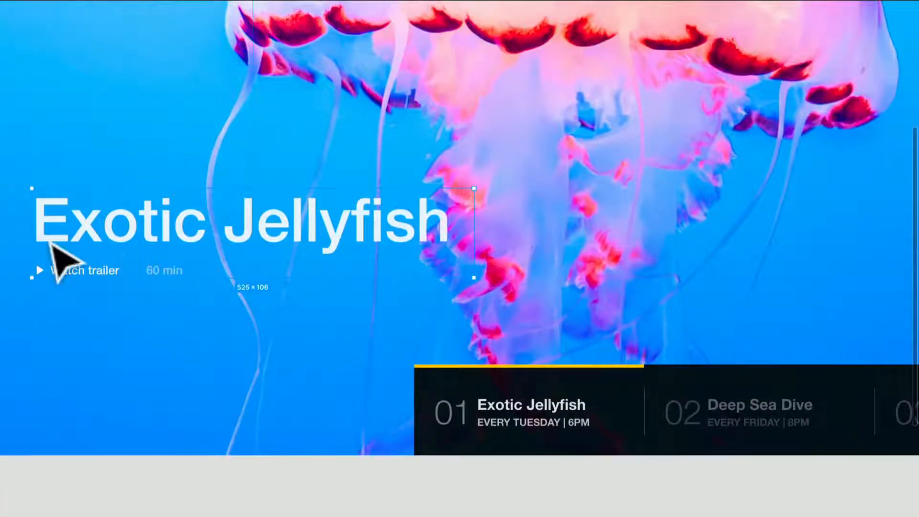
double_click(266, 233)
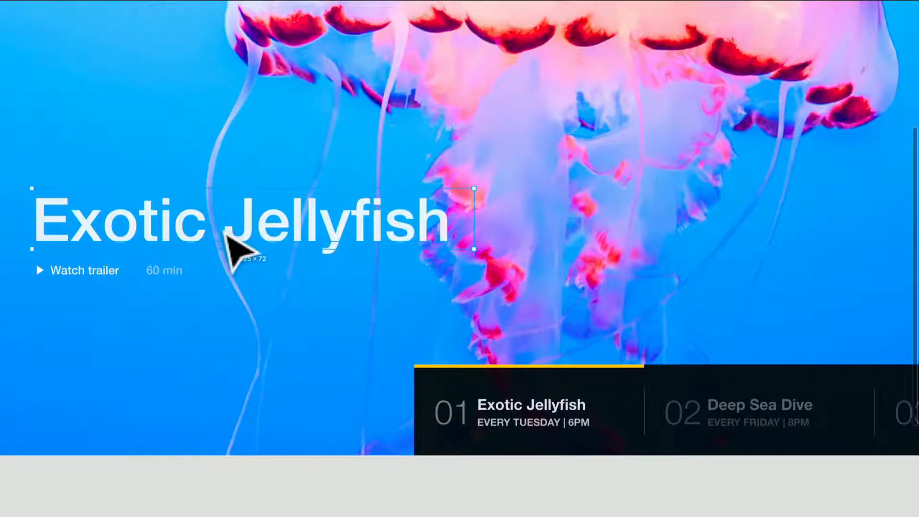
key("Escape")
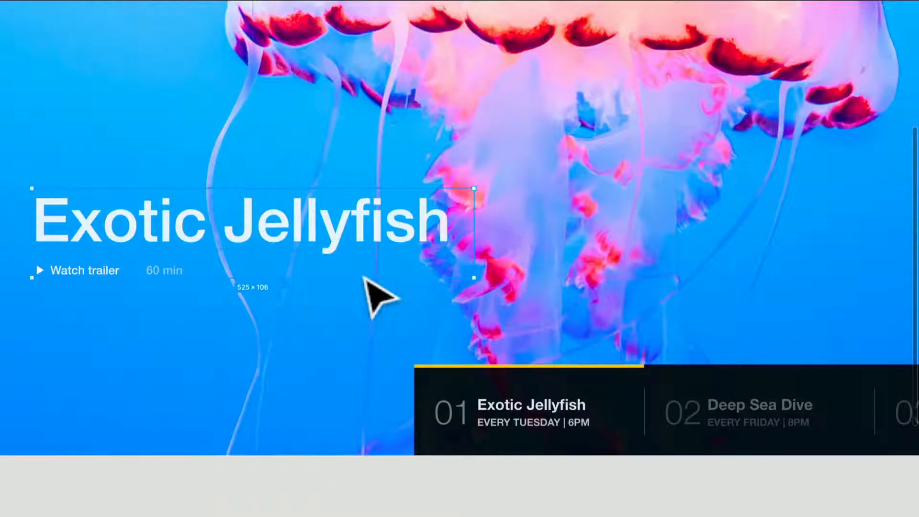
- Inspect the 60 min text and the Watch trailer link with its play arrow inside the Jellyfish Details container, and clear the selection
scroll(136, 278, "up", 5)
left_click_drag(143, 288, 399, 296)
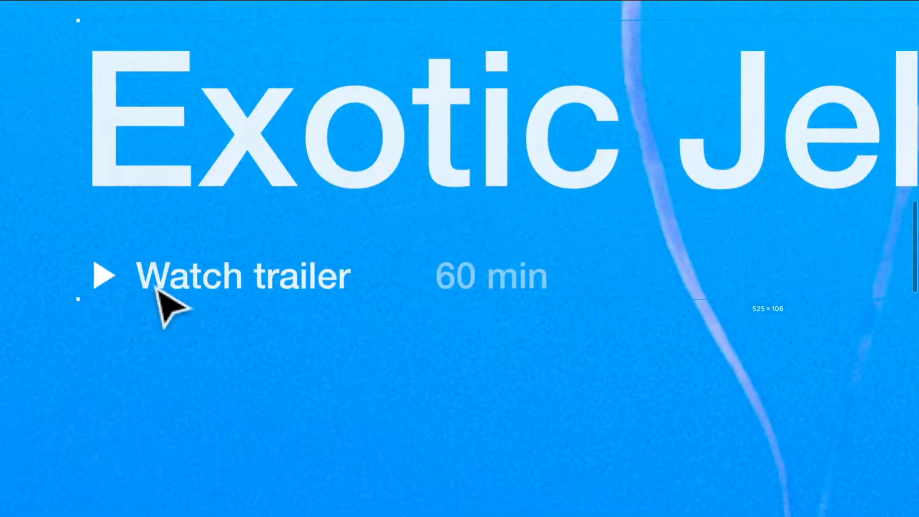
double_click(450, 284)
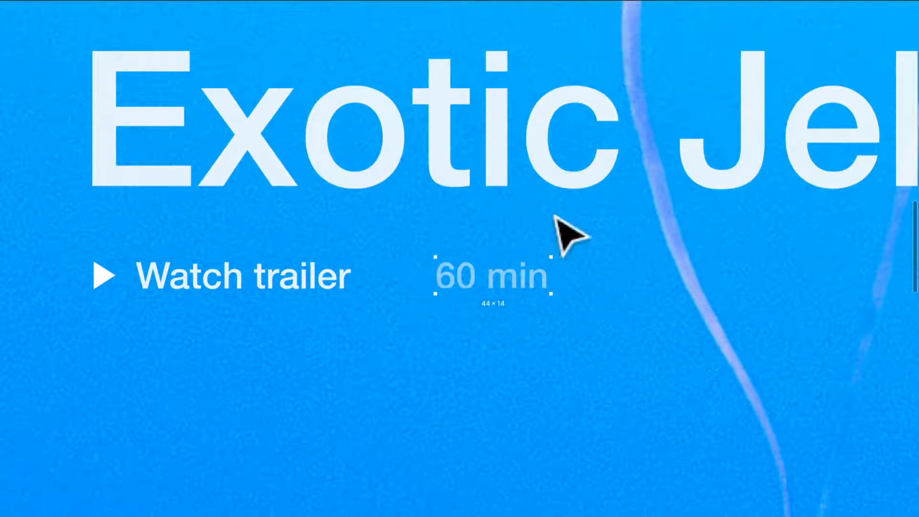
scroll(527, 358, "down", 3)
scroll(527, 358, "down", 2)
left_click_drag(575, 383, 426, 420)
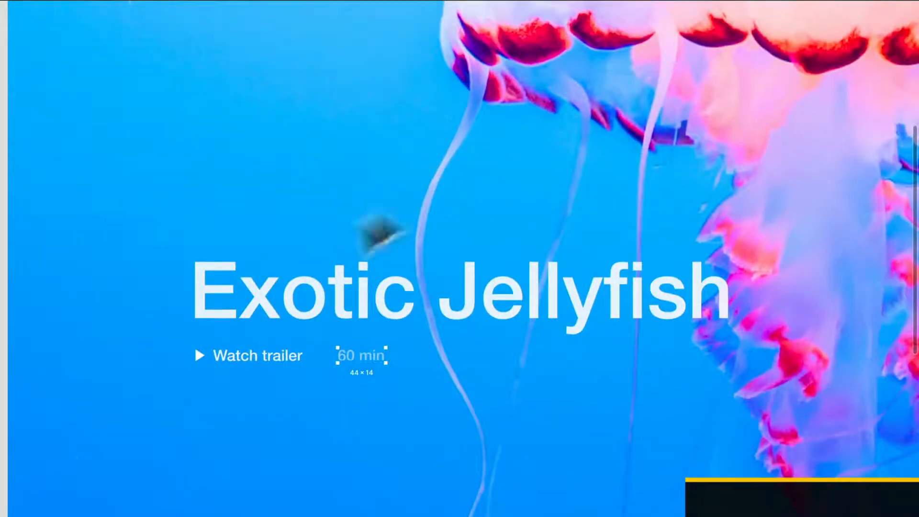
left_click(238, 364)
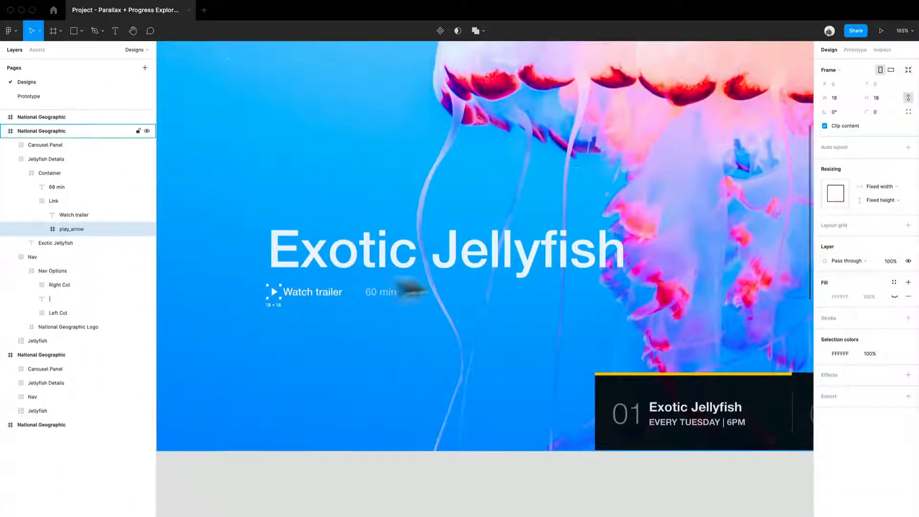
left_click(352, 462)
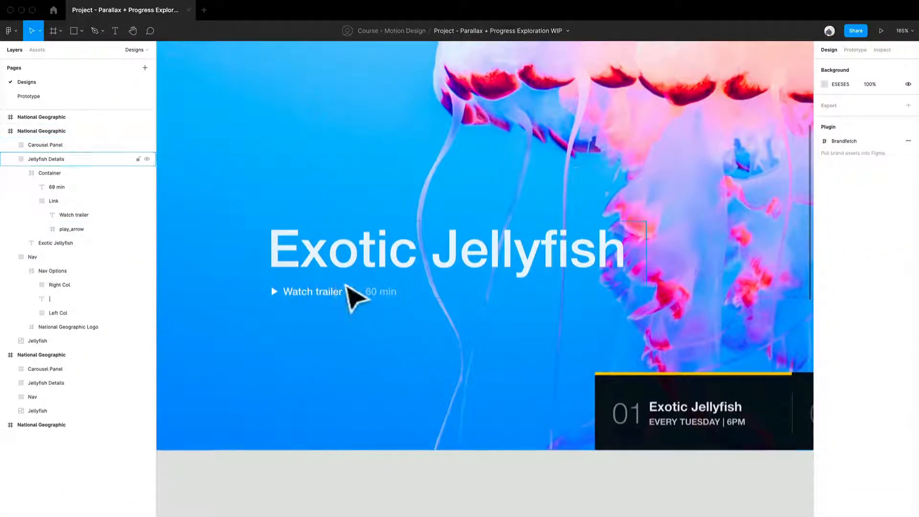
- Select the Carousel Panel, expand it and inspect the yellow Fill line above Carousel Options
scroll(429, 289, "right", 5)
scroll(298, 269, "down", 2)
scroll(278, 249, "down", 5)
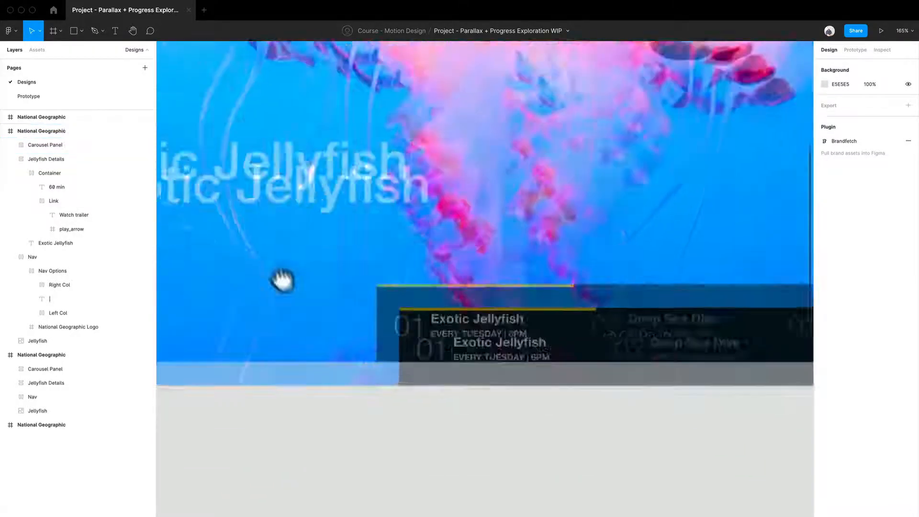
scroll(565, 324, "up", 3)
scroll(564, 324, "right", 3)
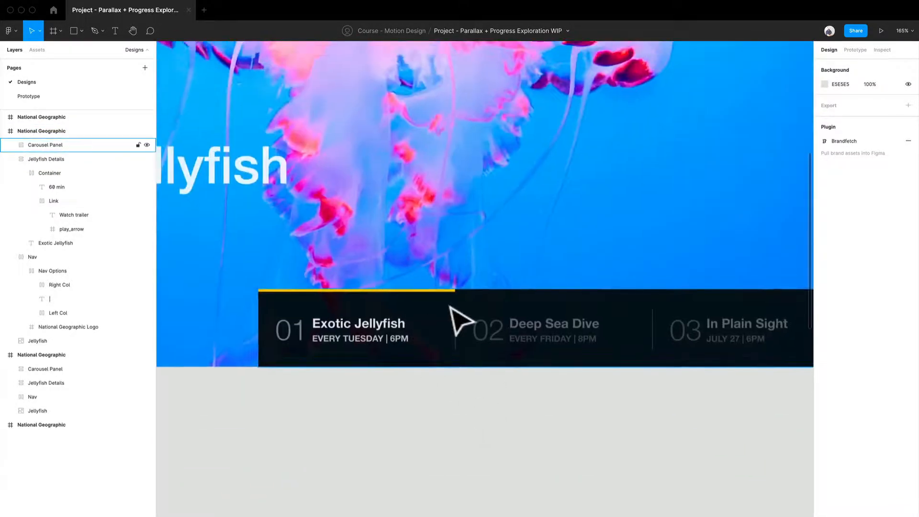
scroll(459, 321, "down", 2)
scroll(459, 321, "right", 1)
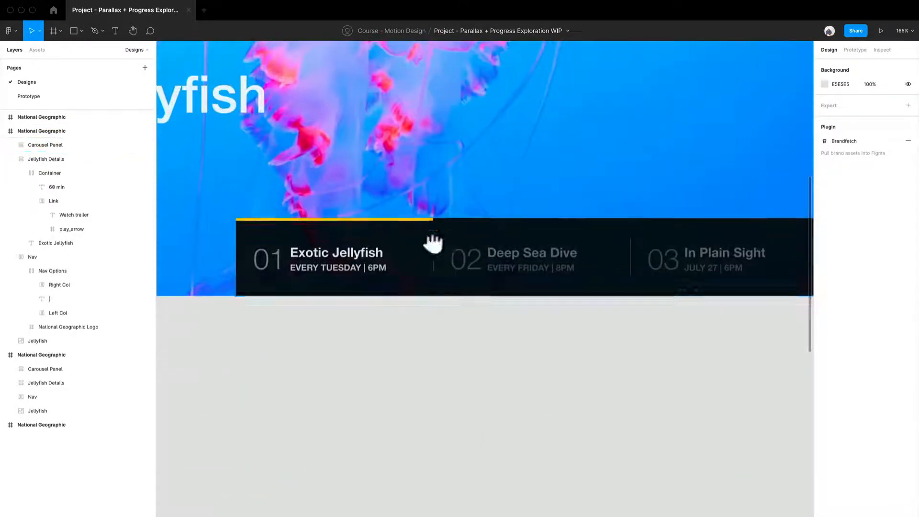
left_click(453, 288)
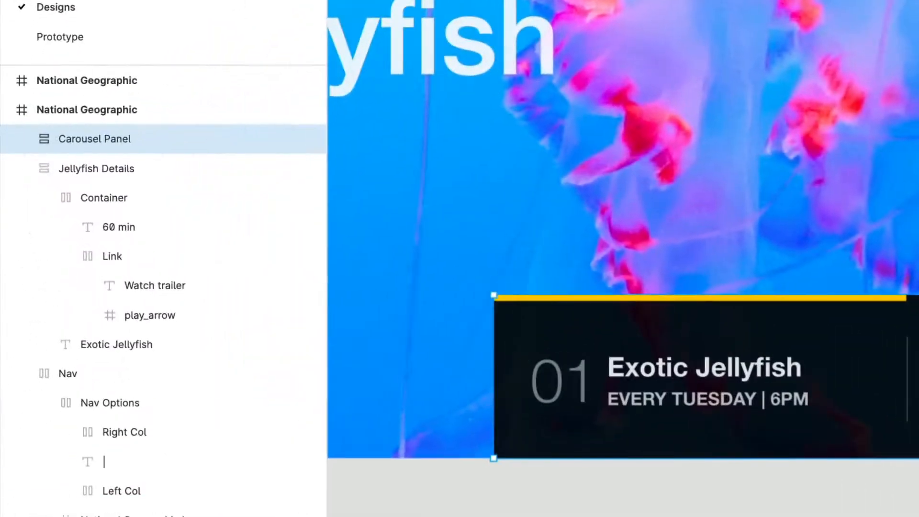
left_click(22, 139)
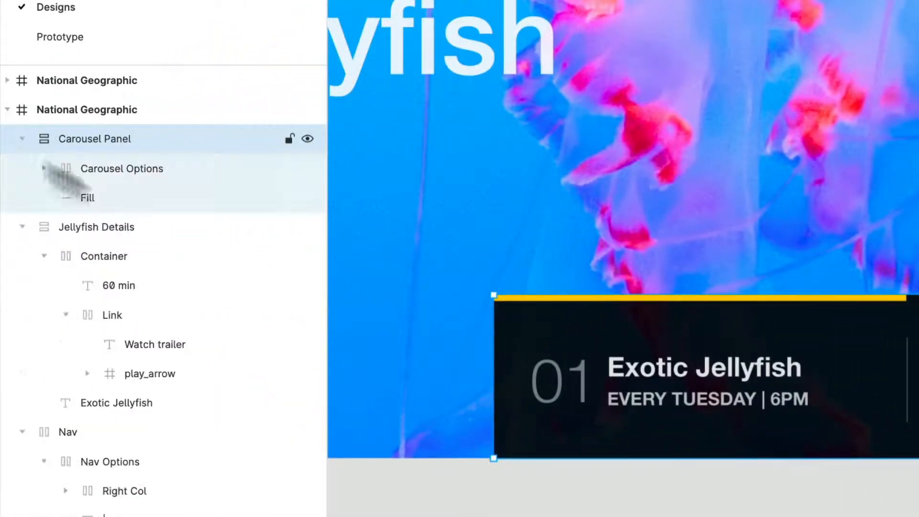
left_click(96, 198)
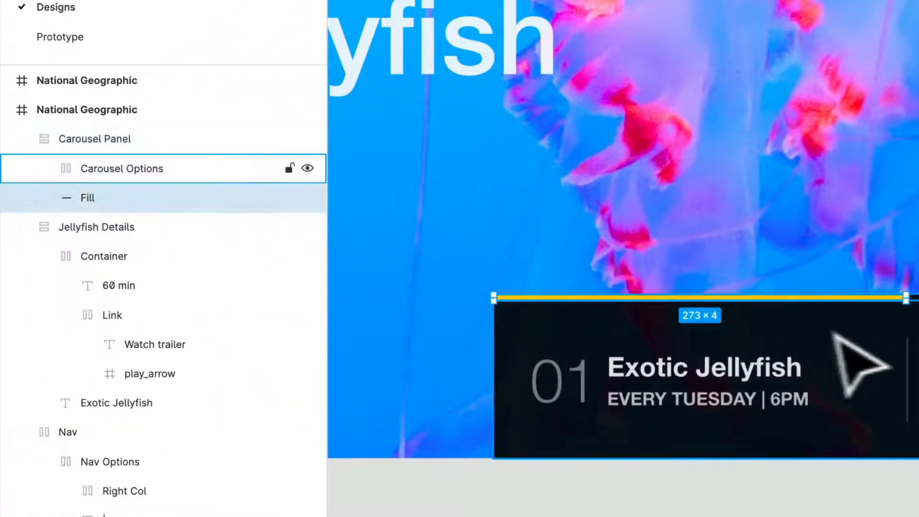
- Try stretching the yellow Fill line toward the Deep Sea Dive option, and return its end to the first divider
mouse_move(905, 320)
left_mouse_down()
mouse_move(702, 320)
mouse_move(918, 318)
left_mouse_up()
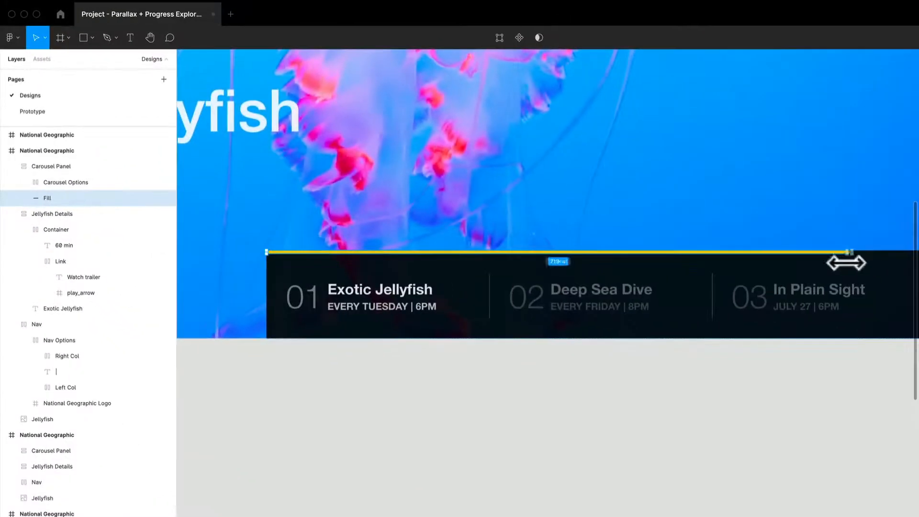
left_click_drag(846, 263, 481, 278)
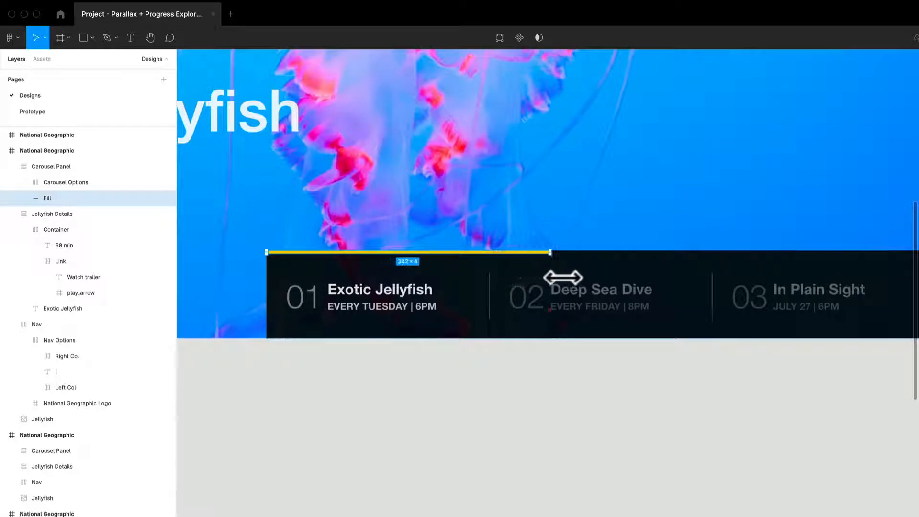
left_click_drag(563, 278, 525, 284)
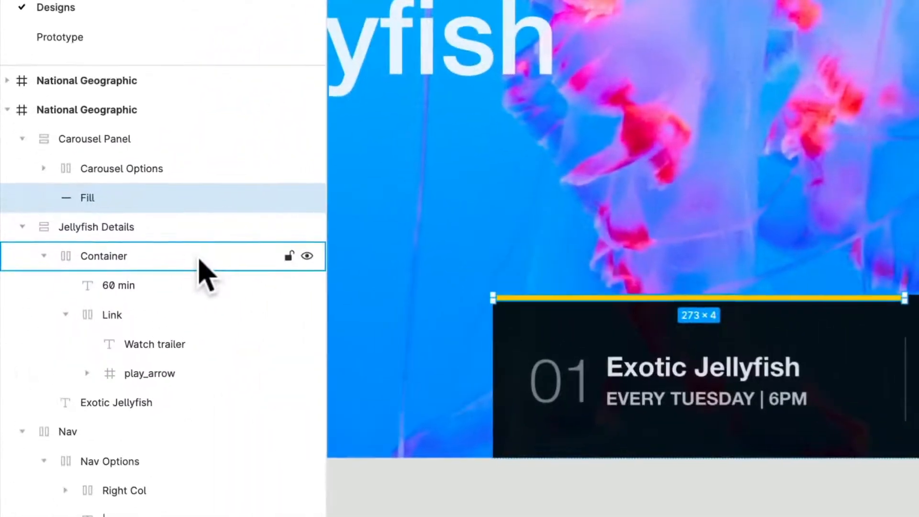
- Expand Carousel Options and examine its three Details groups and the Rule dividers between them
left_click(39, 168)
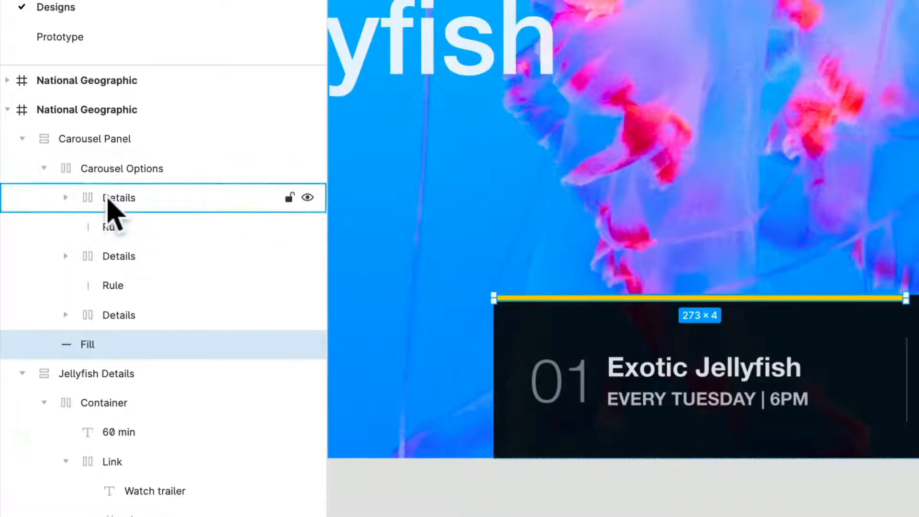
left_click(129, 197)
left_click(129, 170)
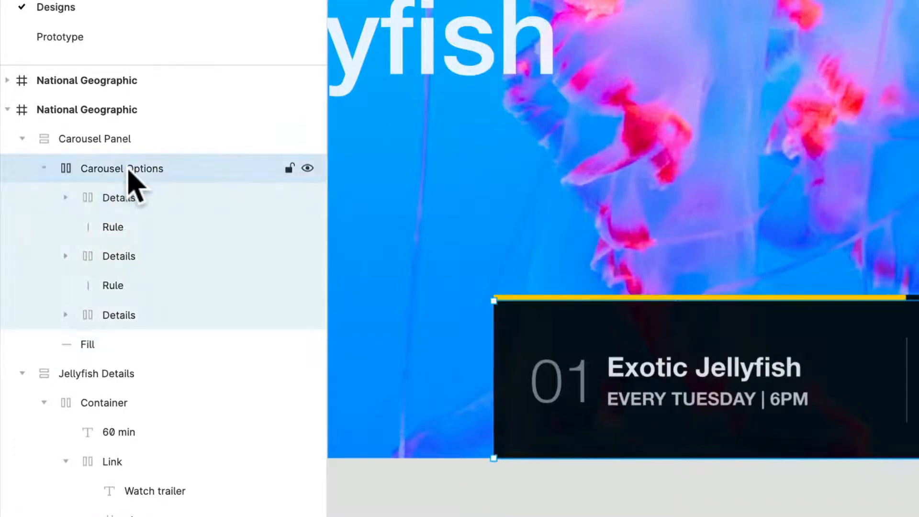
left_click(128, 319)
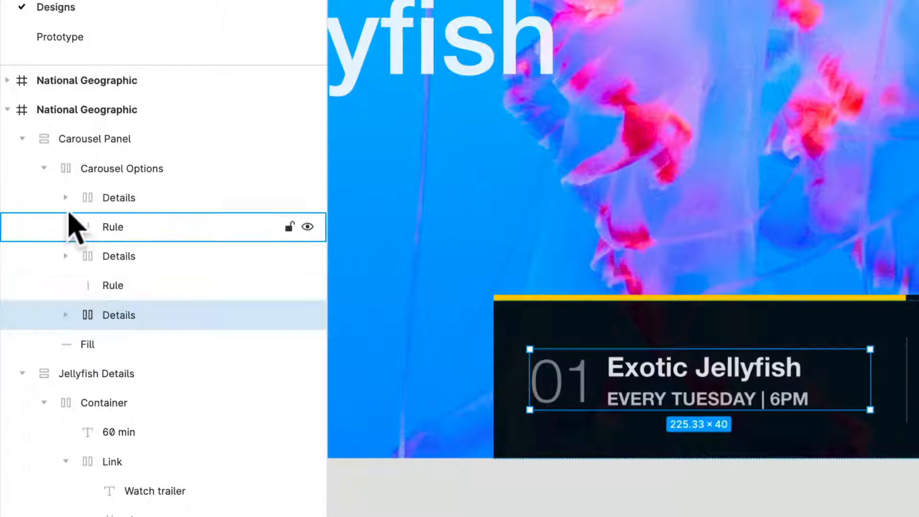
left_click(132, 231)
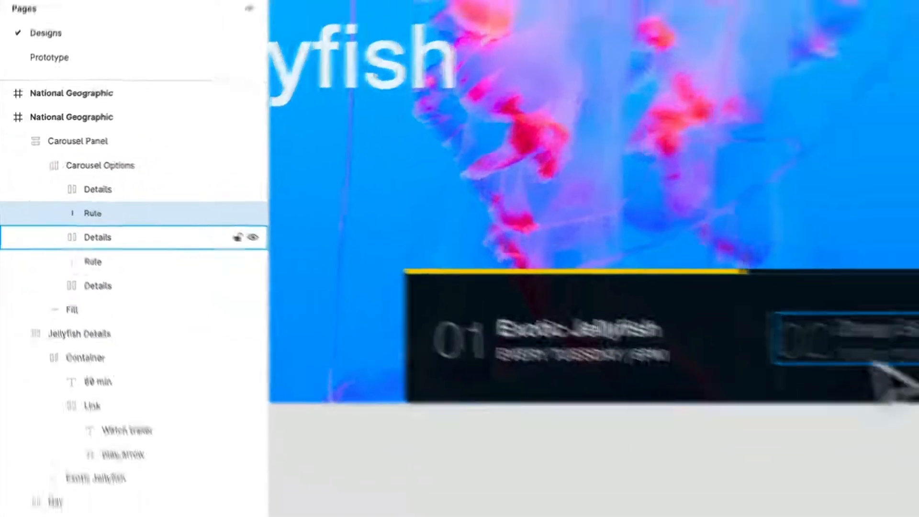
left_click(139, 256)
left_click(145, 202)
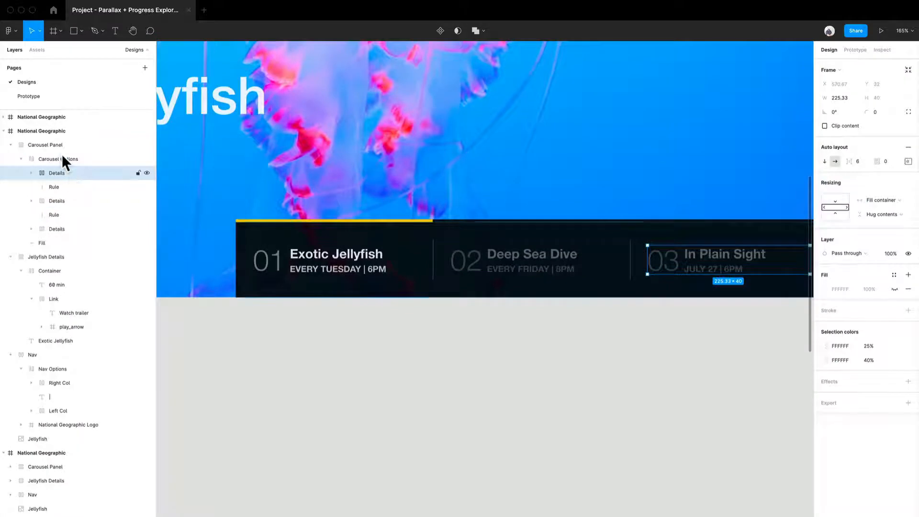
- Compare the auto layout and resizing settings of Carousel Options with those of the In Plain Sight and Deep Sea Dive Details groups
left_click(62, 157)
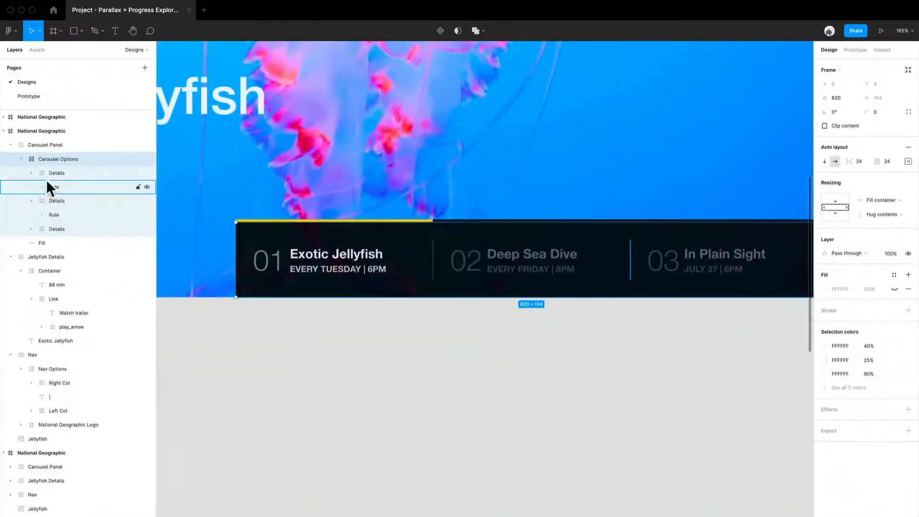
left_click(47, 175)
left_click_drag(645, 377, 534, 343)
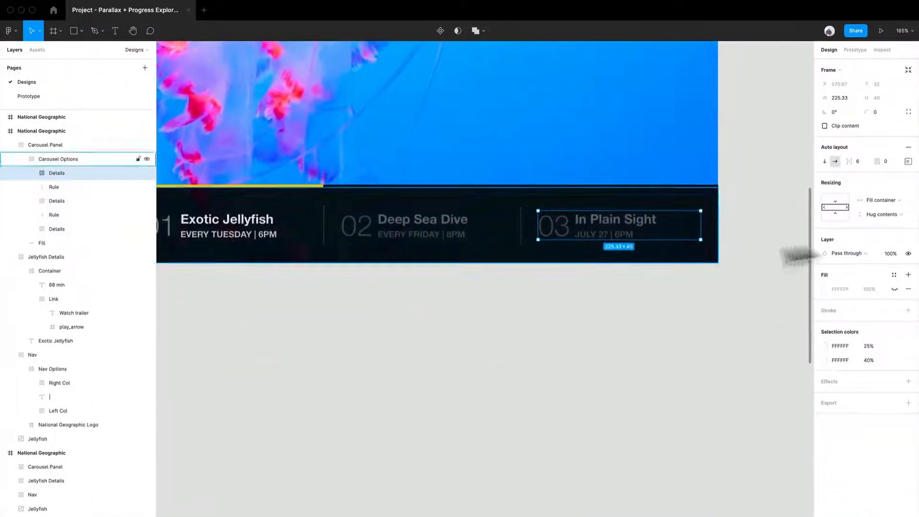
left_click(462, 237)
left_click_drag(441, 308, 572, 309)
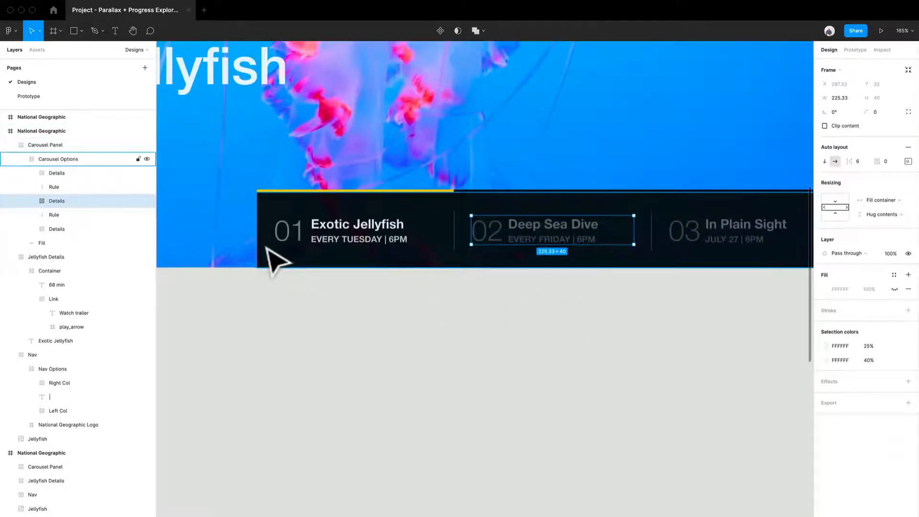
- Try narrowing Carousel Options from its left edge, undo the resize and clear the selection
left_click(267, 248)
left_click_drag(256, 244, 489, 254)
key("super+z")
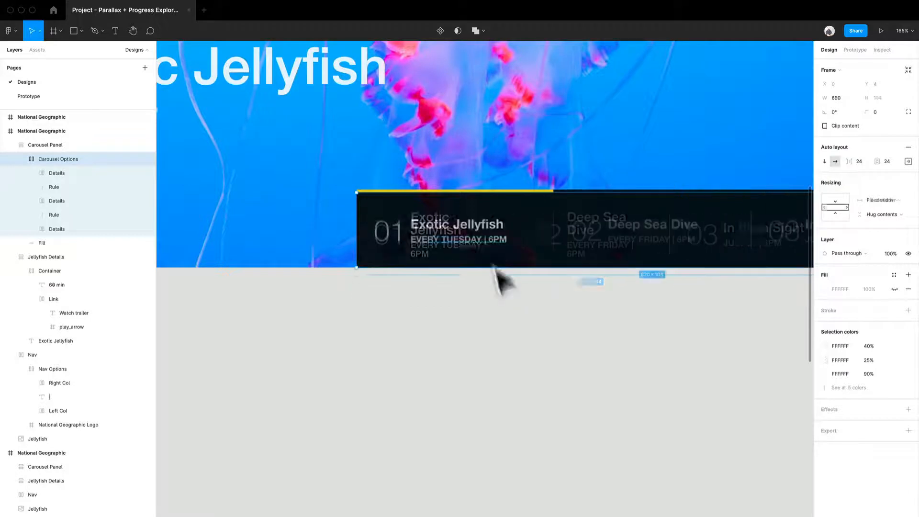
left_click_drag(591, 330, 428, 368)
left_click(316, 393)
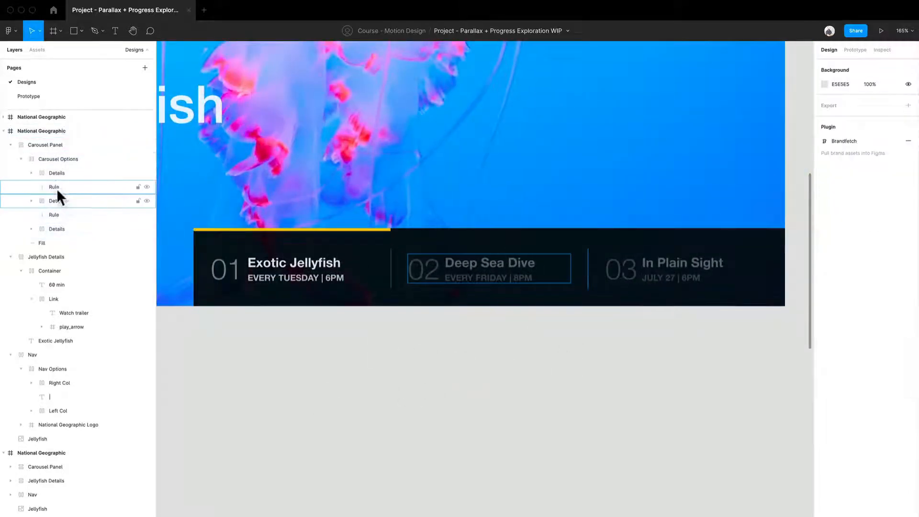
- Expand the third Details group and its Right Col, and inspect the JULY 27 | 6PM, In Plain Sight and 03 texts
left_click(32, 174)
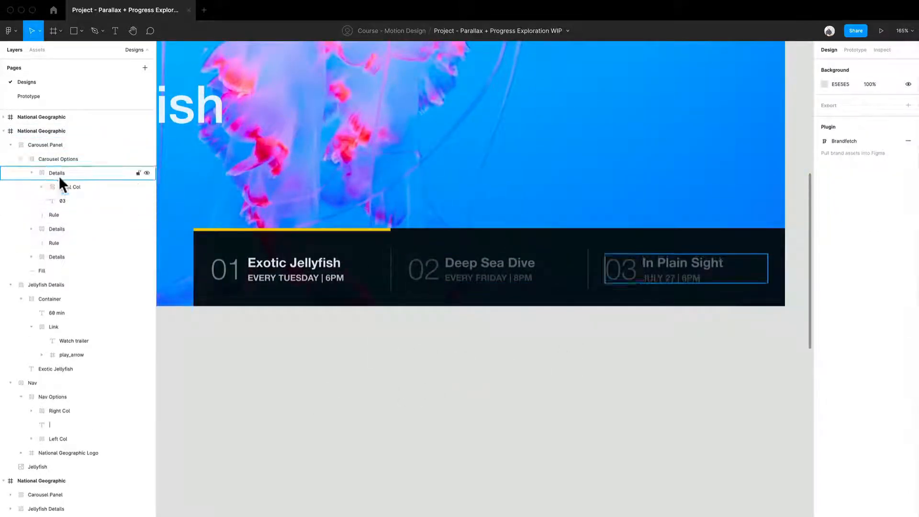
left_click(62, 192)
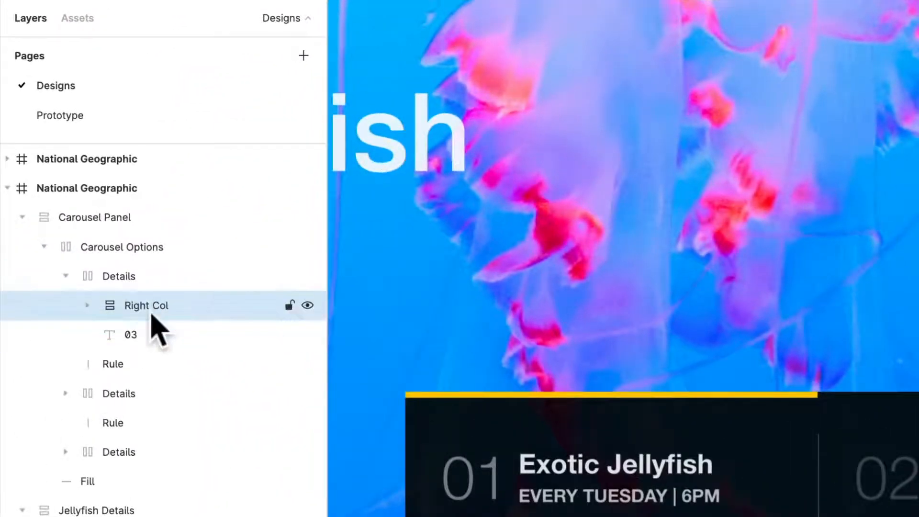
scroll(817, 317, "up", 5)
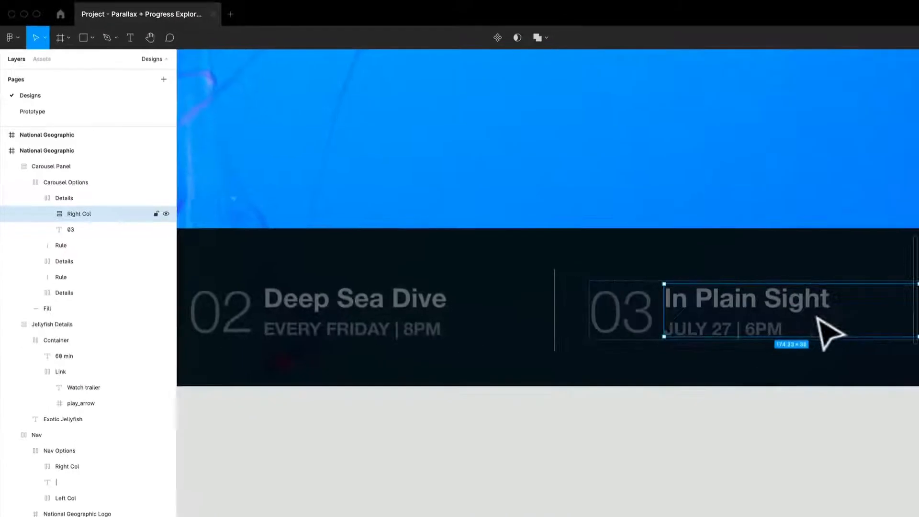
scroll(766, 325, "right", 3)
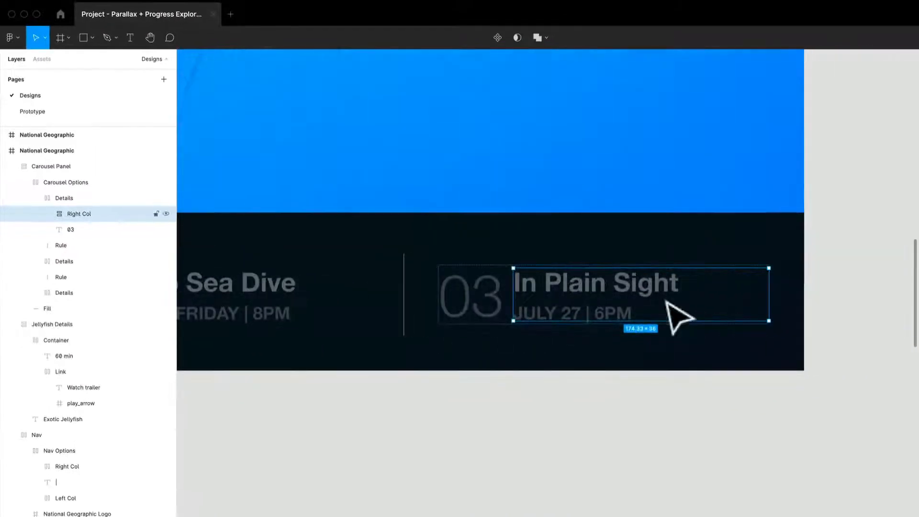
left_click(47, 214)
left_click(105, 230)
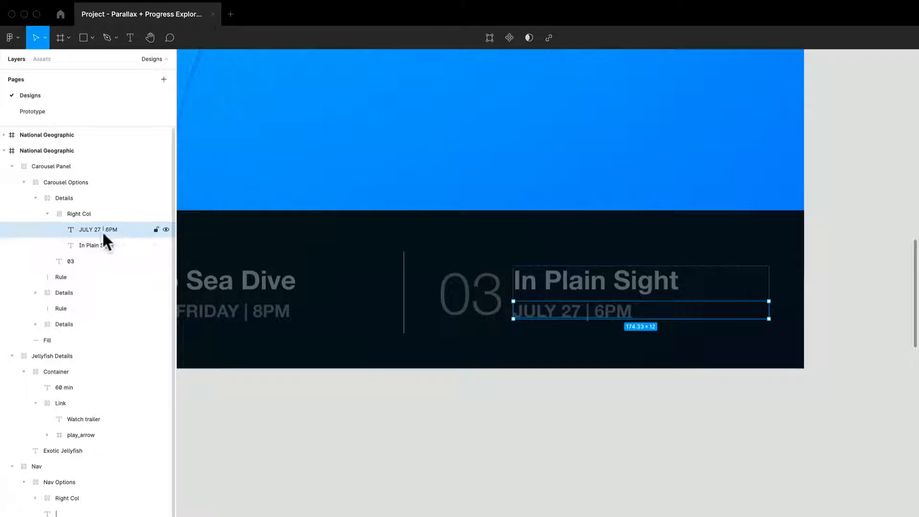
left_click(97, 243)
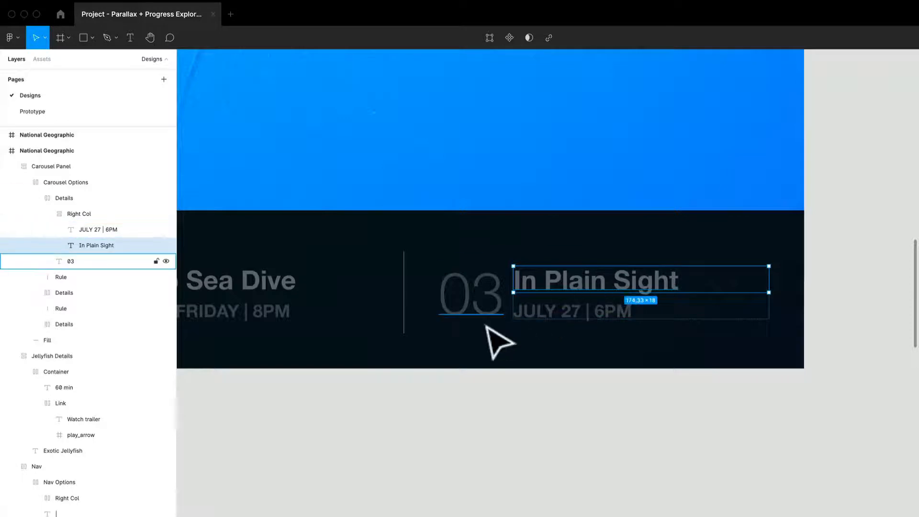
left_click(67, 263)
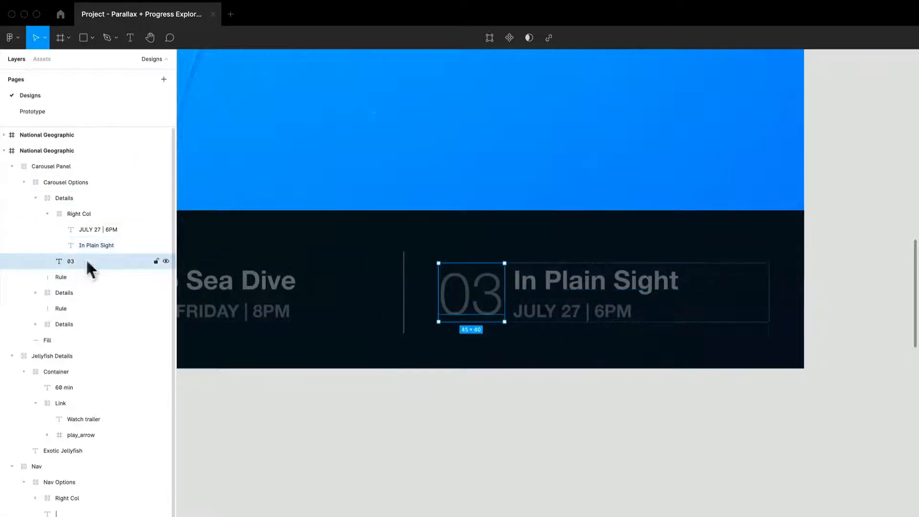
- Clear the selection and review the three carousel options within the complete jellyfish frame
scroll(488, 300, "down", 4)
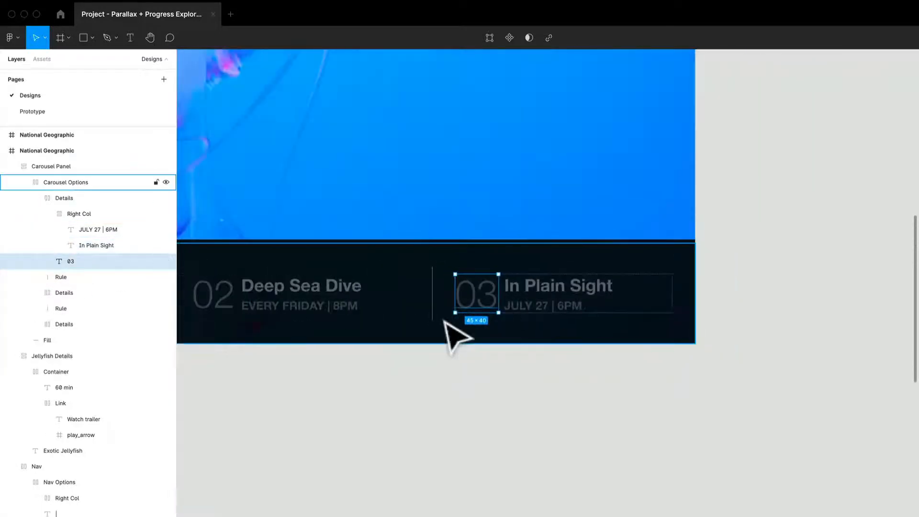
left_click_drag(445, 320, 700, 306)
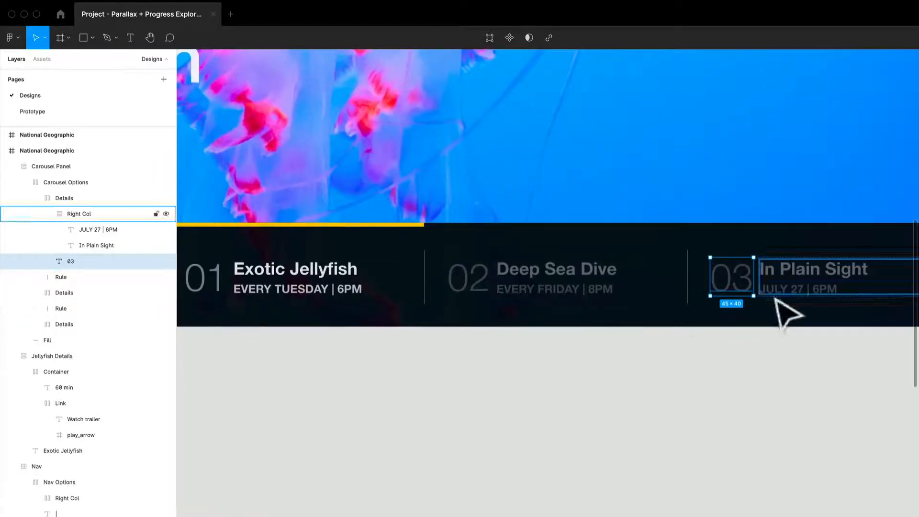
left_click(653, 414)
left_click_drag(726, 433, 661, 471)
scroll(509, 392, "down", 4)
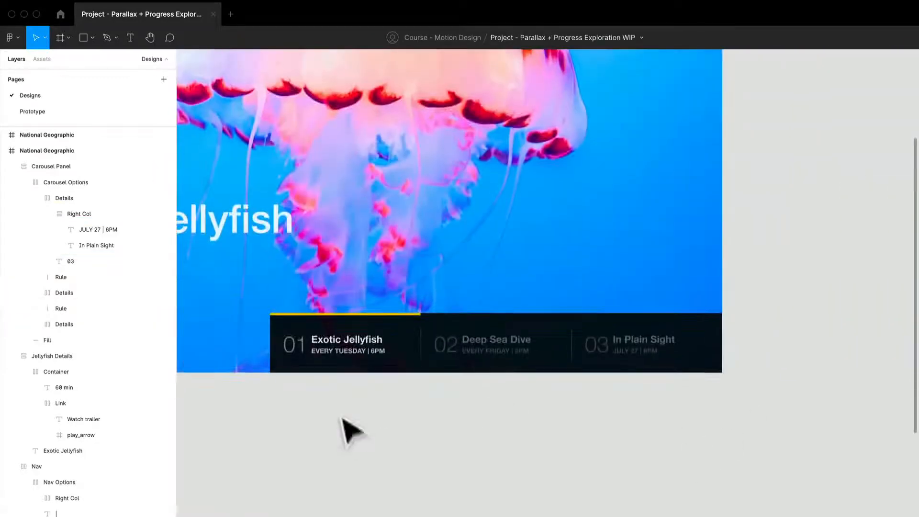
left_click_drag(343, 396, 493, 451)
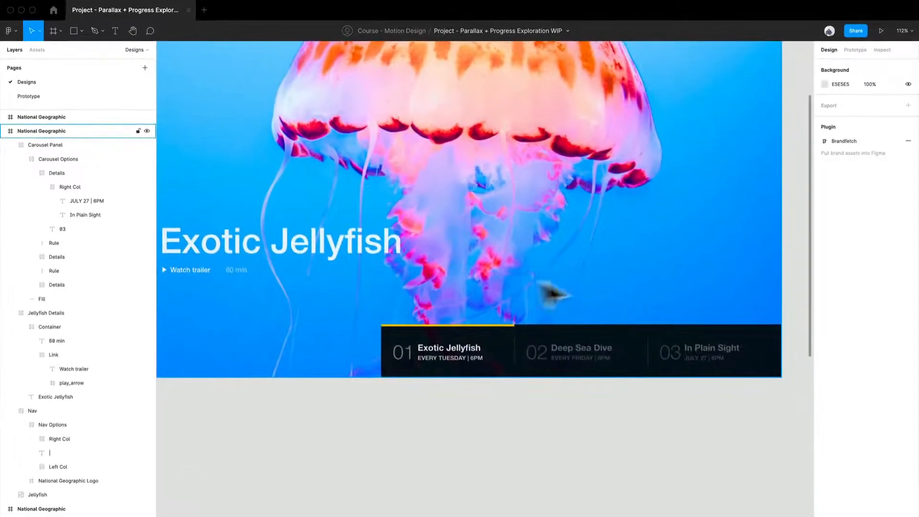
scroll(426, 307, "down", 5)
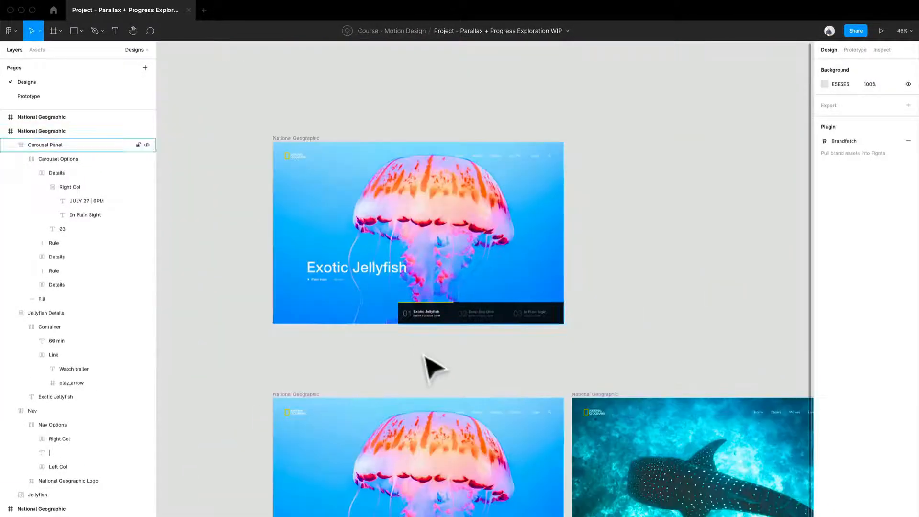
- Delete the extra jellyfish frame that sits above the row of three National Geographic frames
left_click(303, 142)
key("Delete")
scroll(302, 142, "down", 5)
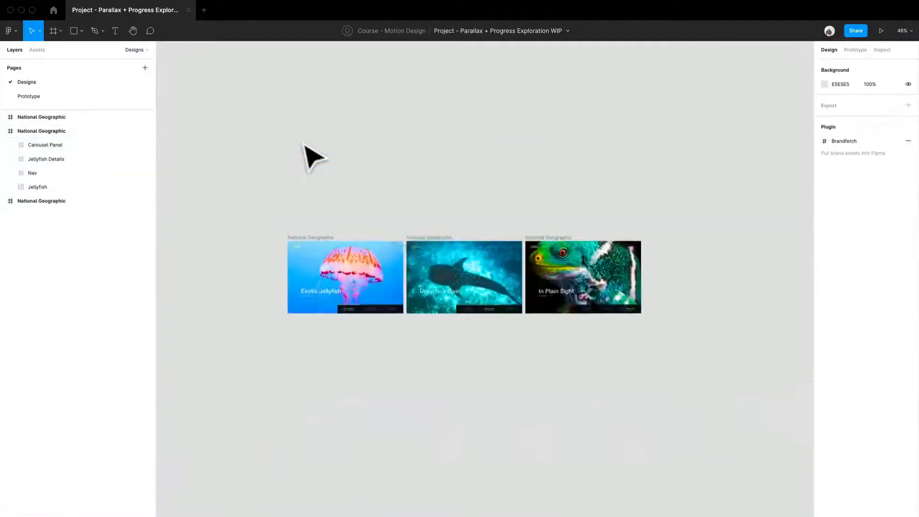
- Duplicate the three National Geographic frames as a second row directly below the originals
scroll(411, 164, "down", 3)
left_click_drag(670, 295, 200, 161)
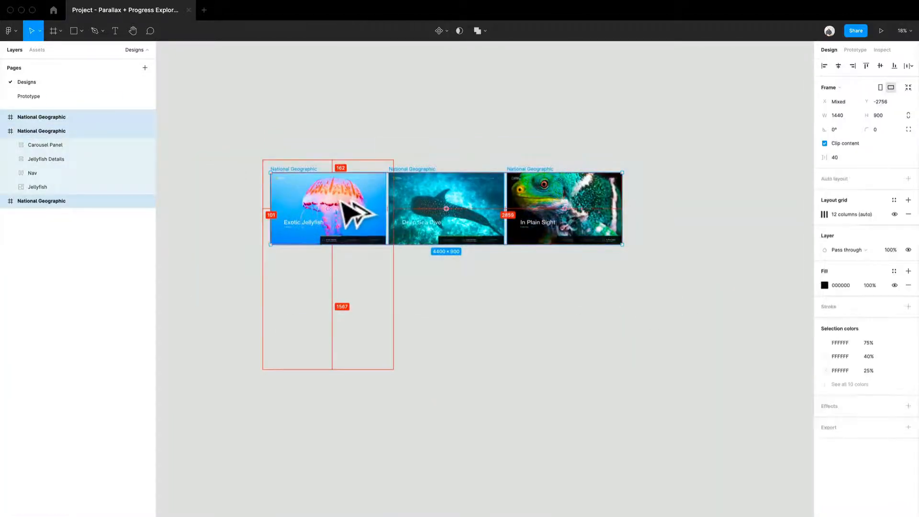
left_click_drag(359, 215, 390, 361)
left_click(454, 274)
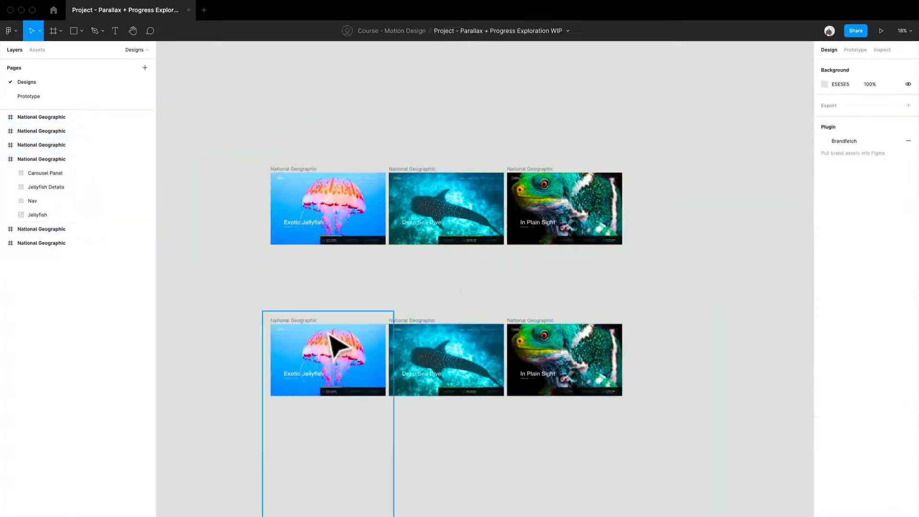
- Inspect the image fill adjustments of the Jellyfish layer in the second row's jellyfish frame, such as exposure, contrast and saturation
scroll(331, 336, "up", 5)
scroll(326, 311, "down", 5)
left_click(434, 199)
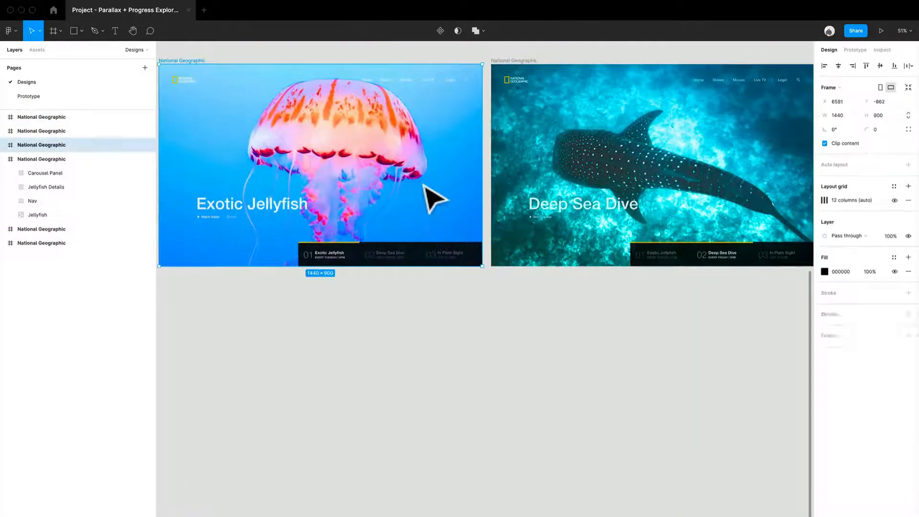
left_click(433, 198)
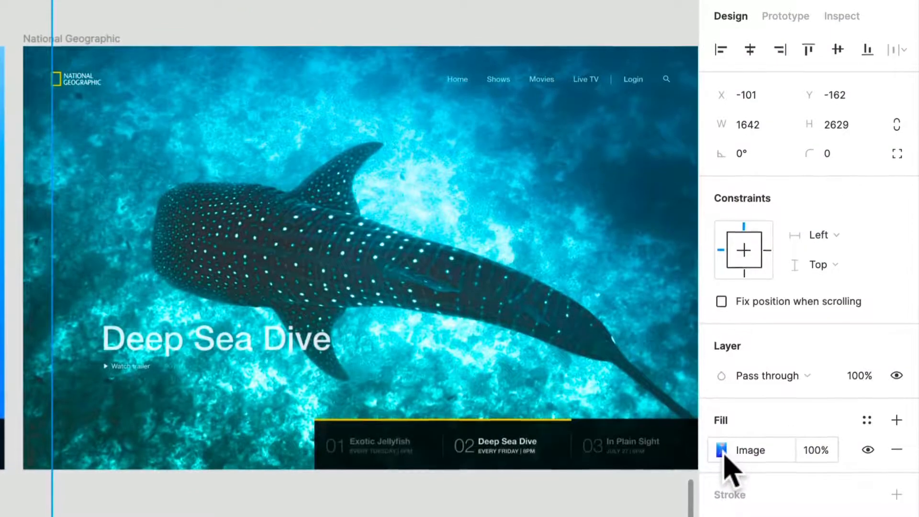
left_click(722, 451)
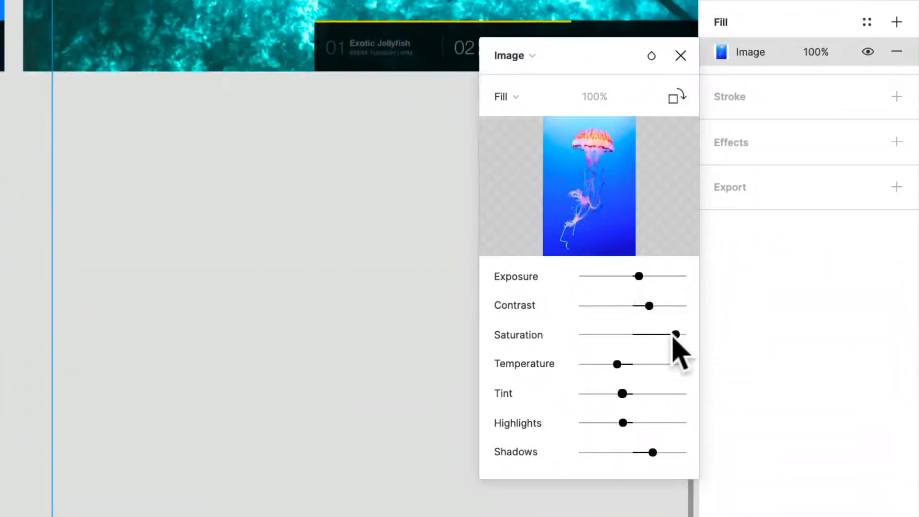
left_click_drag(673, 336, 725, 344)
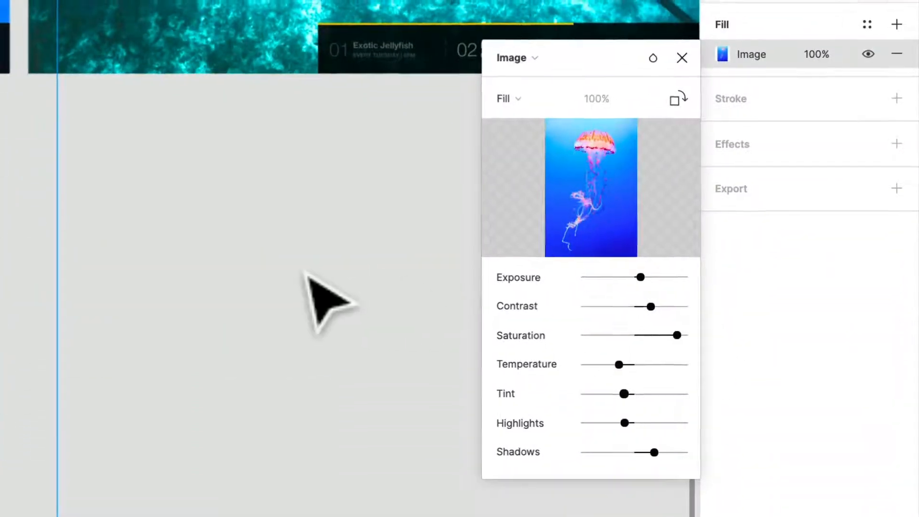
left_click(307, 276)
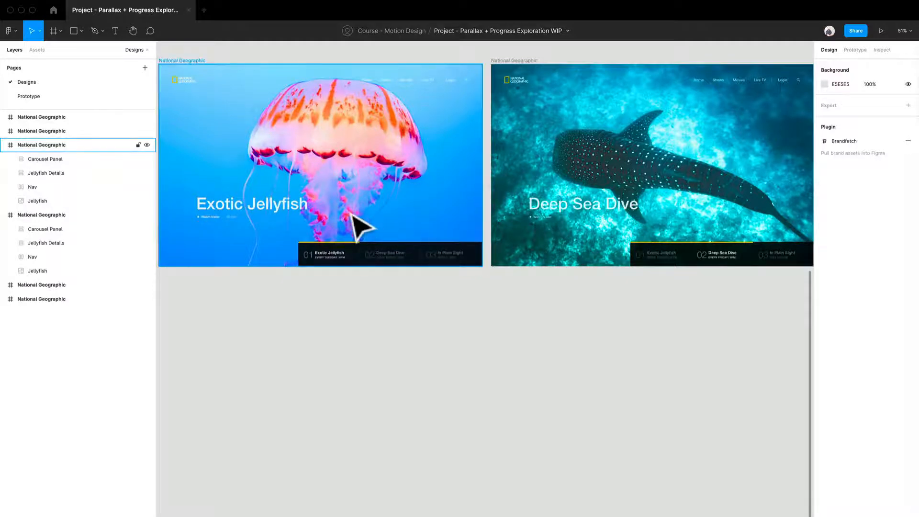
- Shrink the yellow Fill bar in the second-row jellyfish frame's Carousel Panel to a width of 1
left_click_drag(269, 152, 298, 181)
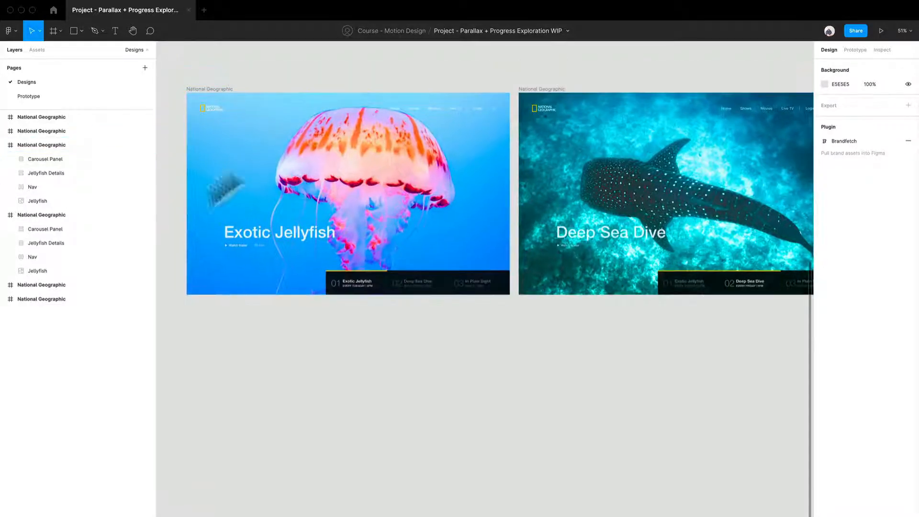
scroll(372, 329, "up", 5)
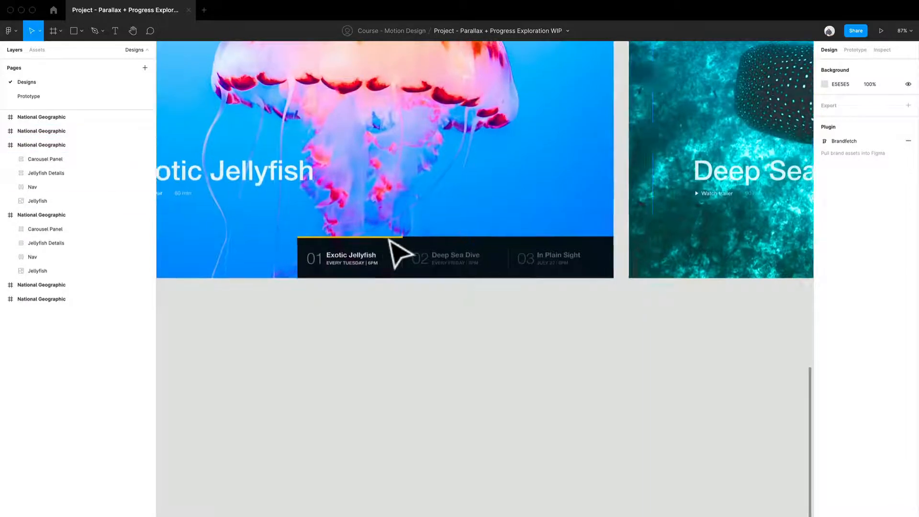
scroll(404, 253, "up", 10)
left_click(401, 265)
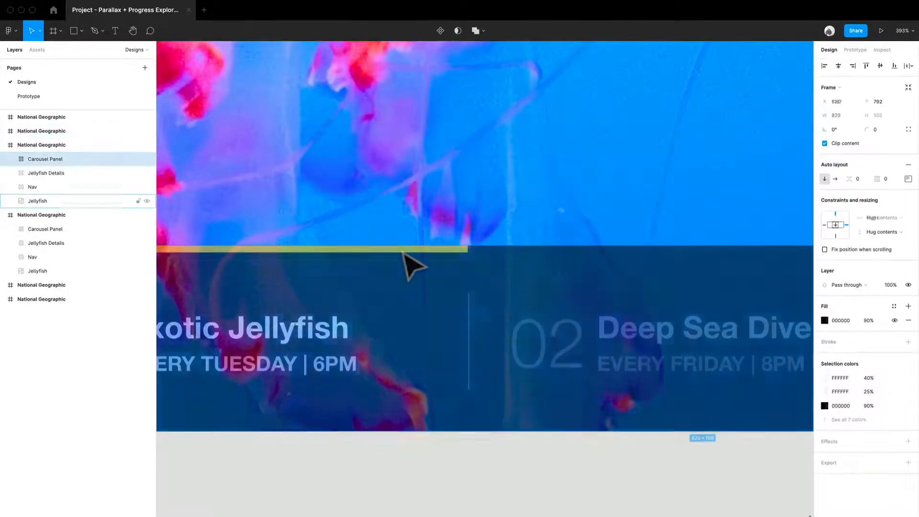
left_click(12, 160)
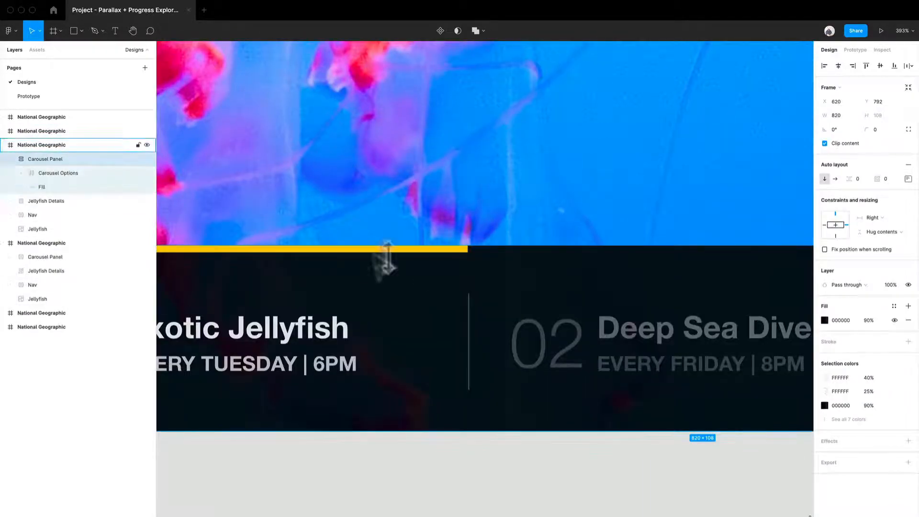
left_click(445, 252)
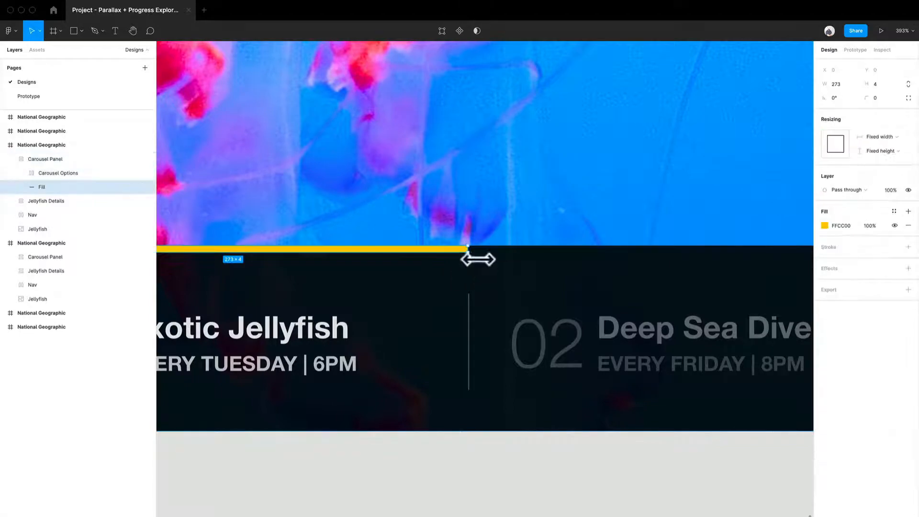
left_click_drag(471, 260, 221, 265)
scroll(278, 260, "up", 10)
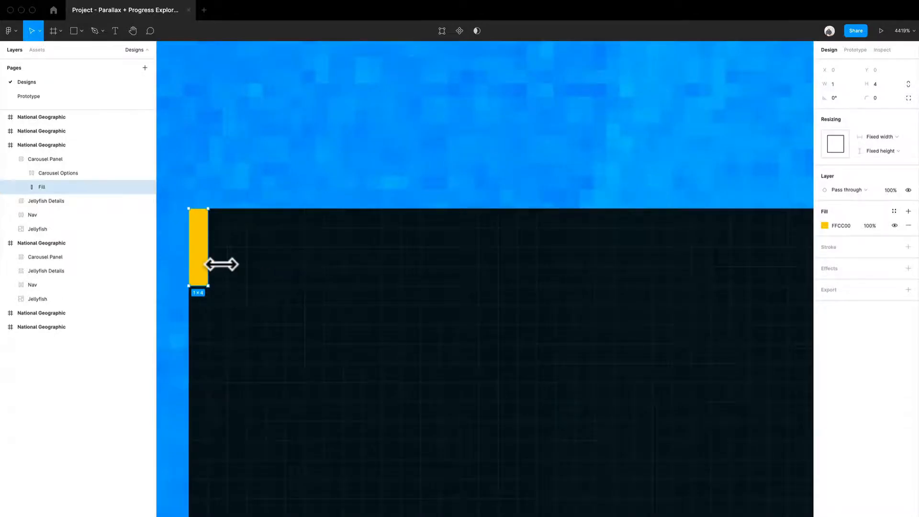
- Shorten the yellow Fill bar in the second-row Deep Sea Dive frame's Carousel Panel to a width of 273
scroll(221, 264, "down", 15)
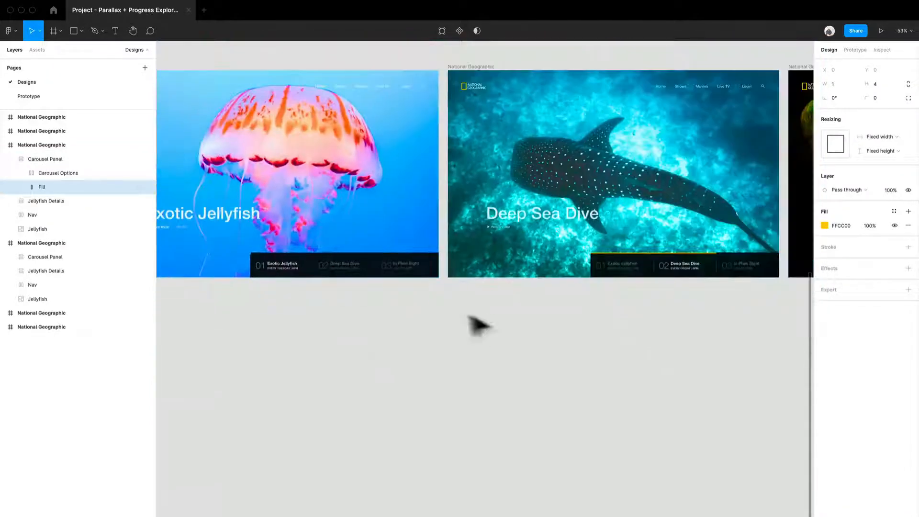
left_click_drag(619, 328, 436, 327)
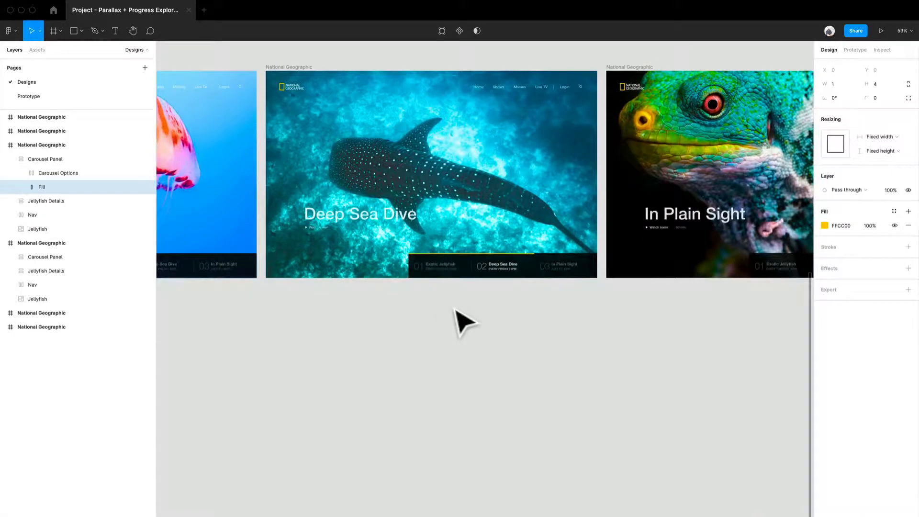
scroll(463, 322, "up", 6)
scroll(478, 312, "down", 3)
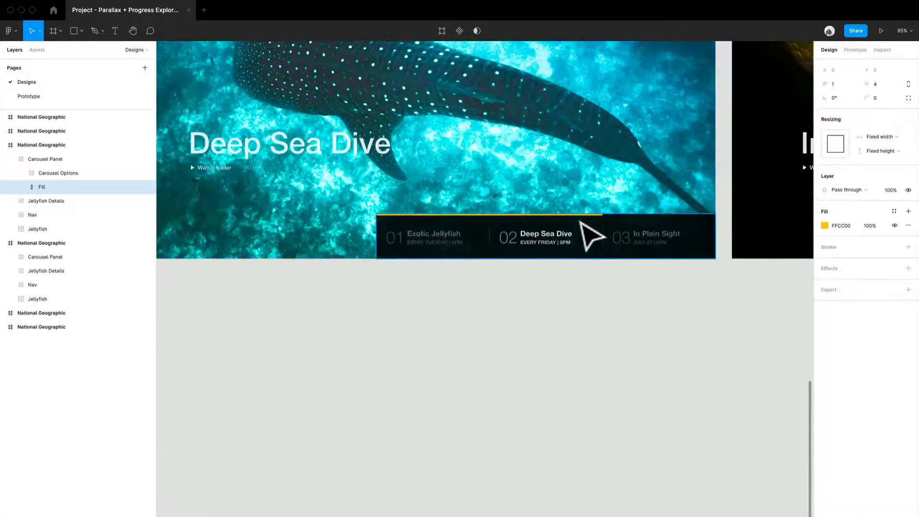
left_click(585, 225)
scroll(585, 228, "up", 5)
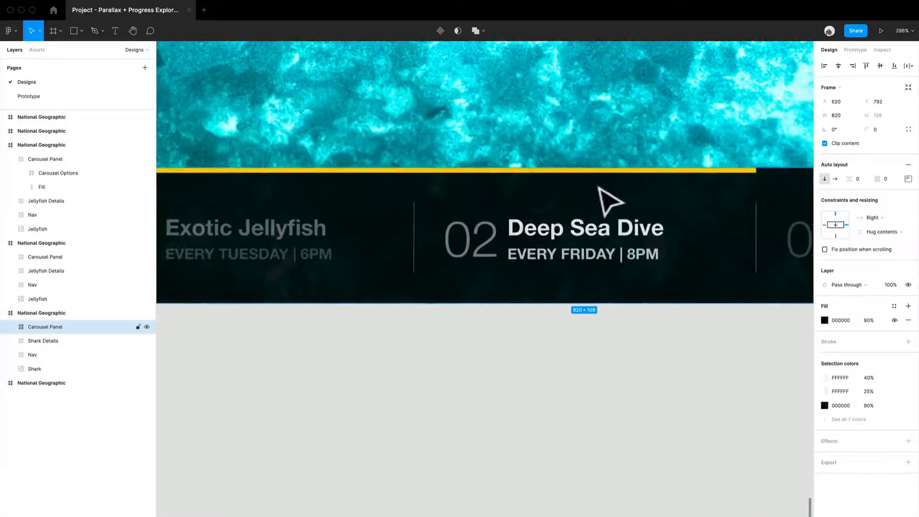
double_click(609, 184)
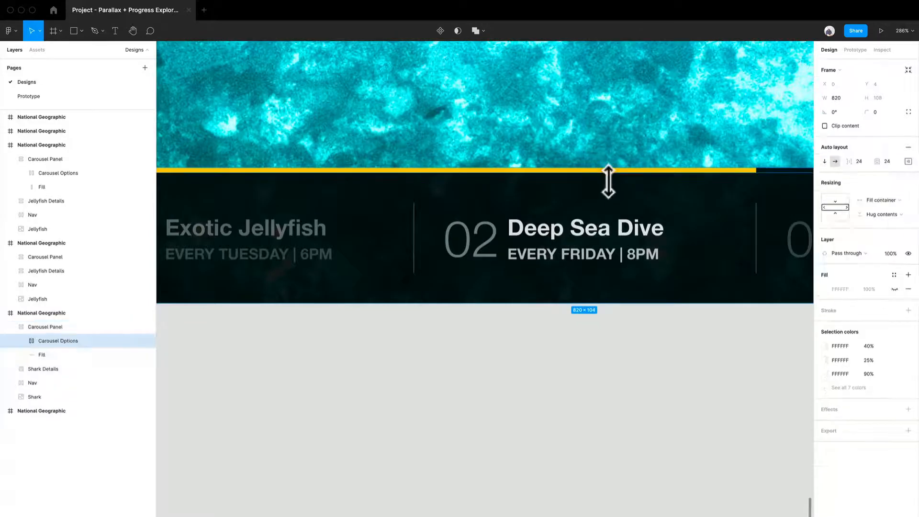
double_click(749, 171)
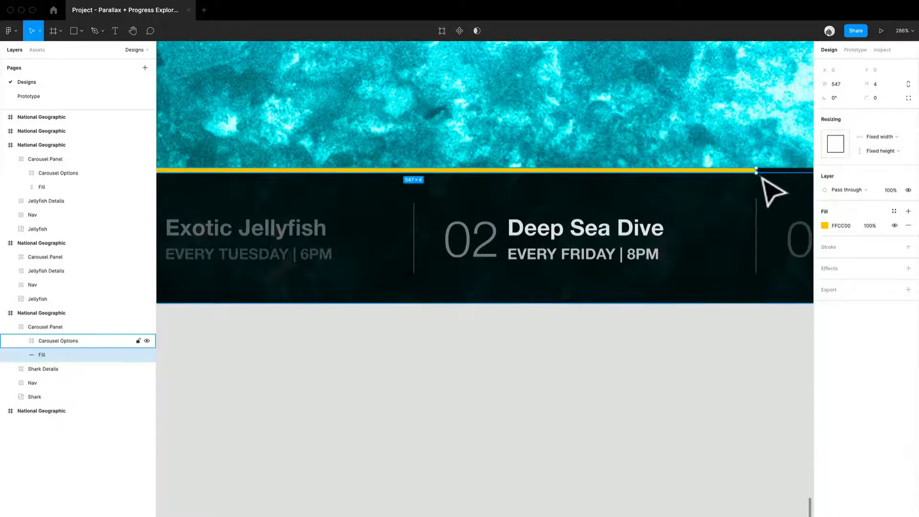
left_click_drag(768, 182, 520, 184)
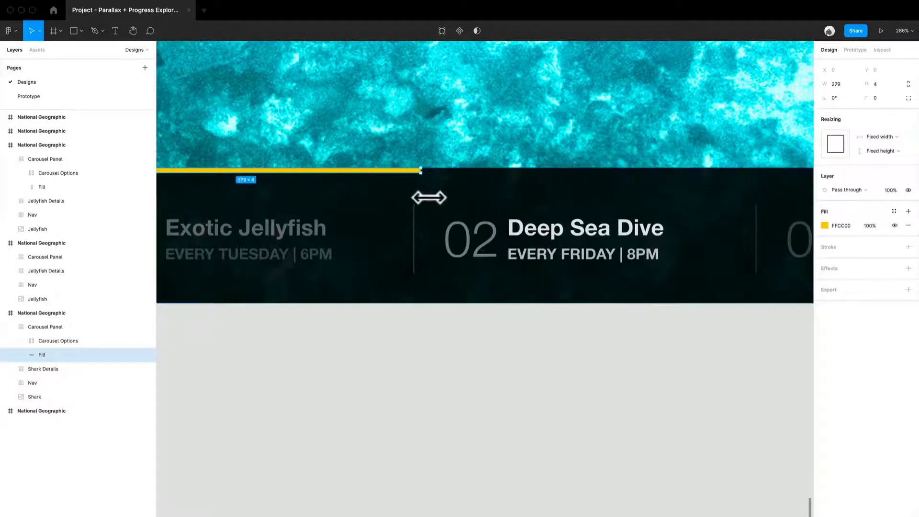
- Copy the shortened yellow Fill bar from Deep Sea Dive and place it above the carousel options in the second-row In Plain Sight Carousel Panel
scroll(428, 206, "down", 10)
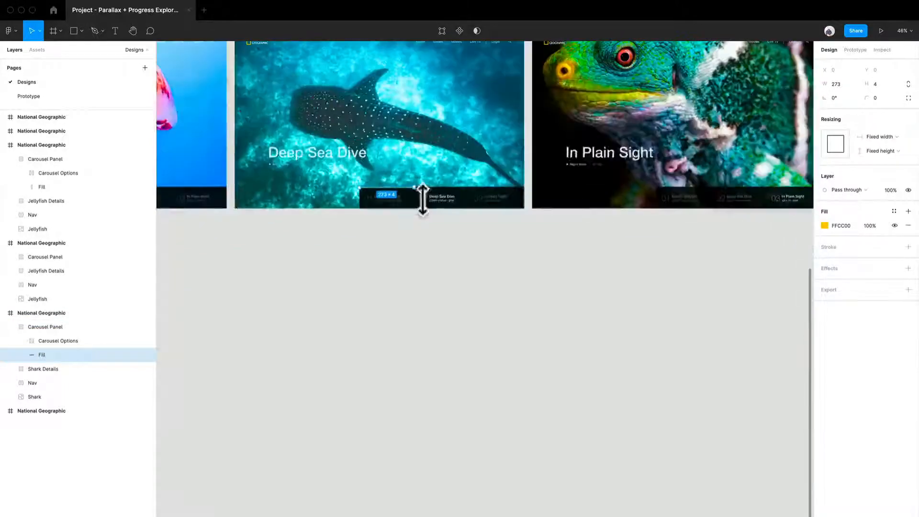
left_click_drag(571, 240, 383, 242)
scroll(384, 242, "up", 10)
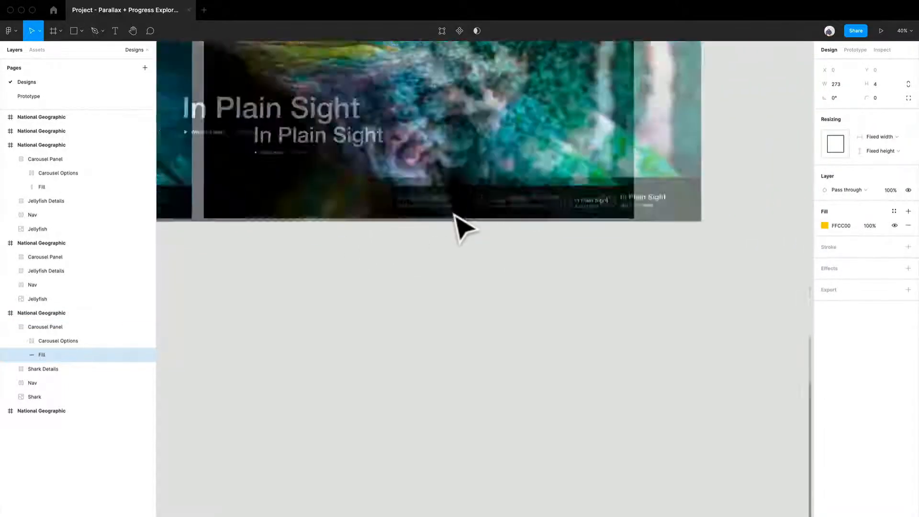
scroll(375, 154, "down", 5)
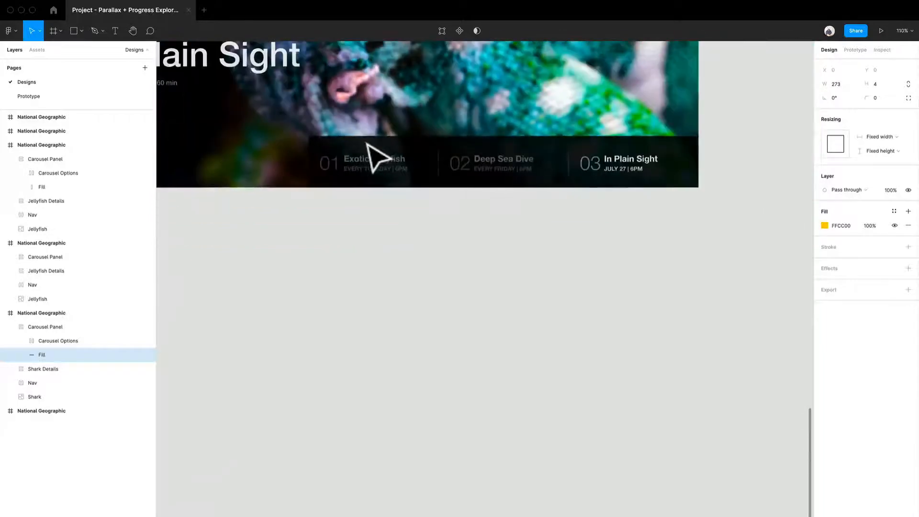
left_click_drag(312, 255, 697, 352)
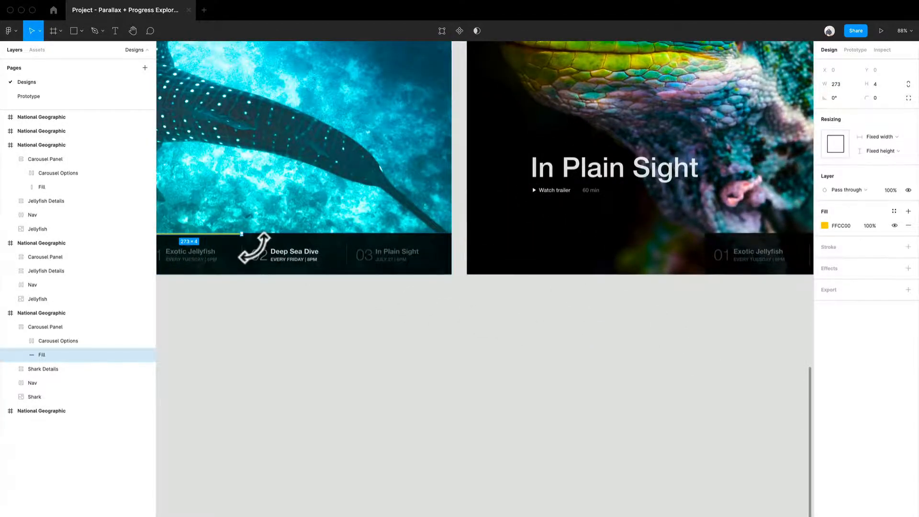
scroll(254, 248, "down", 5)
scroll(372, 208, "down", 4)
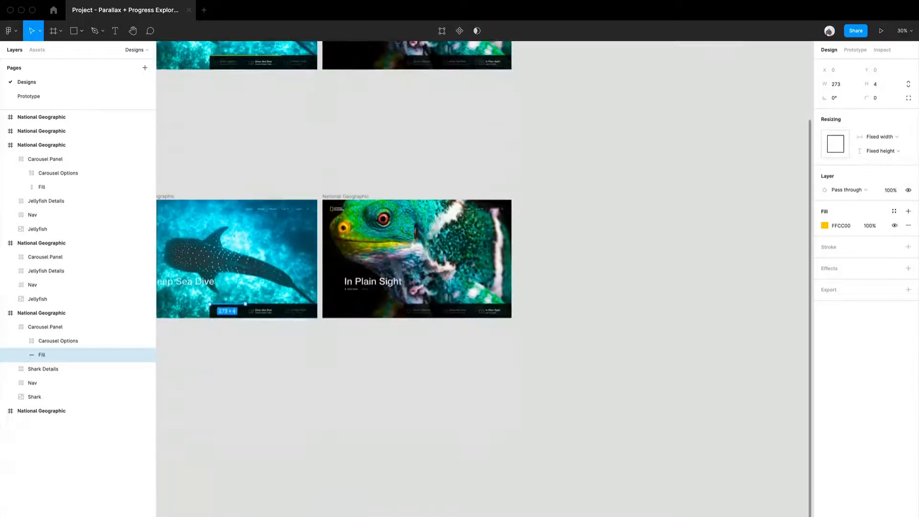
scroll(424, 314, "up", 9)
left_click(479, 367)
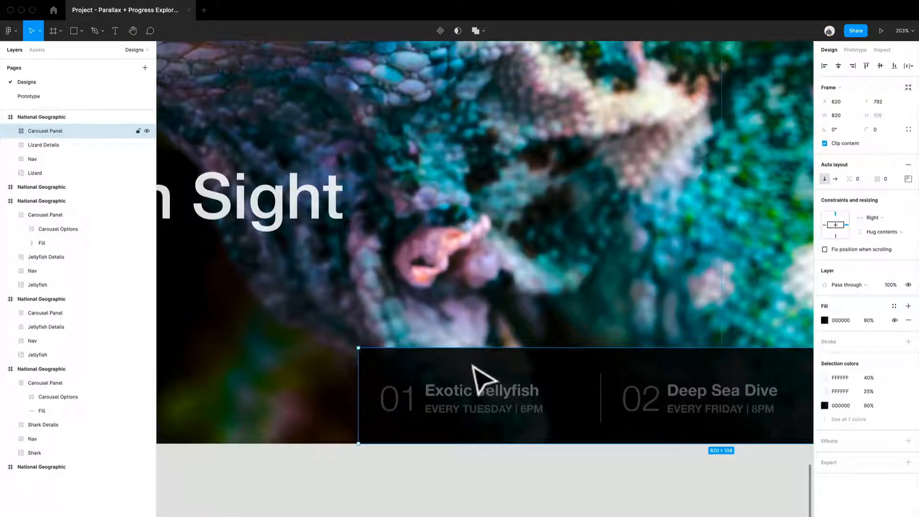
key("super+v")
key("Up")
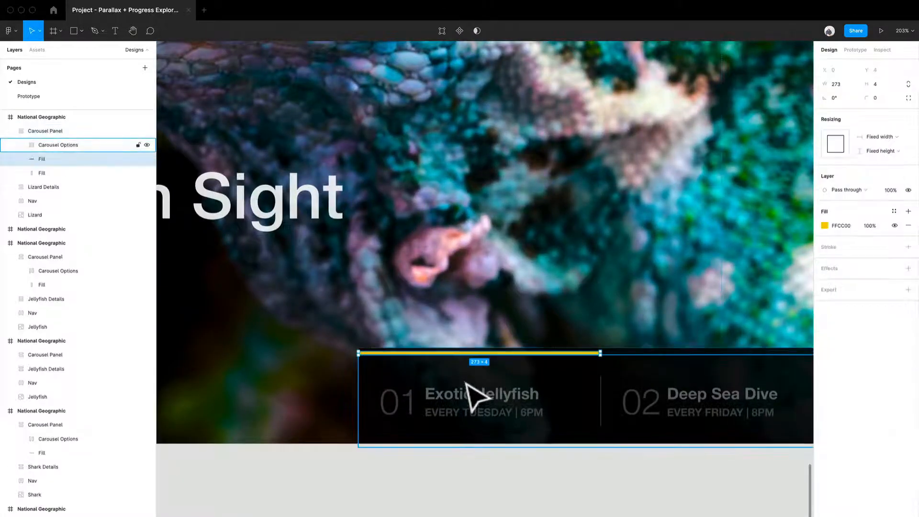
- Delete the transparent Fill layer from the In Plain Sight Carousel Panel, keeping only the pasted yellow bar
scroll(477, 397, "up", 7)
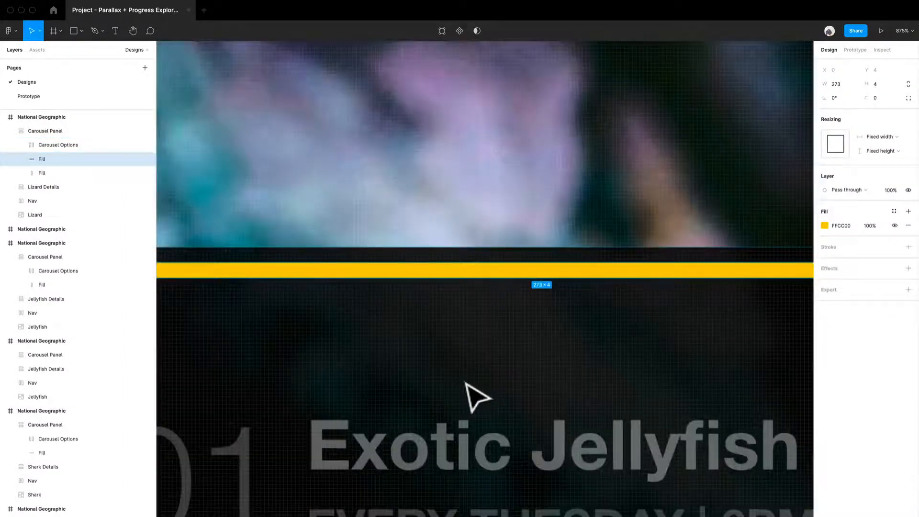
left_click(47, 176)
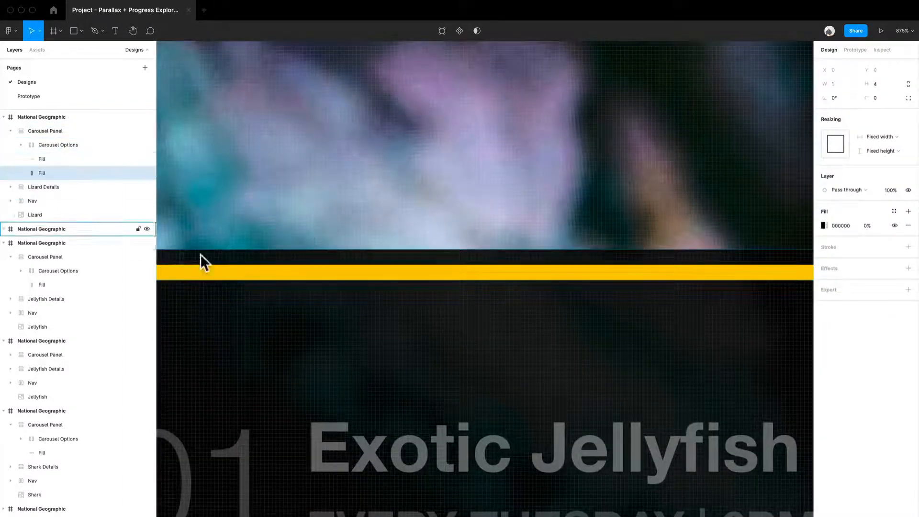
scroll(215, 273, "down", 10)
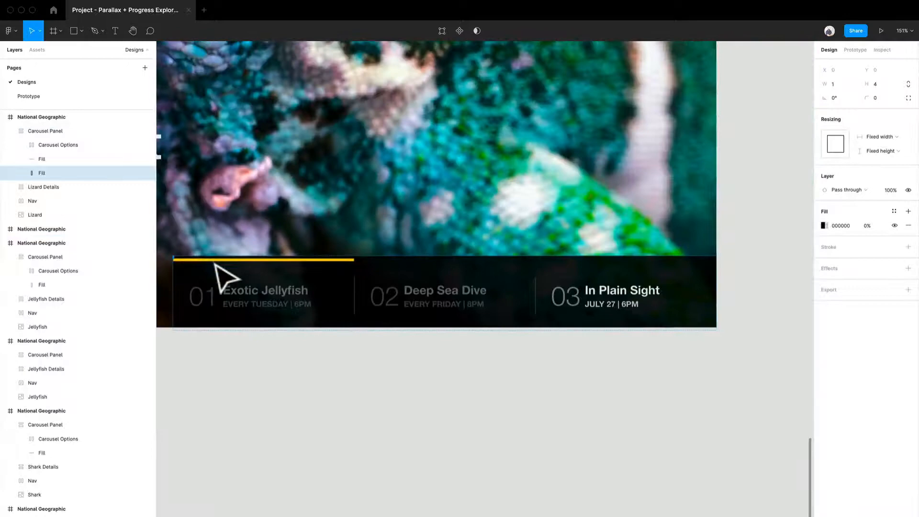
left_click_drag(433, 411, 517, 423)
scroll(339, 320, "up", 5)
scroll(341, 321, "down", 3)
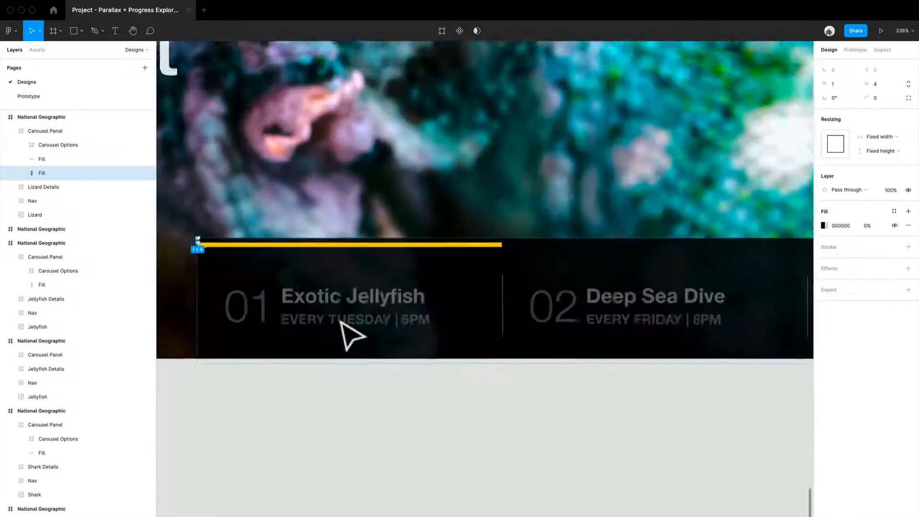
key("Delete")
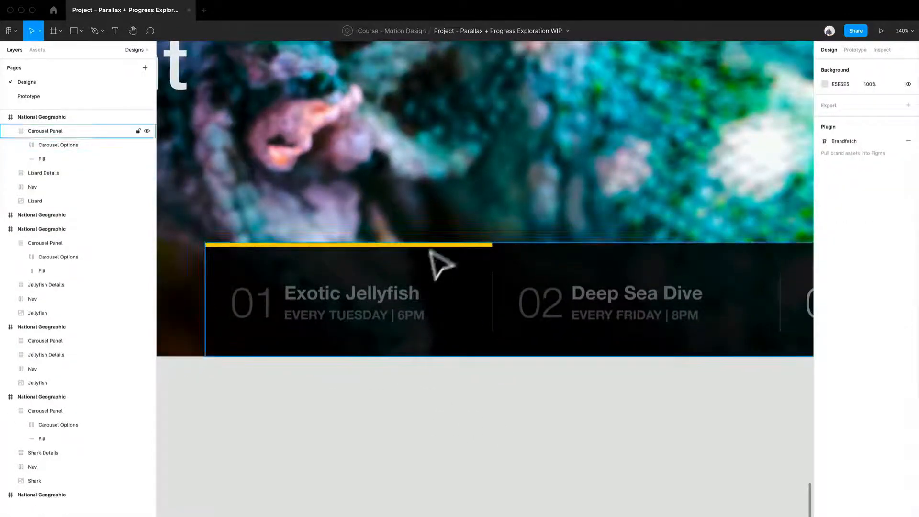
- Widen the yellow Fill bar in the second-row In Plain Sight Carousel Panel to 547
left_click(462, 251)
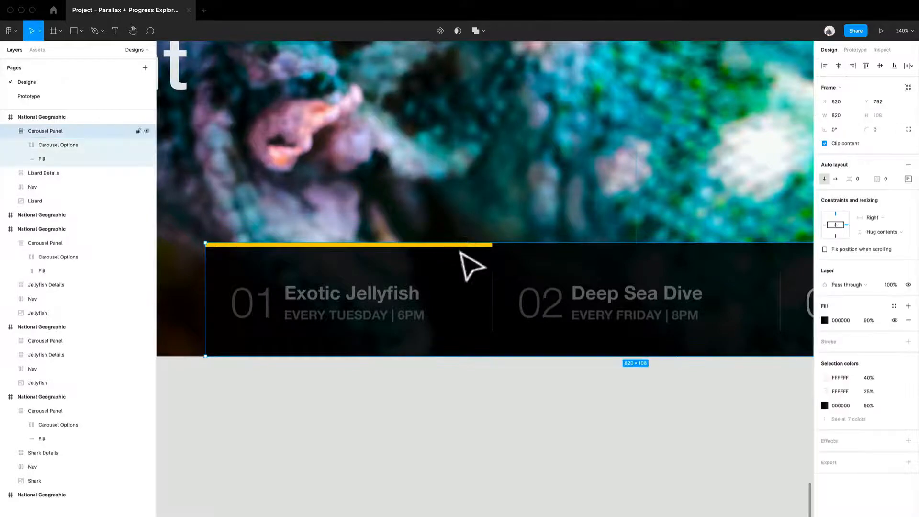
left_click(468, 258)
left_click(500, 256)
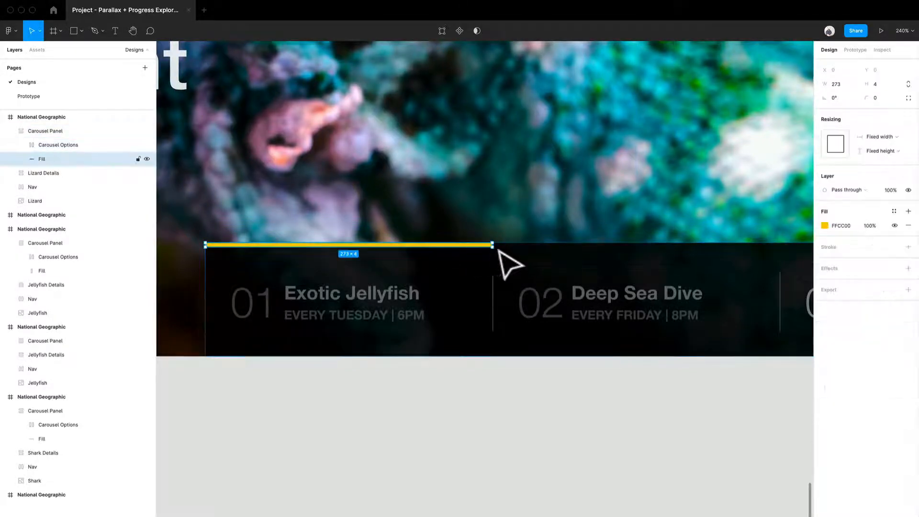
left_click_drag(515, 256, 742, 263)
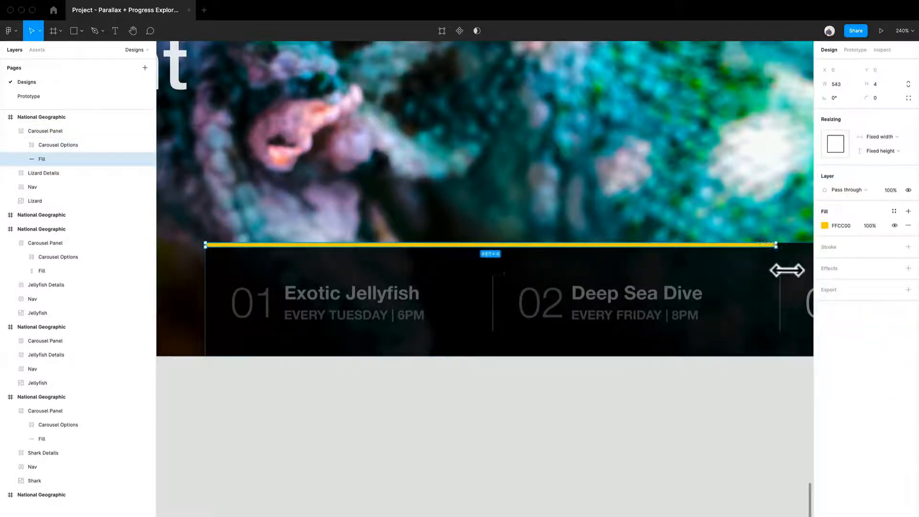
scroll(774, 285, "down", 10)
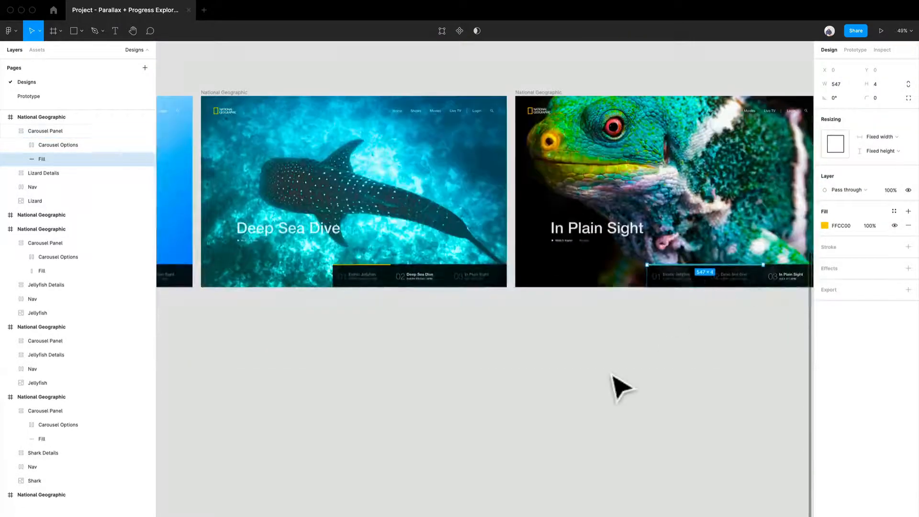
- Move the second-row In Plain Sight and Deep Sea Dive frames further right, leaving gaps for a copy beside each screen
left_click(615, 378)
left_click_drag(607, 381, 532, 371)
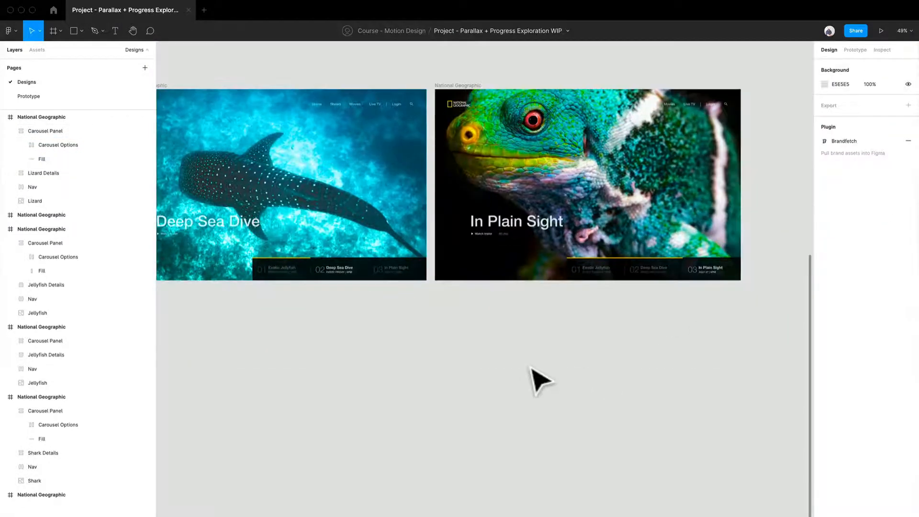
scroll(532, 371, "down", 3)
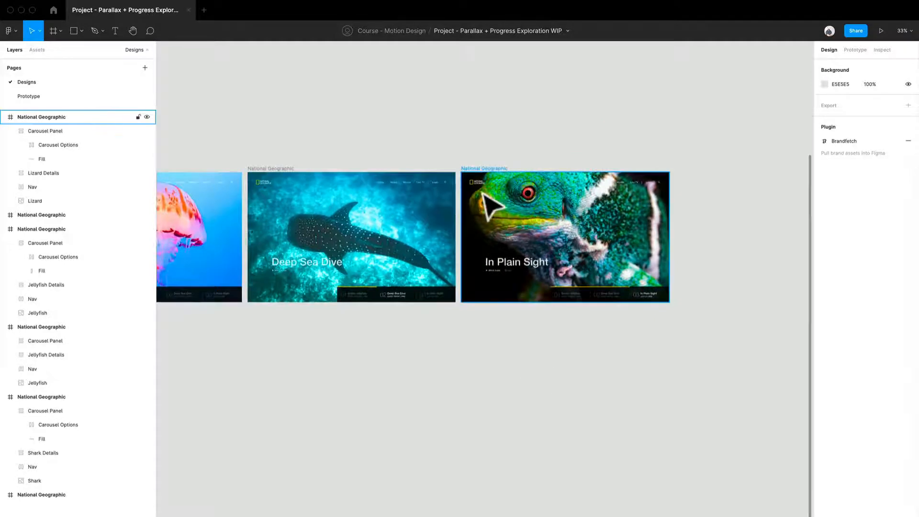
left_click_drag(483, 171, 672, 172)
left_click_drag(482, 206, 714, 200)
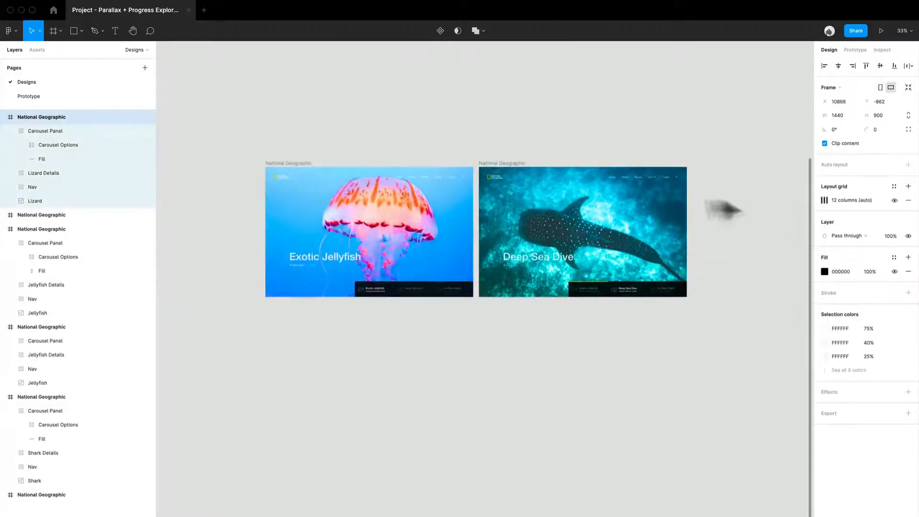
left_click_drag(293, 171, 416, 182)
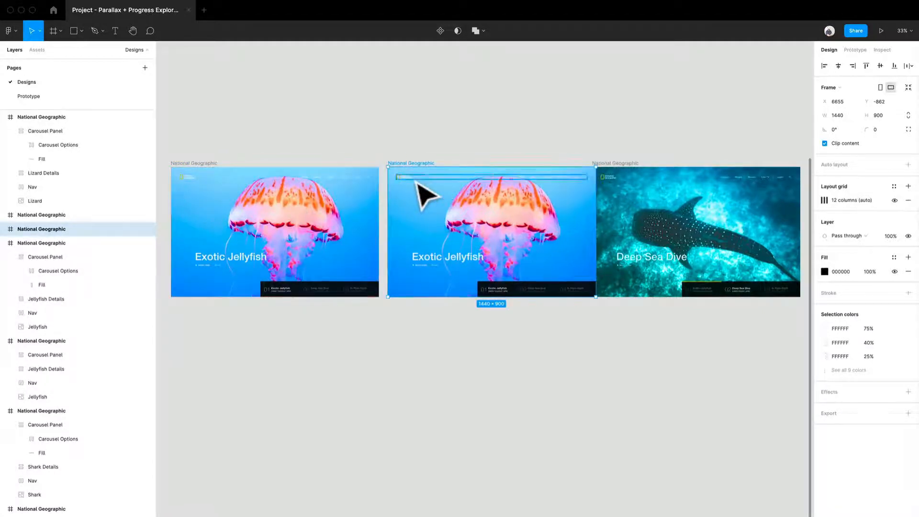
key("ctrl+z")
key("Escape")
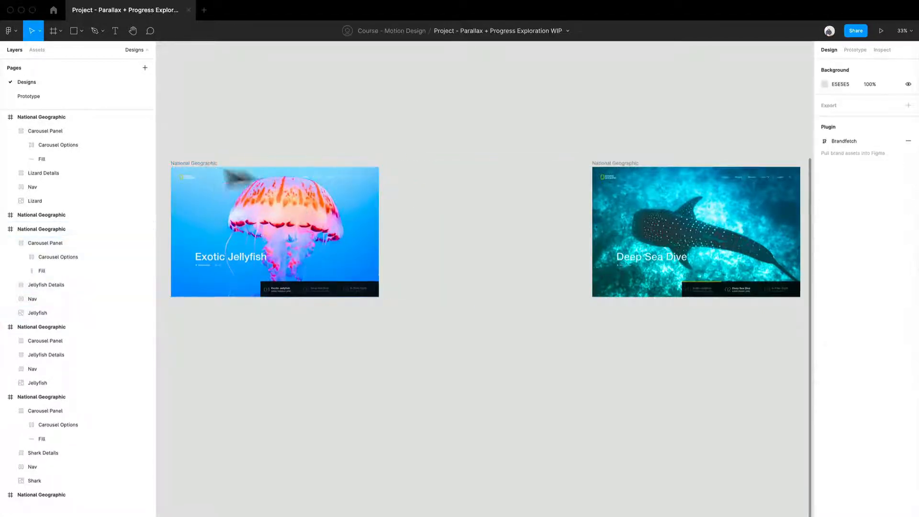
left_click(200, 168)
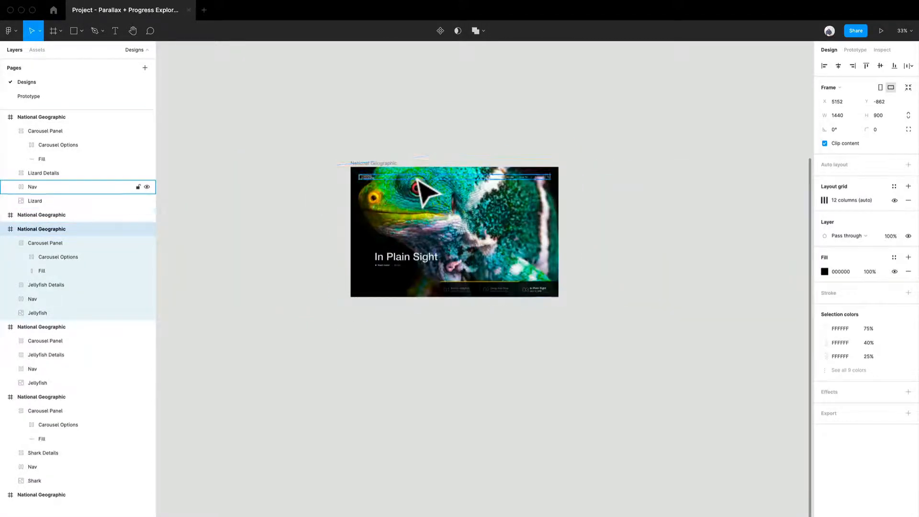
scroll(421, 191, "down", 3)
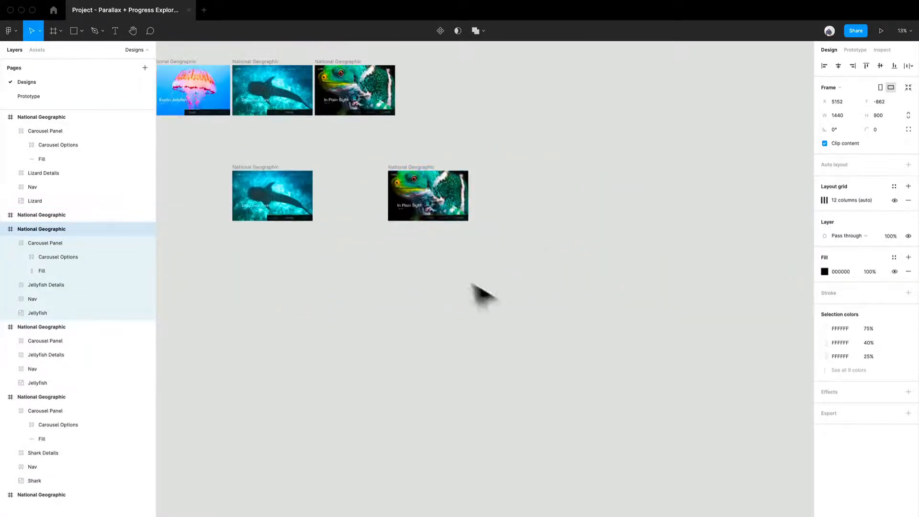
- Duplicate the second-row Exotic Jellyfish frame so the copy sits directly to its right
scroll(479, 292, "left", 3)
scroll(478, 292, "up", 1)
left_click_drag(648, 303, 448, 224)
left_click(356, 318)
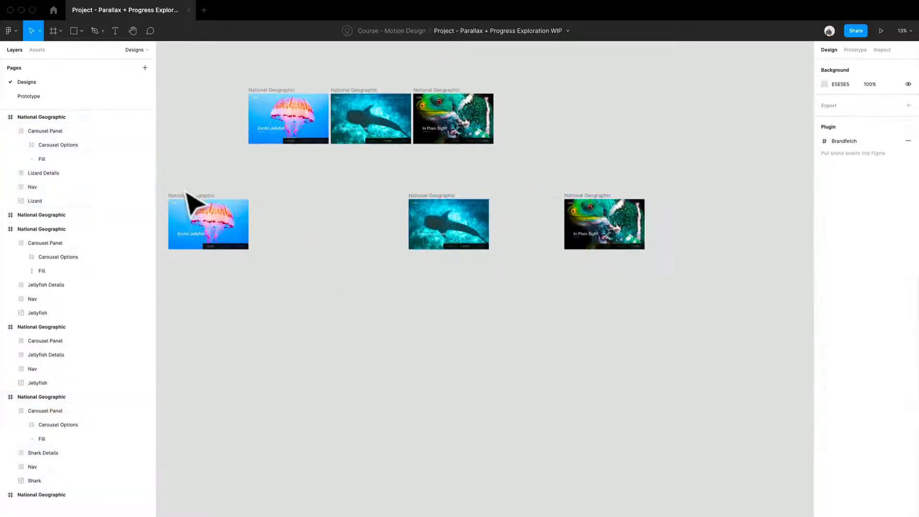
left_click(187, 204)
key("super+d")
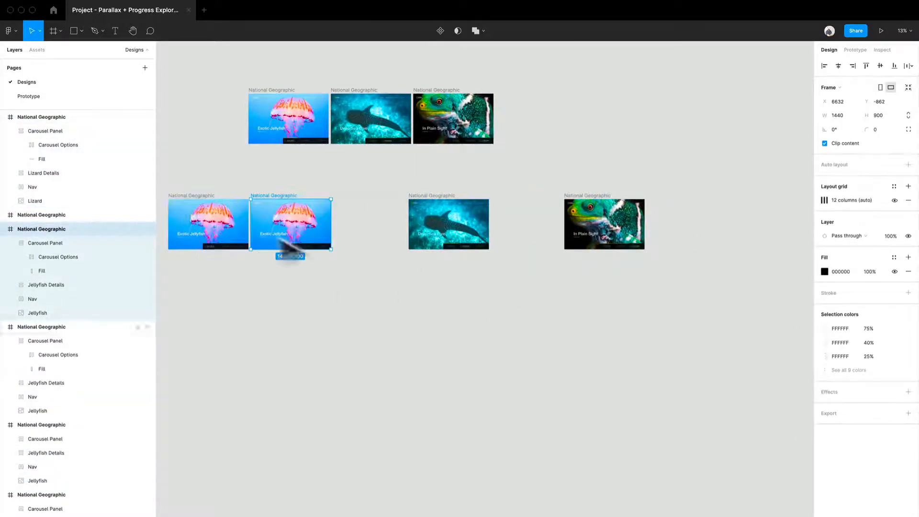
- Move the second-row Deep Sea Dive frame beside the Exotic Jellyfish copy and duplicate it to its right
scroll(329, 210, "up", 5)
left_click(428, 205)
left_click_drag(512, 188, 365, 190)
left_click(375, 159)
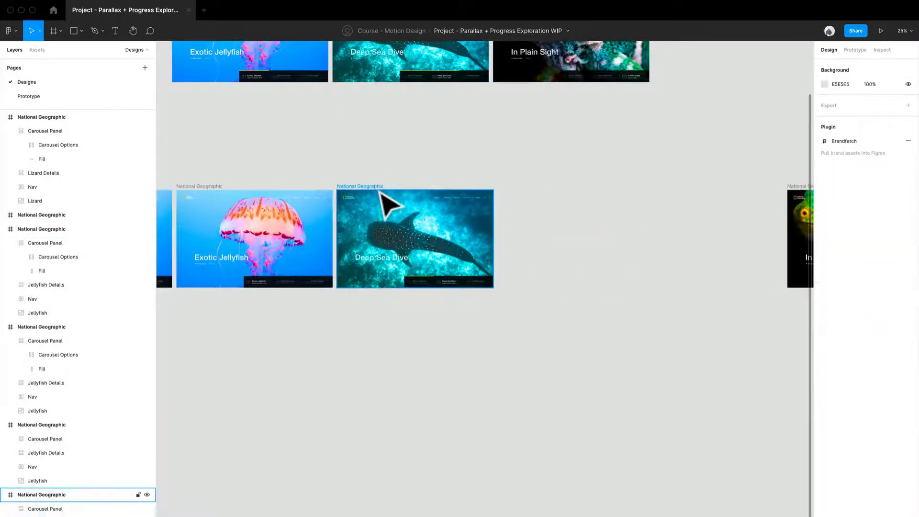
left_click(379, 188)
key("super+d")
left_click_drag(589, 285, 374, 289)
left_click(457, 380)
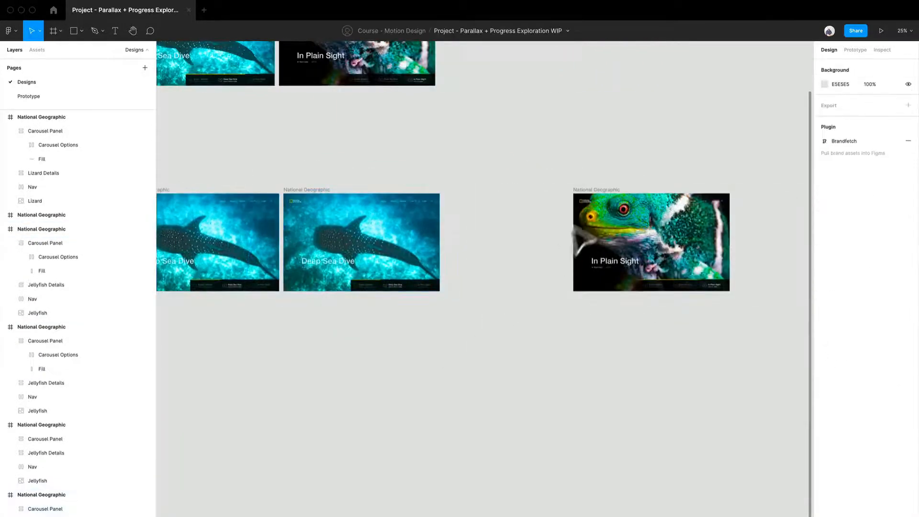
- Move the second-row In Plain Sight frame beside the Deep Sea Dive copy and duplicate it to its right
left_click_drag(606, 195, 476, 210)
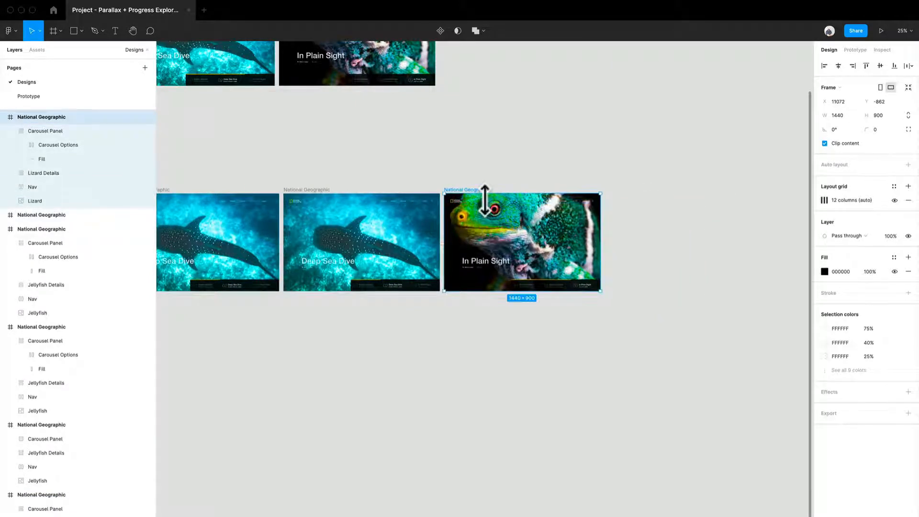
key("super+d")
- Widen the yellow Fill bar in the copied Exotic Jellyfish frame's Carousel Panel to 273, reaching the first divider
scroll(493, 205, "left", 8)
scroll(493, 205, "down", 2)
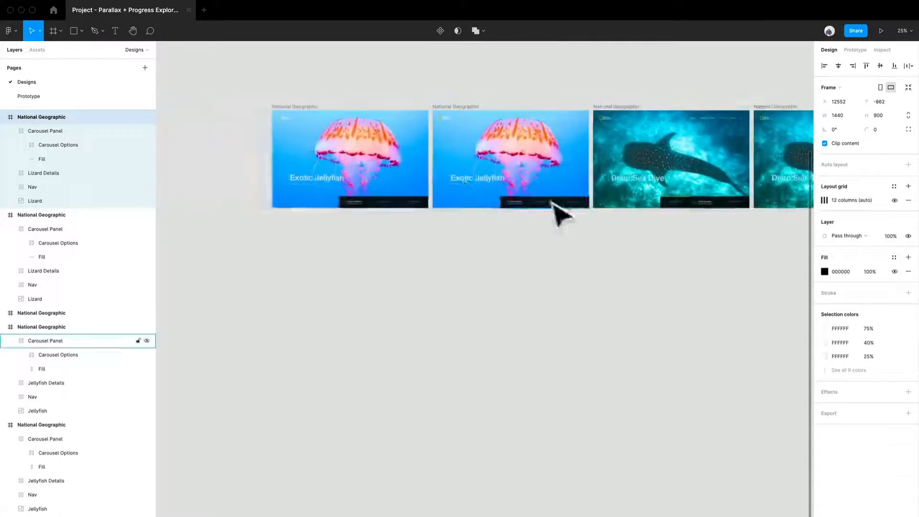
scroll(461, 179, "up", 5)
left_click_drag(241, 251, 418, 243)
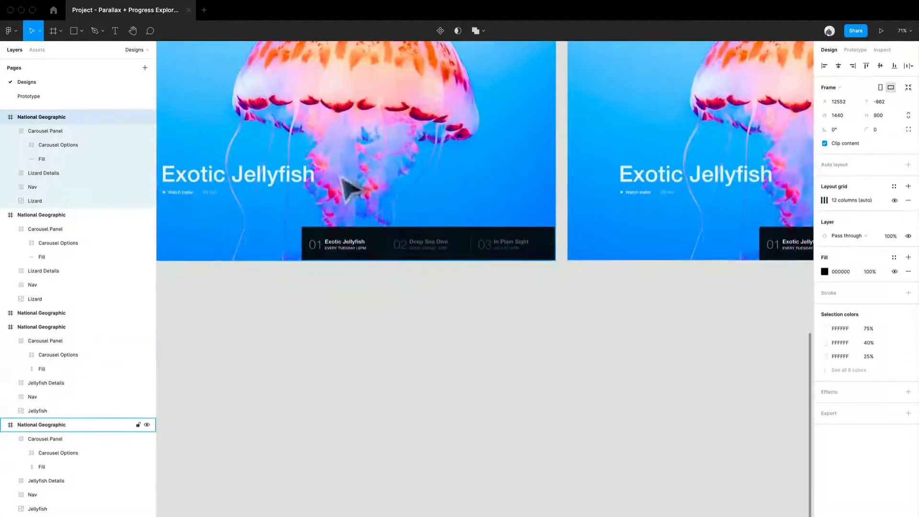
scroll(620, 229, "right", 3)
scroll(620, 230, "up", 2)
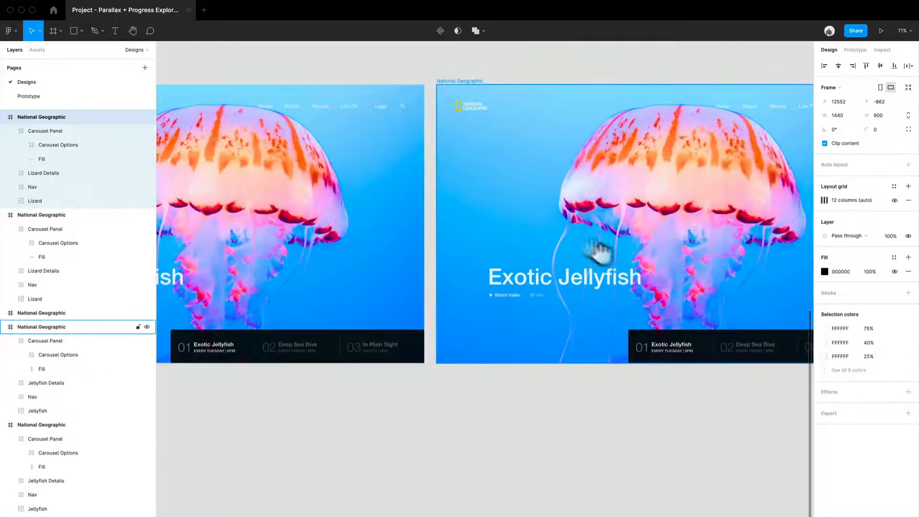
scroll(622, 263, "right", 3)
scroll(662, 287, "up", 5)
scroll(378, 273, "up", 3)
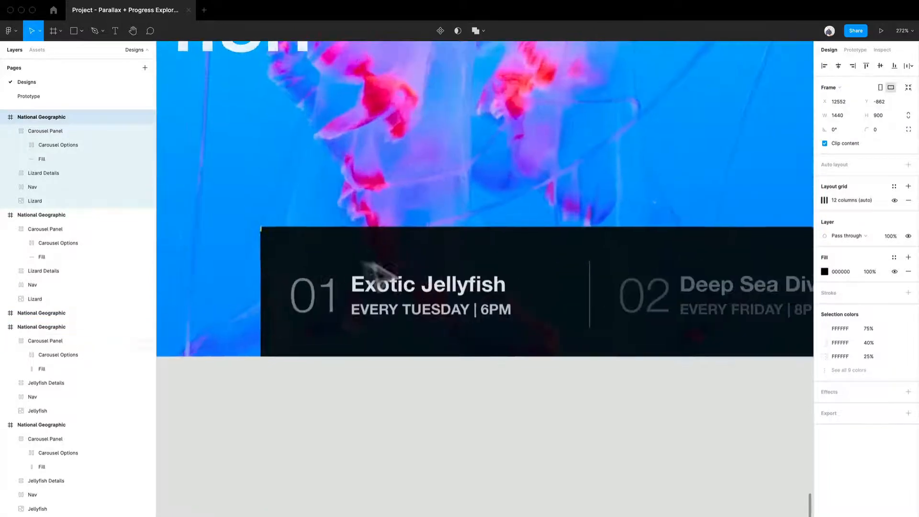
left_click(277, 249)
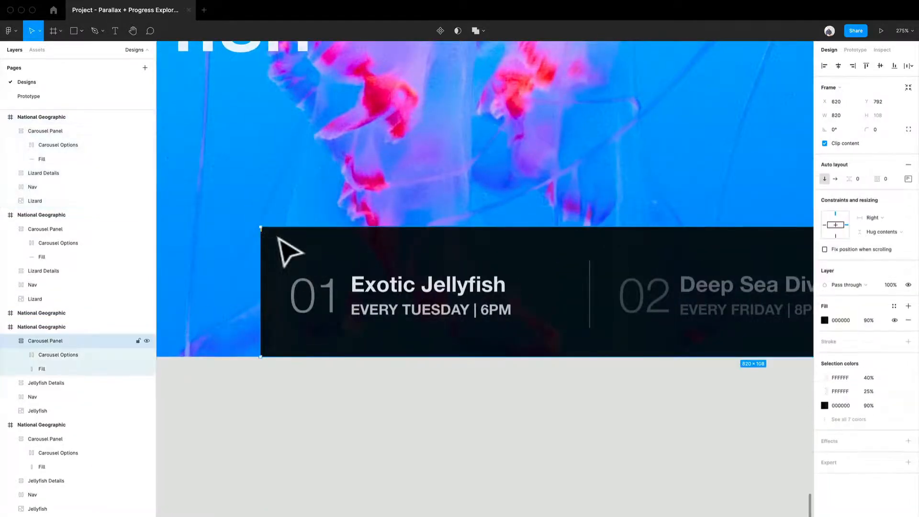
scroll(273, 249, "up", 8)
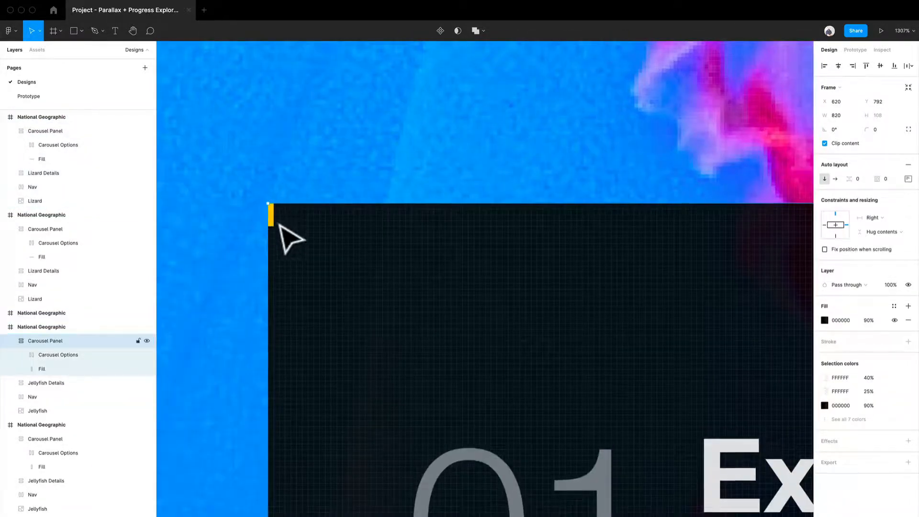
left_click(43, 369)
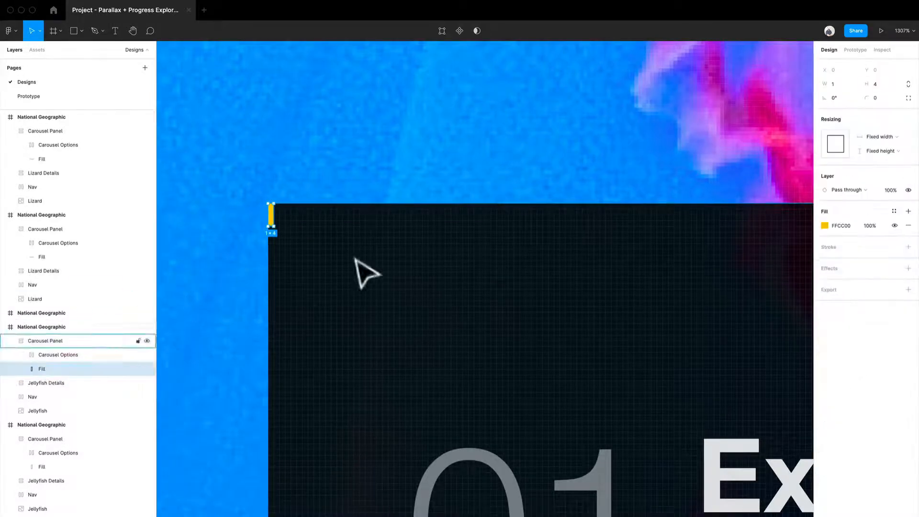
scroll(314, 228, "down", 6)
left_click_drag(312, 225, 677, 281)
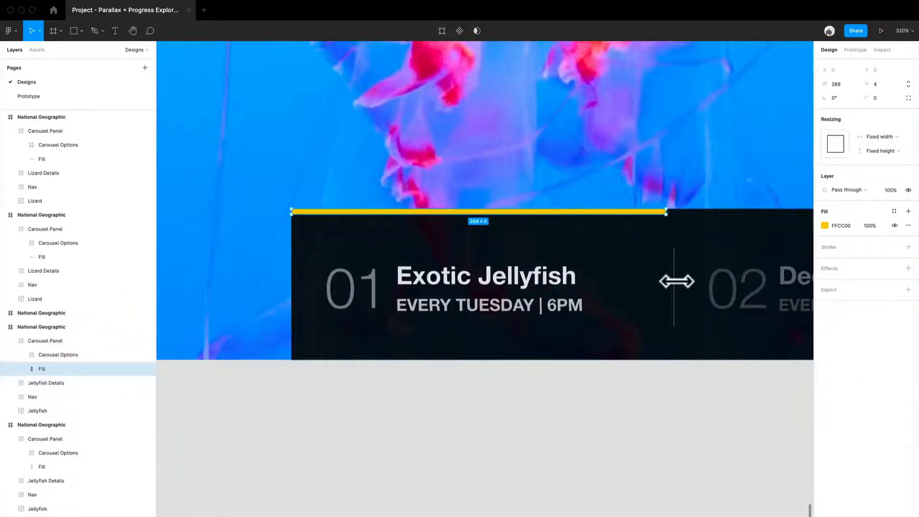
- Widen the yellow Fill bar in the copied Deep Sea Dive frame's Carousel Panel to 547, reaching the second divider
scroll(677, 278, "down", 5)
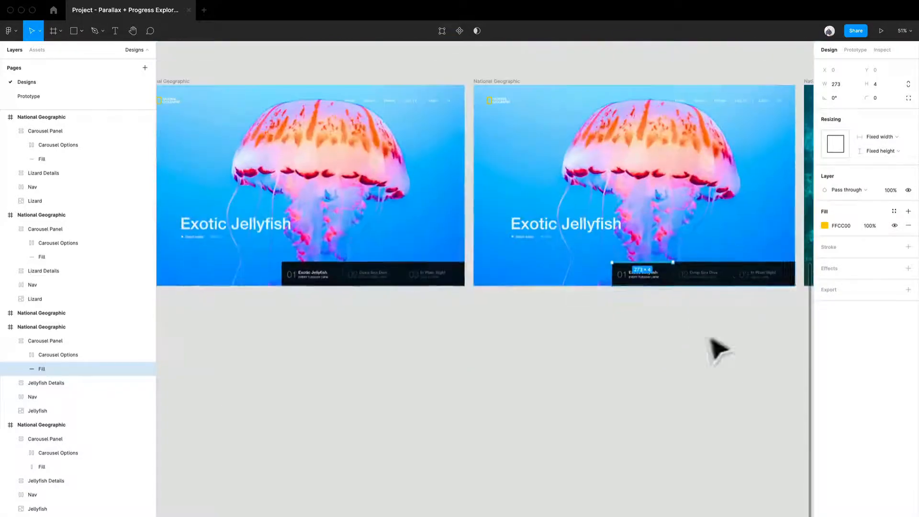
left_click_drag(710, 340, 466, 321)
left_click_drag(692, 367, 464, 343)
left_click_drag(663, 343, 341, 343)
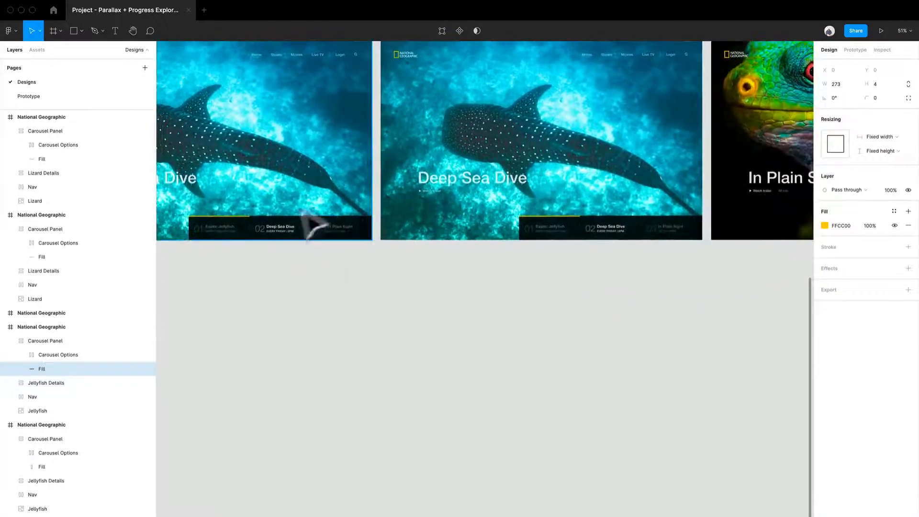
left_click_drag(637, 296, 430, 267)
scroll(400, 251, "up", 5)
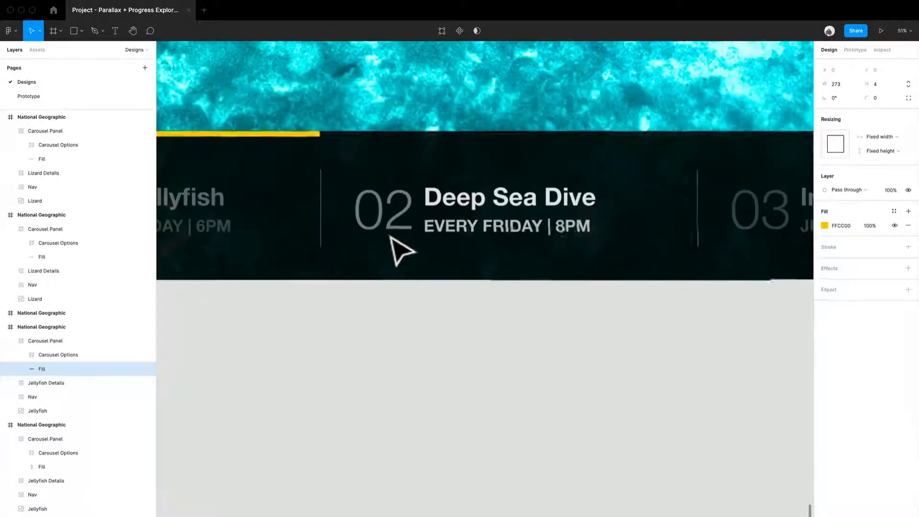
left_click(314, 143)
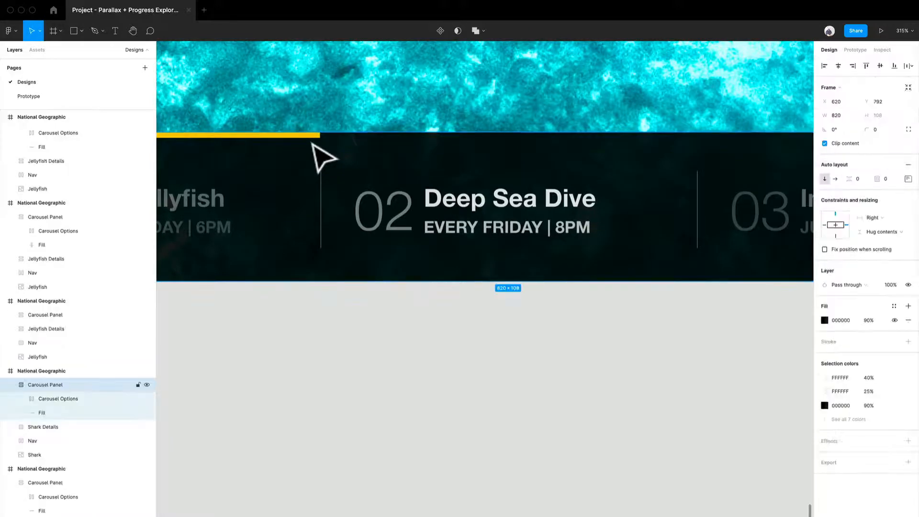
left_click(328, 146)
left_click(320, 136)
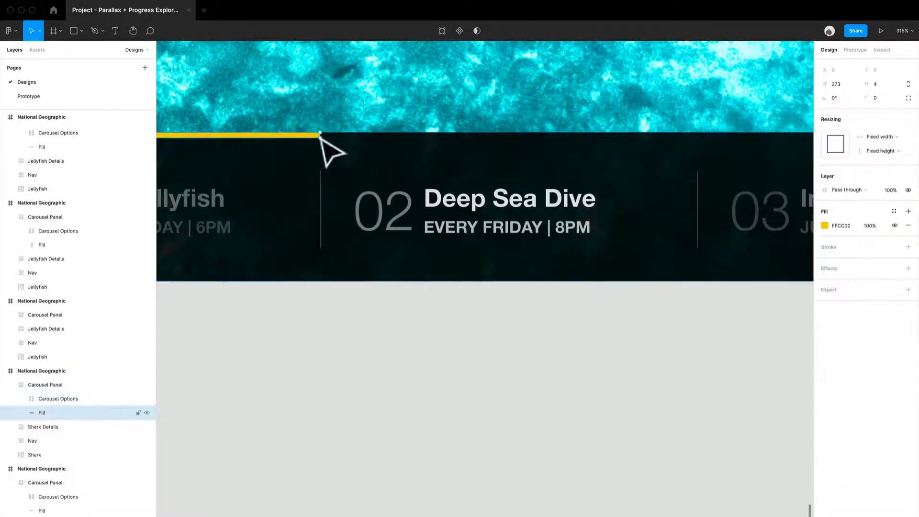
left_click_drag(332, 144, 706, 217)
- Widen the yellow Fill bar in the copied In Plain Sight frame to 820, spanning the whole Carousel Panel
scroll(685, 208, "down", 10)
left_click_drag(745, 330, 399, 316)
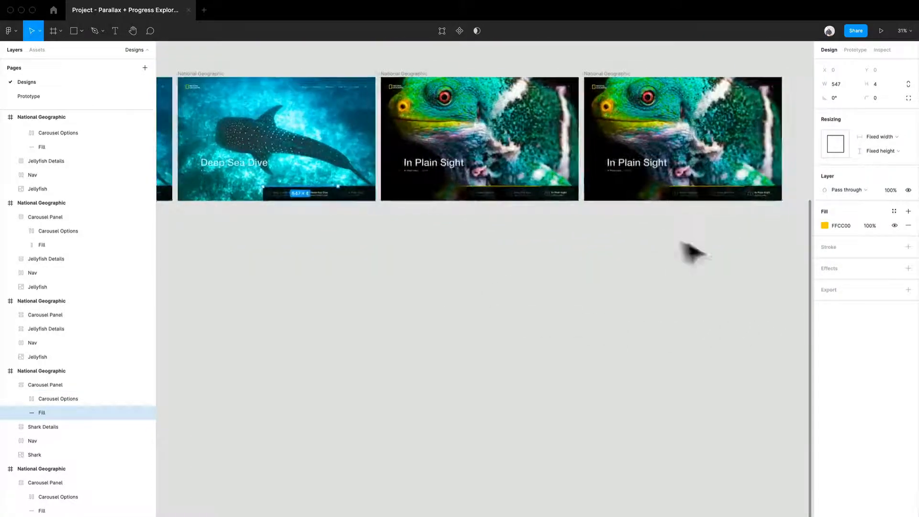
scroll(637, 253, "right", 3)
scroll(620, 222, "up", 10)
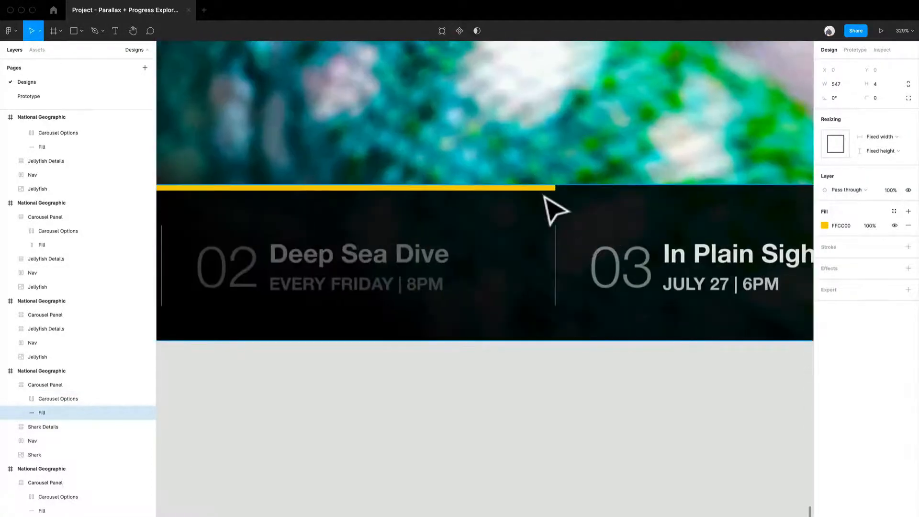
left_click(549, 198)
left_click(552, 190)
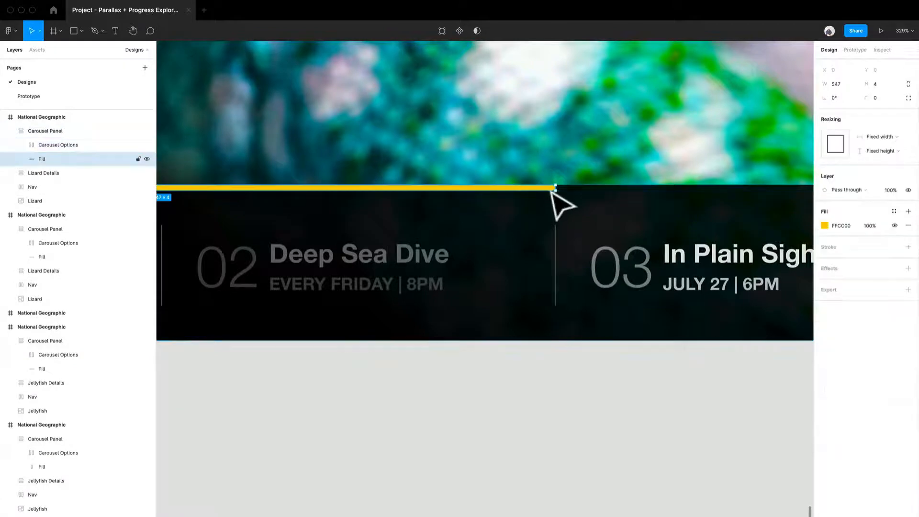
left_click_drag(568, 197, 714, 219)
- Switch to prototyping and connect the first second-row Exotic Jellyfish frame to its copy with a navigation interaction
scroll(714, 219, "down", 10)
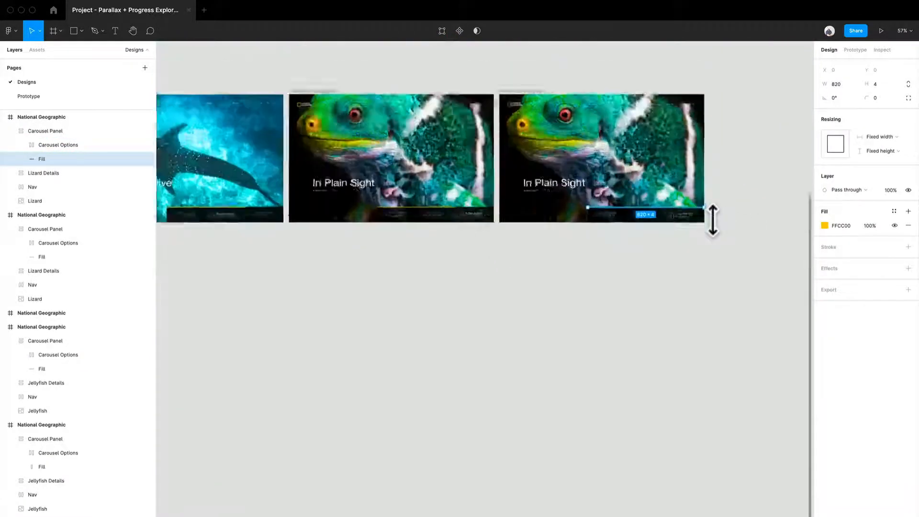
left_click(558, 281)
left_click_drag(493, 290, 723, 310)
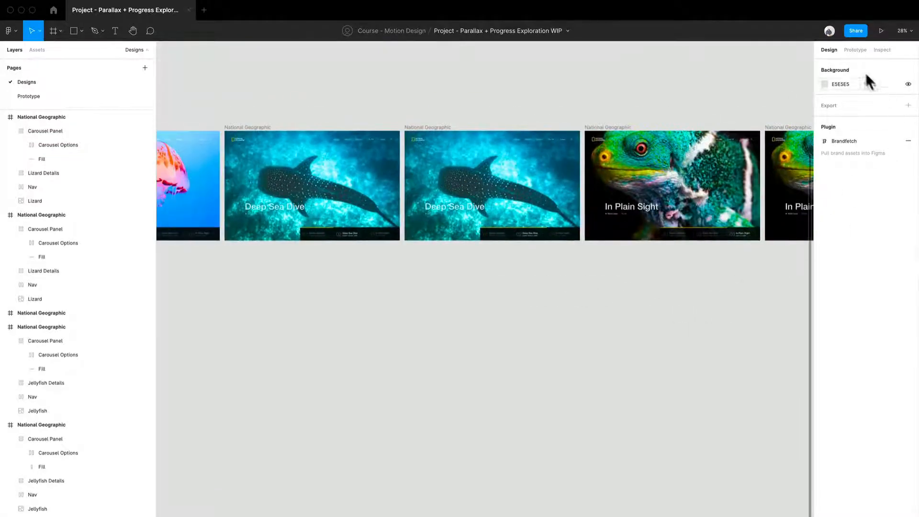
left_click_drag(239, 349, 573, 351)
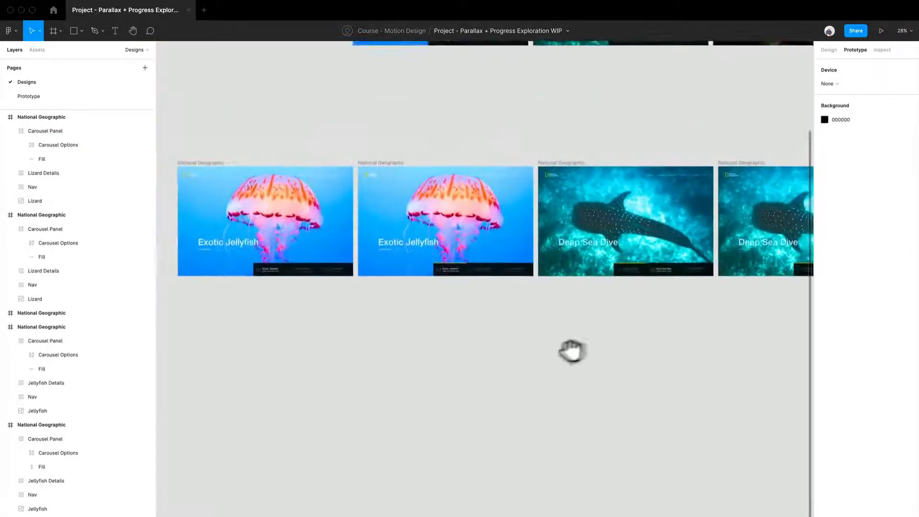
left_click(271, 227)
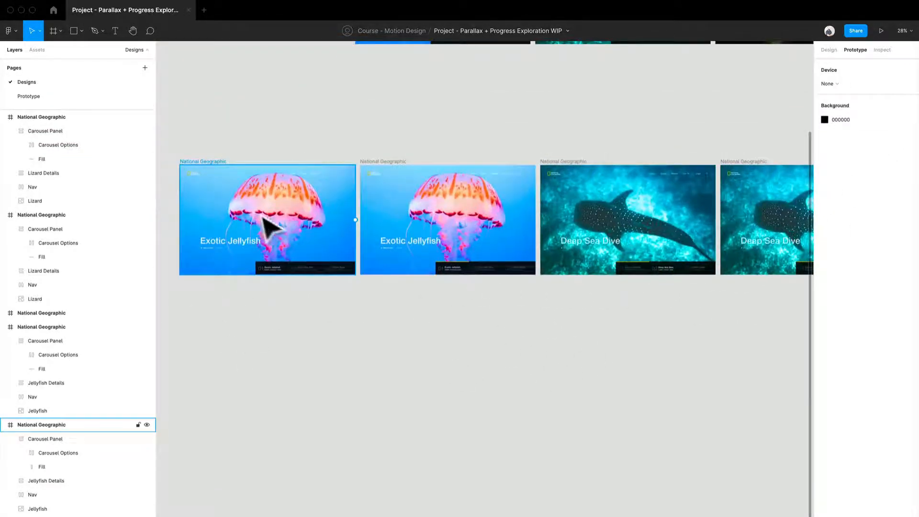
left_click(218, 162)
left_click(293, 139)
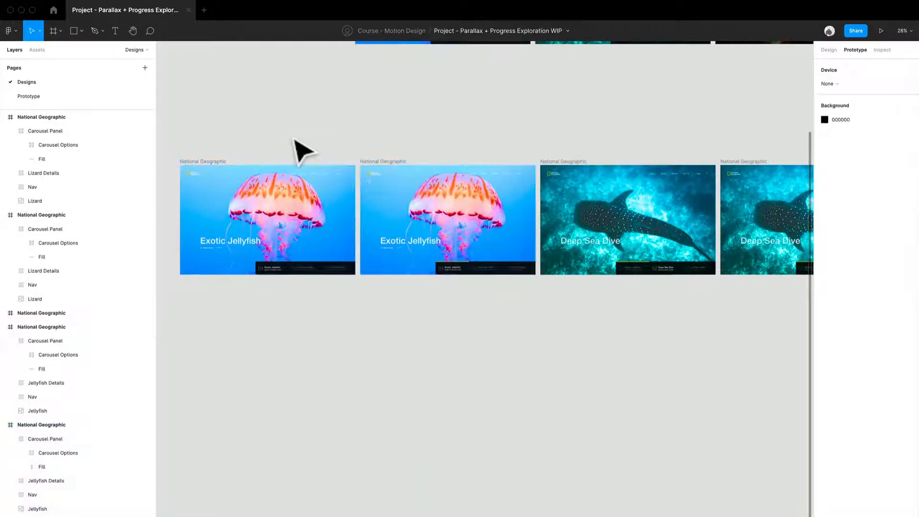
left_click(190, 163)
scroll(353, 232, "up", 10)
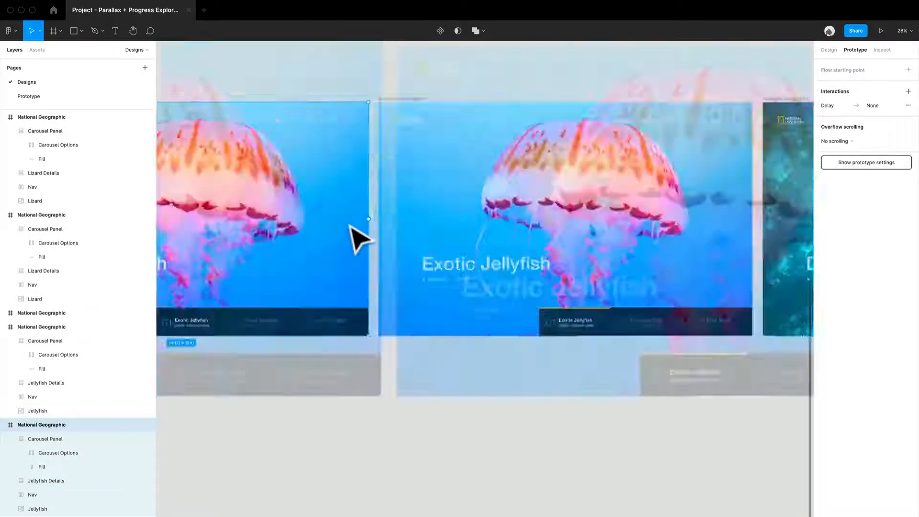
left_click_drag(416, 223, 502, 247)
scroll(503, 246, "down", 5)
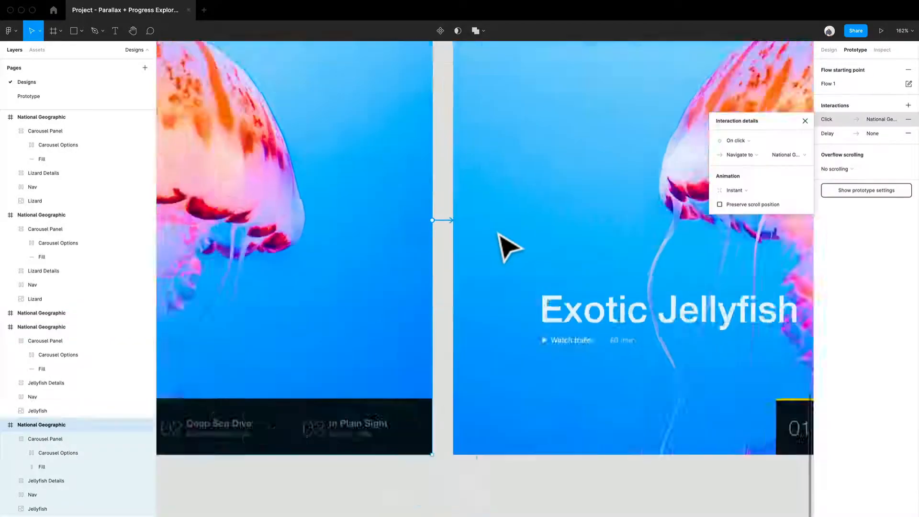
- Remove the first Exotic Jellyfish frame's click interaction and set its existing delay interaction to navigate to the copied Exotic Jellyfish frame after 1 ms
left_click(730, 146)
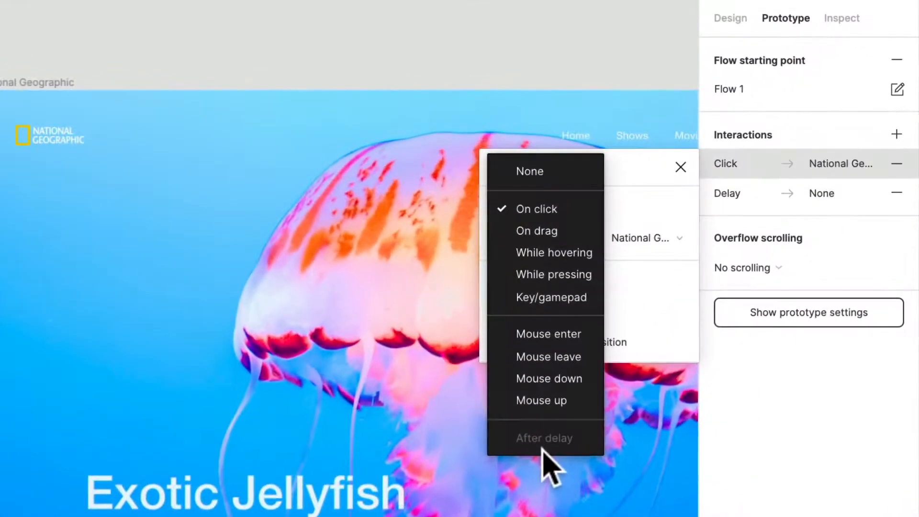
key("Escape")
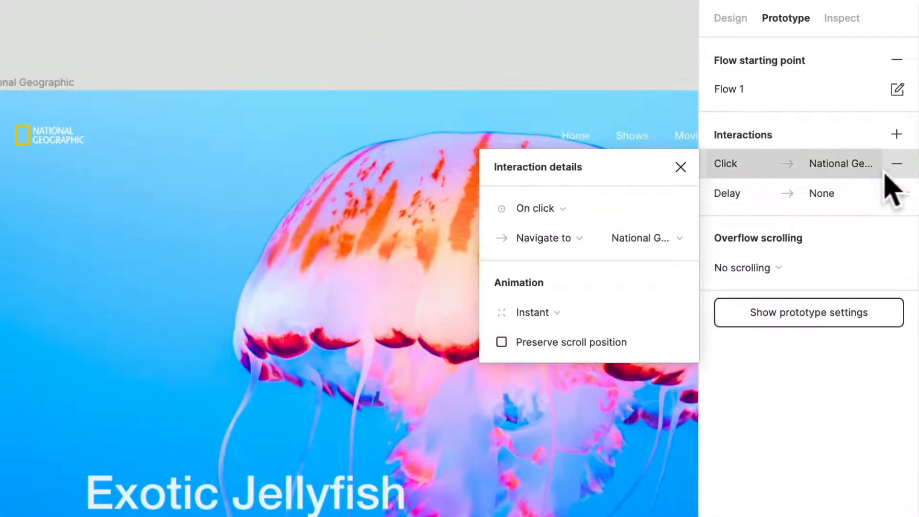
left_click(896, 164)
left_click(850, 164)
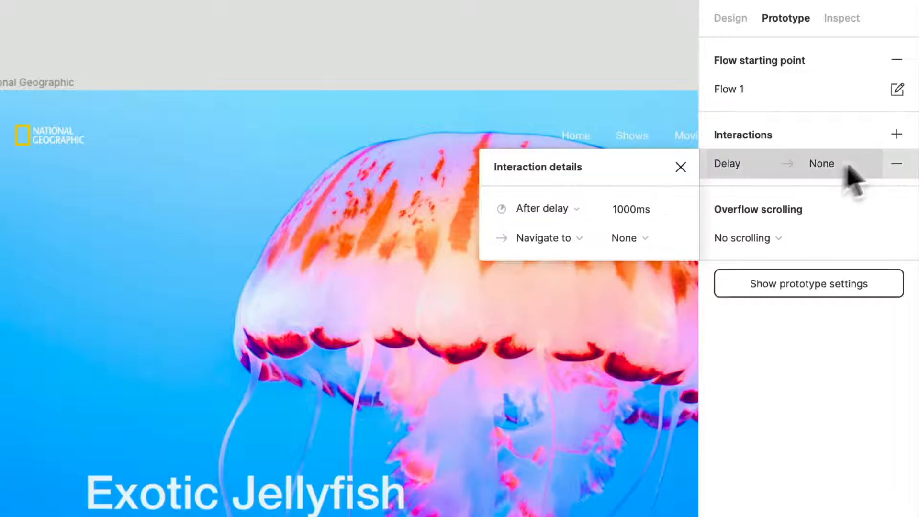
left_click(651, 211)
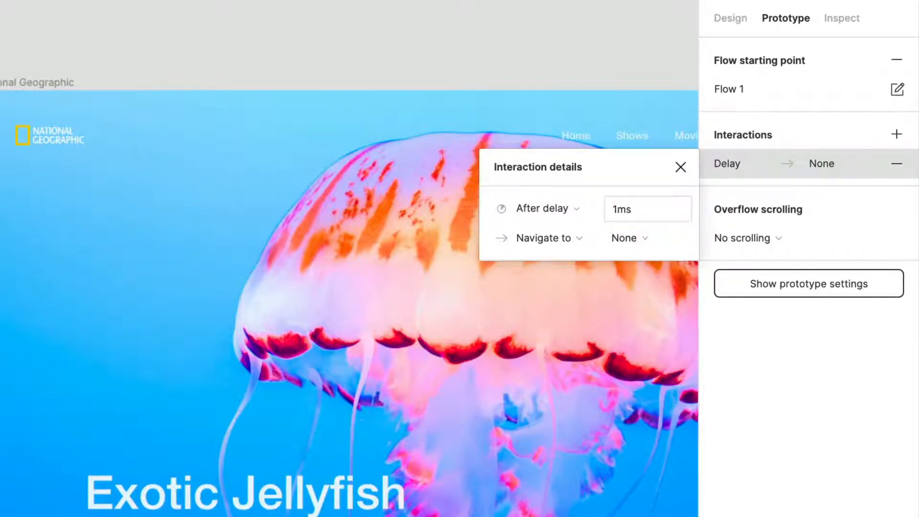
left_click(644, 242)
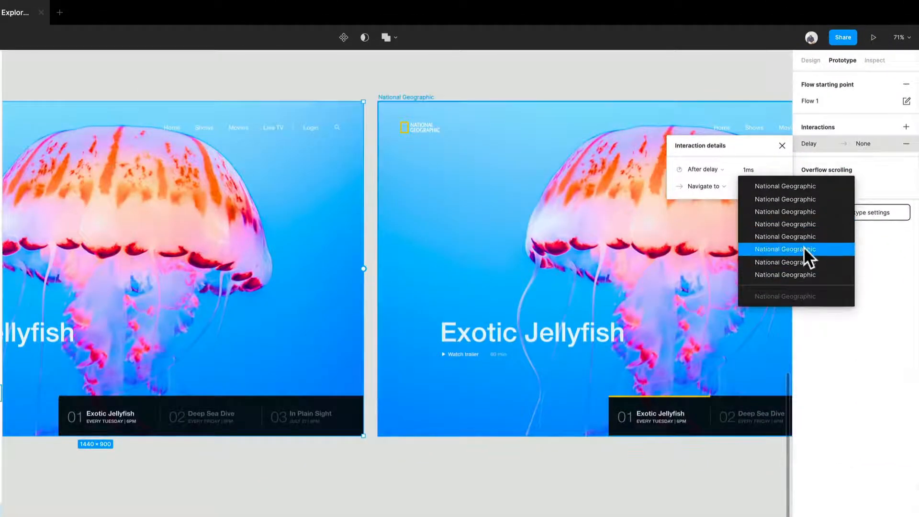
left_click(804, 248)
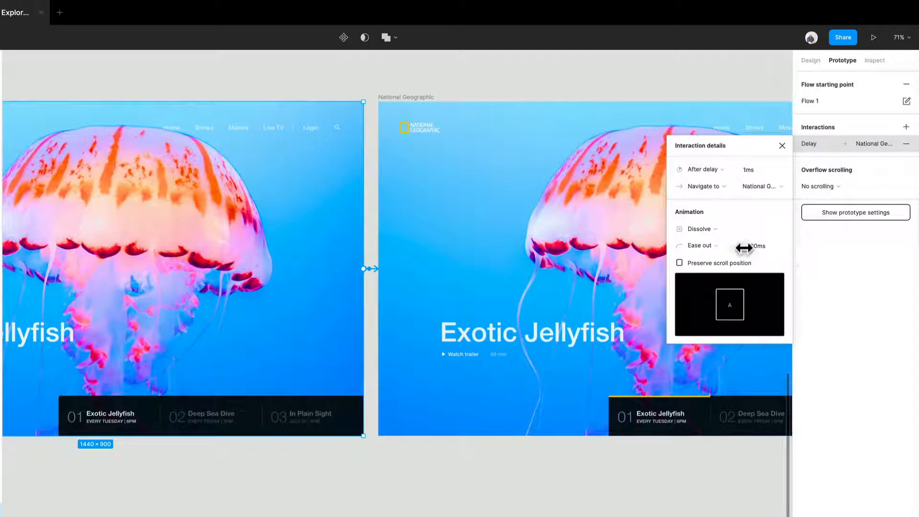
- Set the first Exotic Jellyfish transition to Smart animate with a 4000 ms duration and preview the prototype
left_click(760, 245)
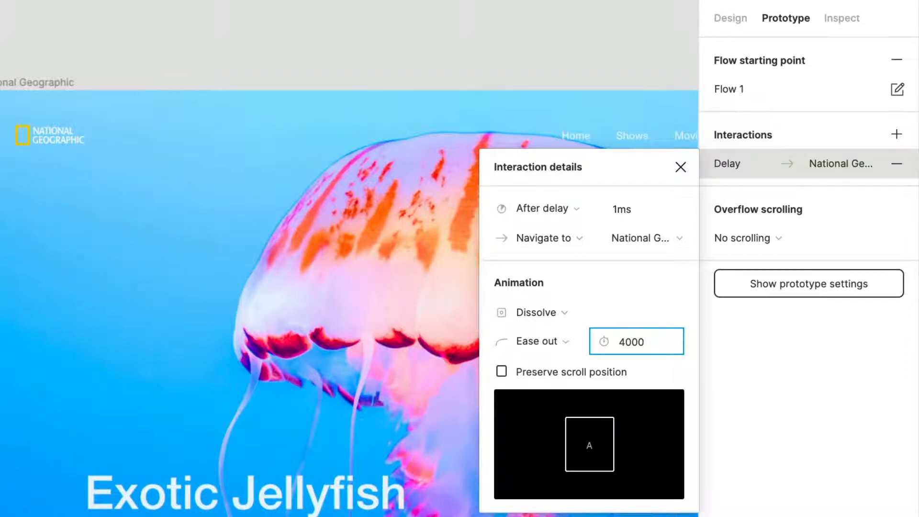
left_click(565, 313)
left_click(570, 334)
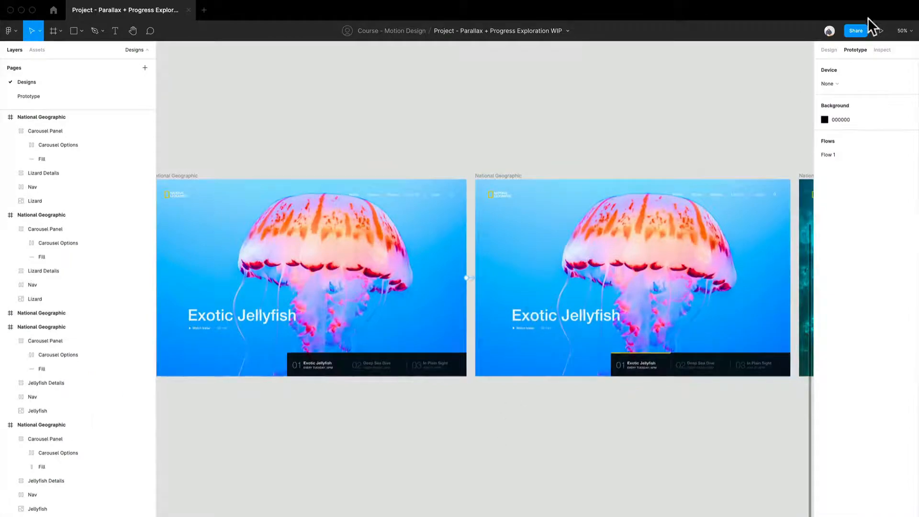
left_click(880, 30)
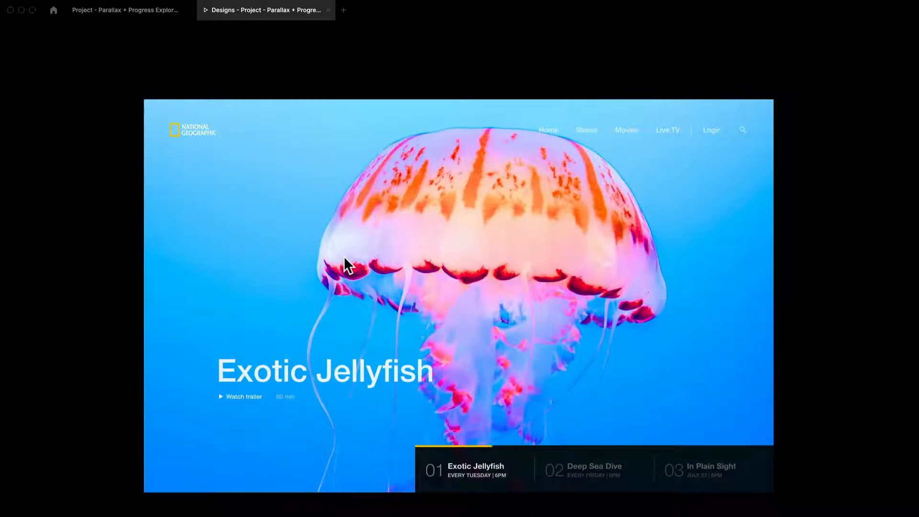
left_click(115, 13)
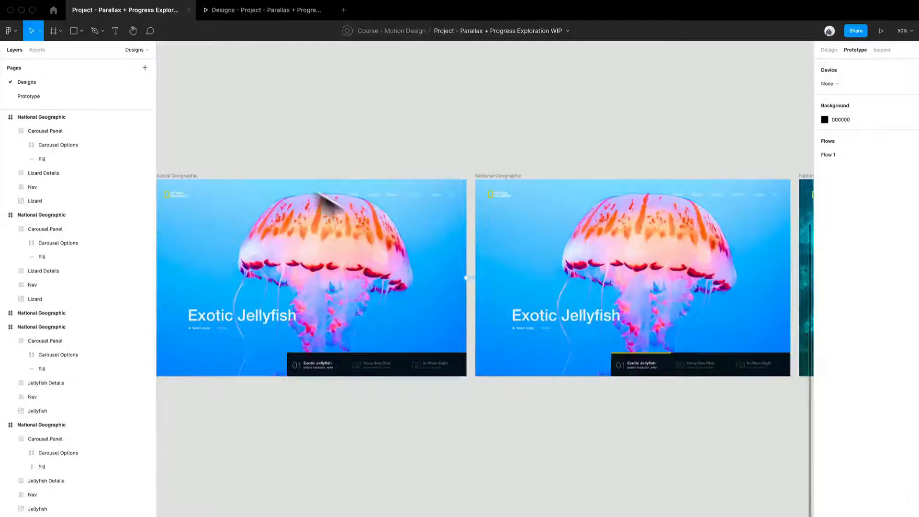
- Try to connect the second Exotic Jellyfish frame to the first Deep Sea Dive frame with a new interaction, and remove that click interaction
scroll(480, 355, "down", 3)
left_click_drag(532, 404, 426, 323)
left_click_drag(581, 392, 491, 361)
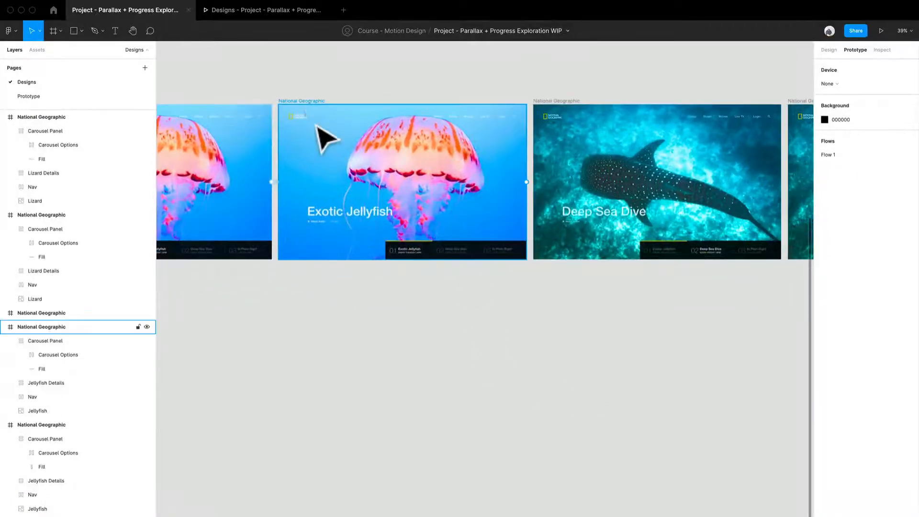
left_click(308, 114)
left_click_drag(526, 183, 560, 201)
left_click(732, 129)
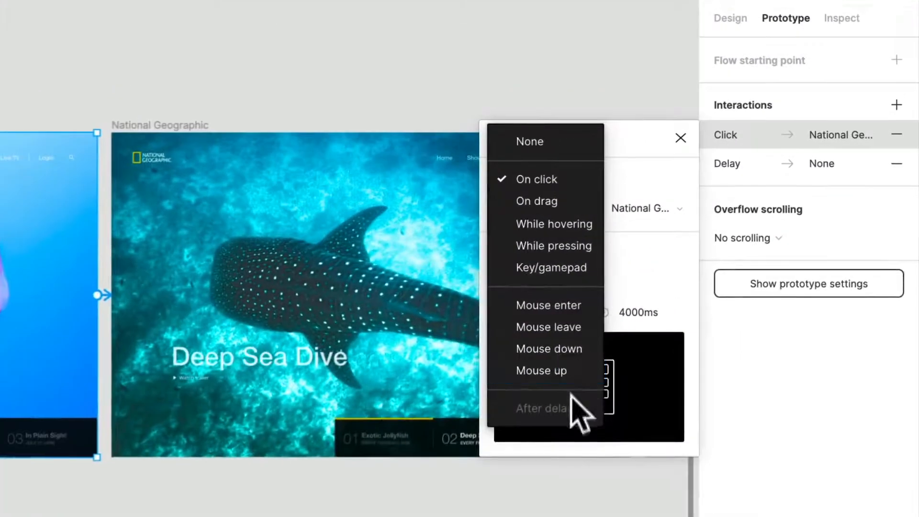
key("Escape")
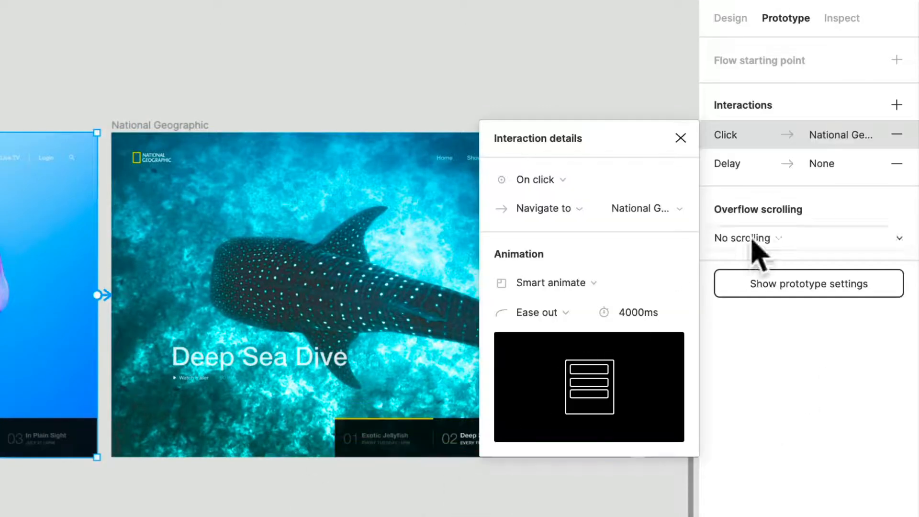
left_click(897, 135)
- Set the second Exotic Jellyfish frame's existing delay interaction to 1 ms, navigating to the first Deep Sea Dive frame
left_click(815, 135)
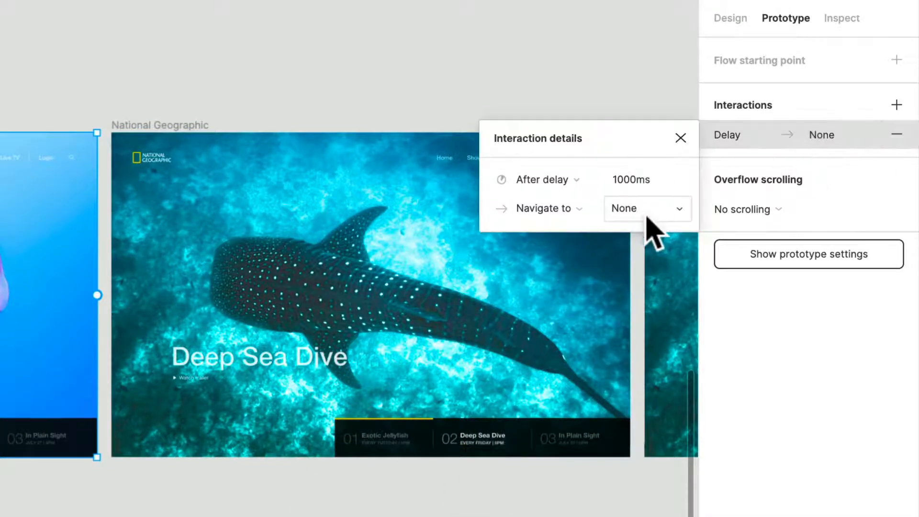
left_click(640, 182)
key("Return")
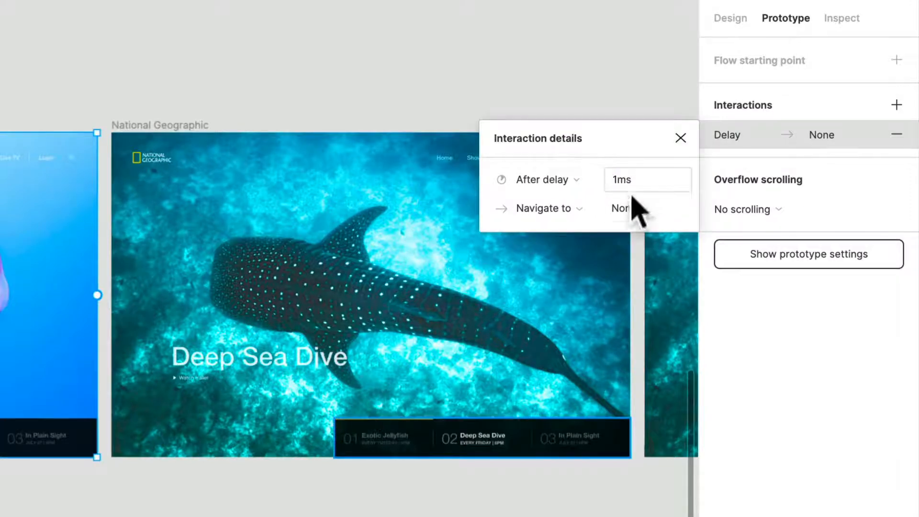
left_click(631, 197)
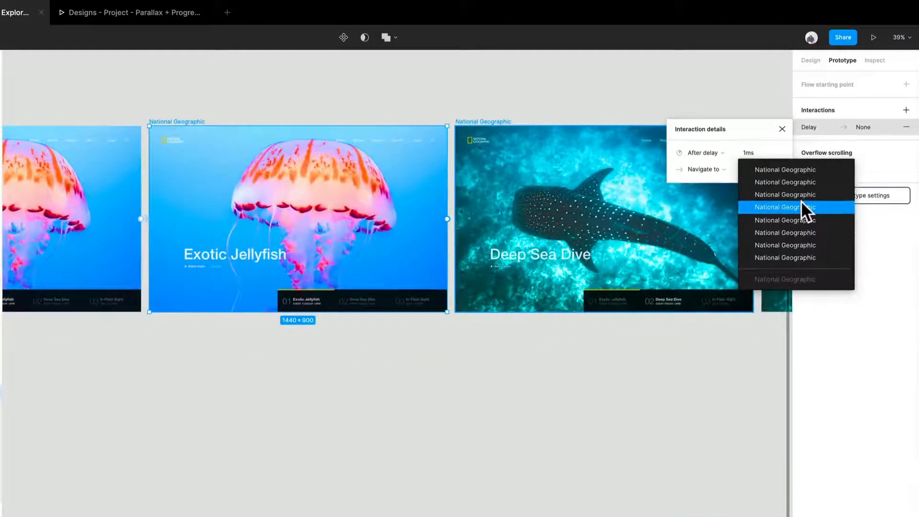
left_click(801, 206)
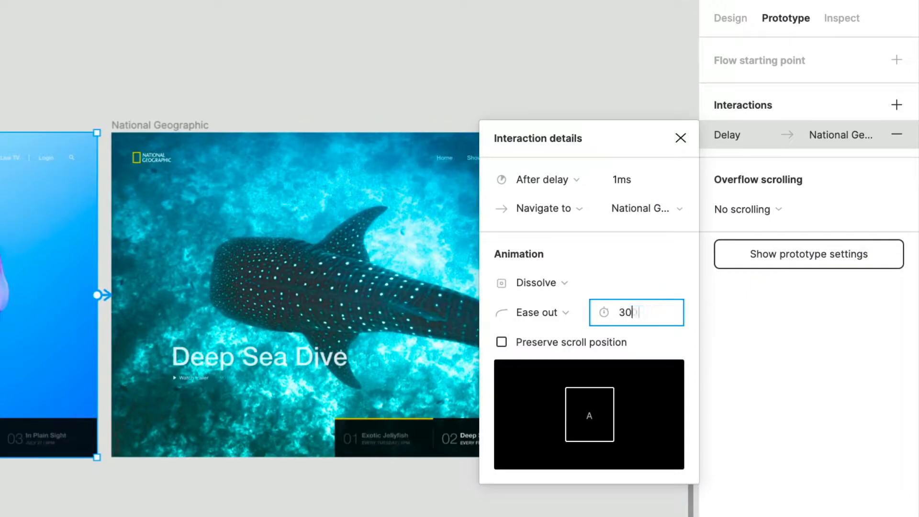
- Set the transition to the first Deep Sea Dive frame to Smart animate over 300 ms and check it in the prototype preview
key("Return")
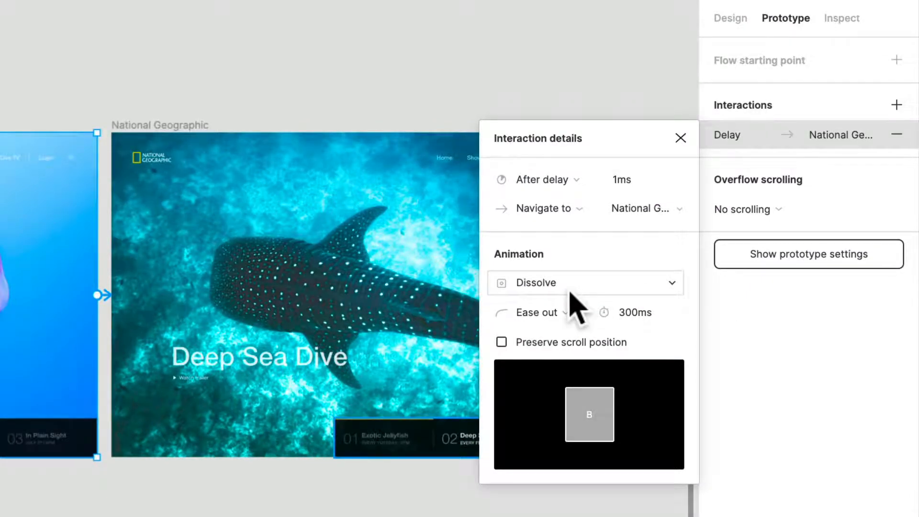
left_click(571, 293)
left_click(570, 306)
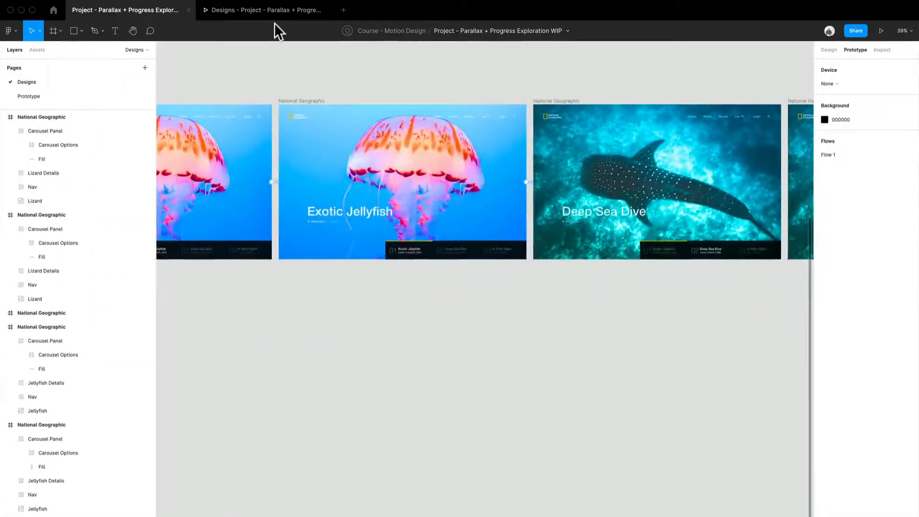
left_click(274, 17)
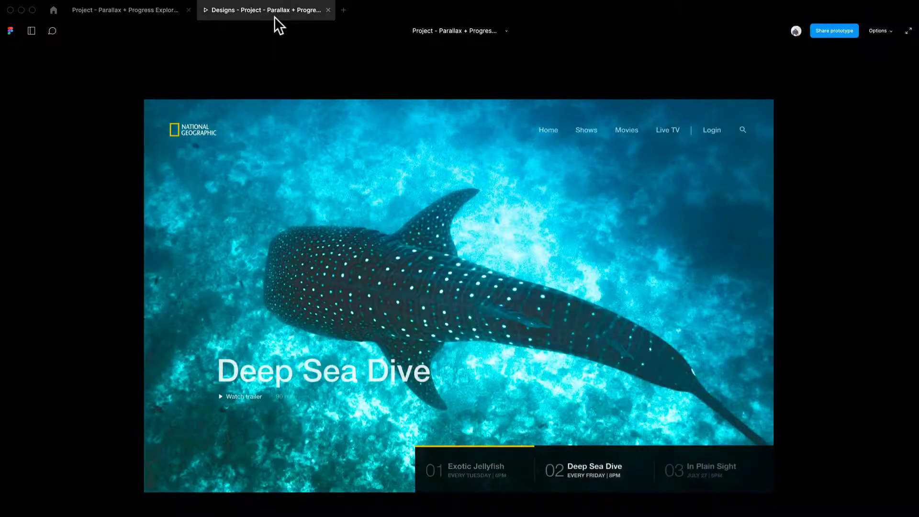
left_click(168, 14)
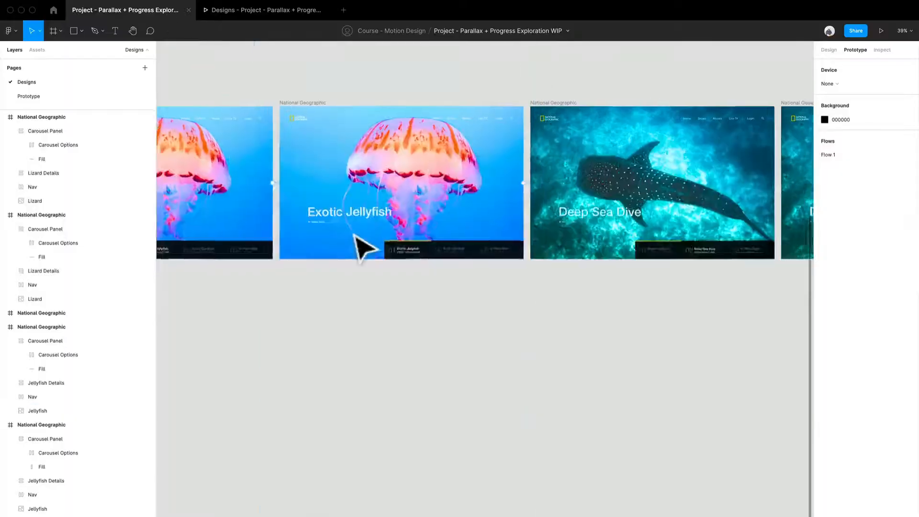
- Remove the leftover delay interaction from the first Deep Sea Dive frame
left_click_drag(574, 331, 392, 293)
scroll(543, 296, "right", 2)
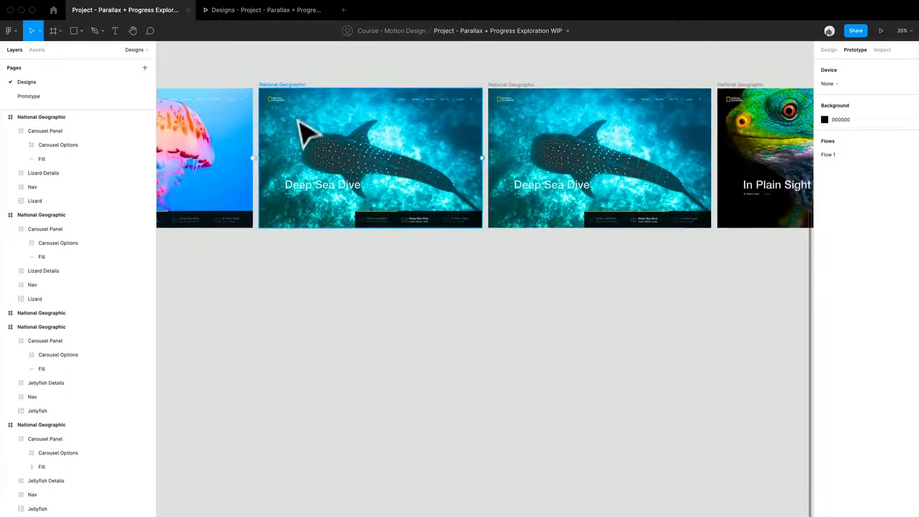
left_click(293, 89)
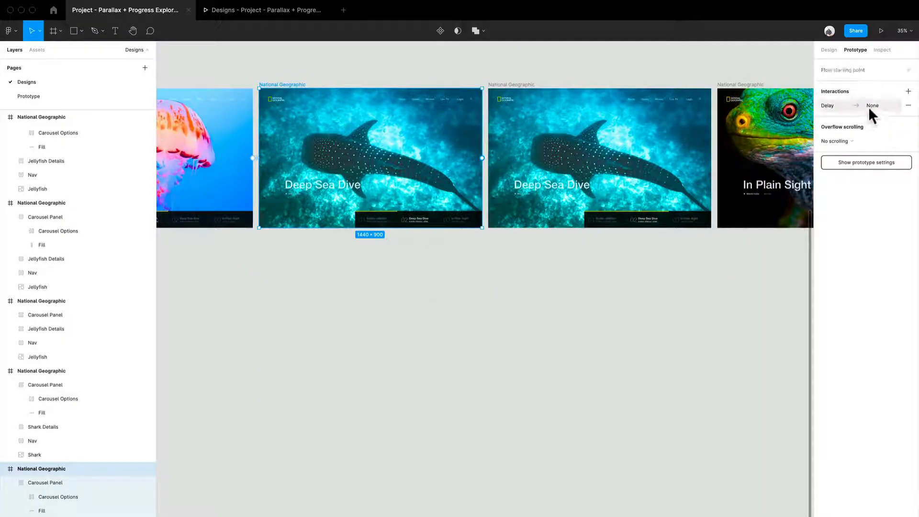
left_click(909, 106)
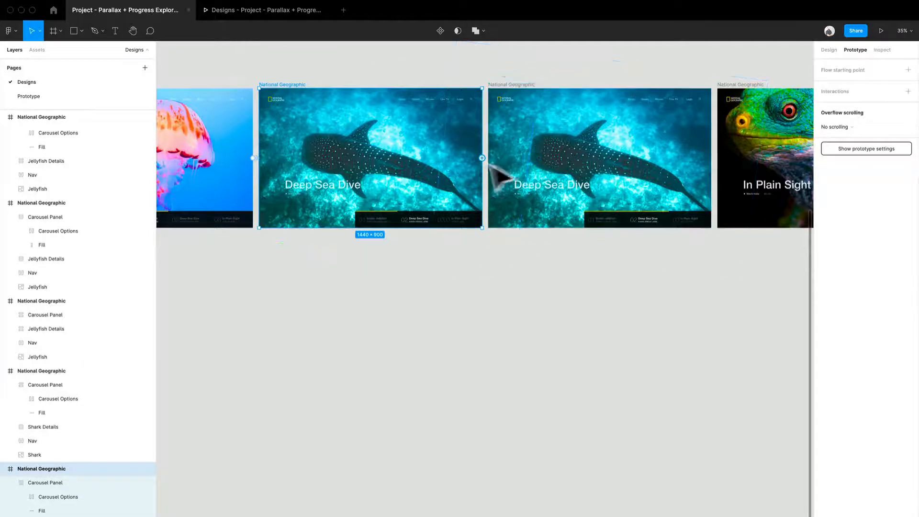
- Connect the first Deep Sea Dive frame to its copy, triggered after a 1 ms delay with a 4000 ms animation duration
left_click_drag(483, 158, 605, 178)
left_click(741, 127)
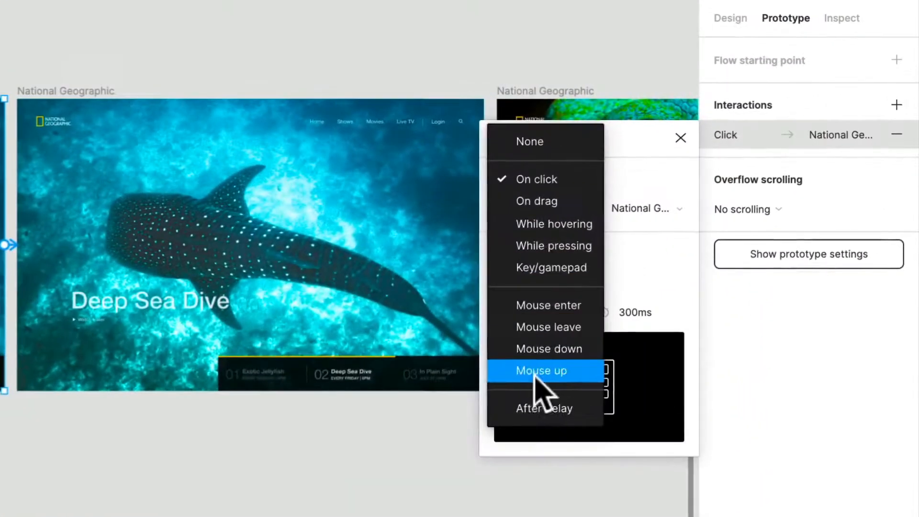
left_click(733, 236)
left_click(644, 179)
type("1")
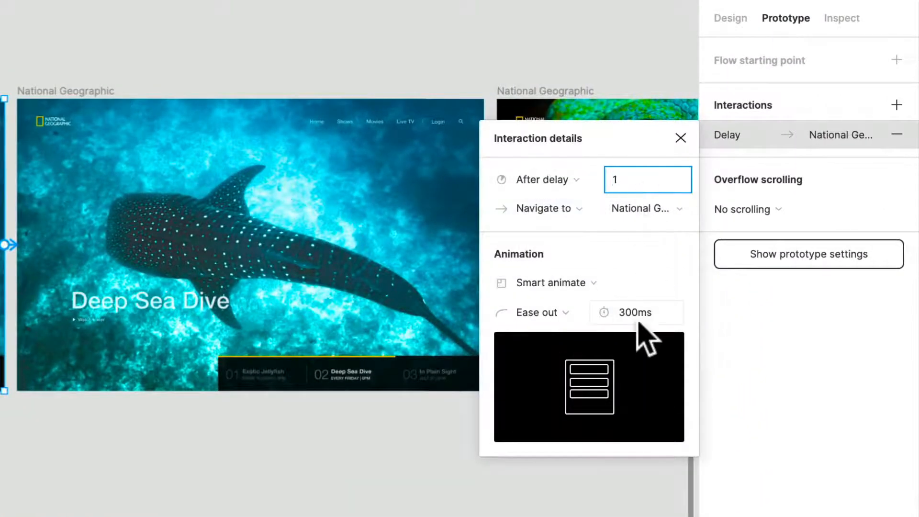
left_click(640, 314)
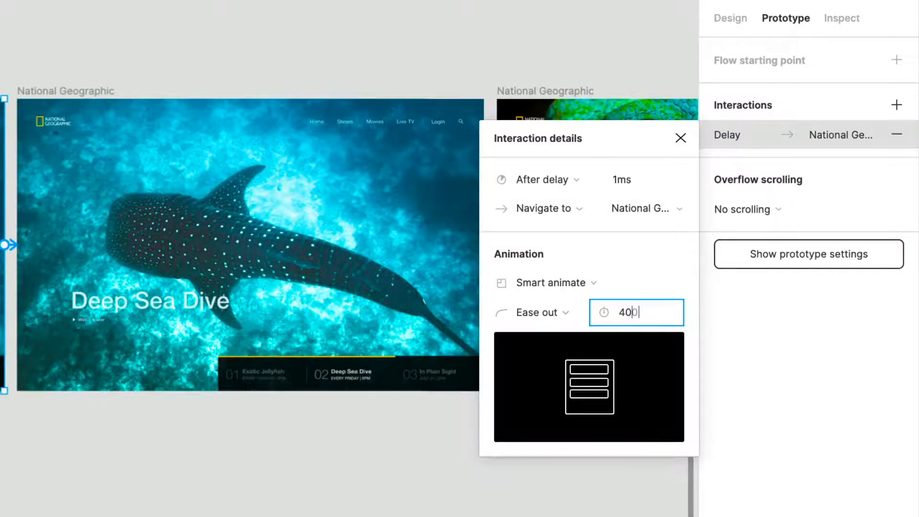
type("4000")
key("Return")
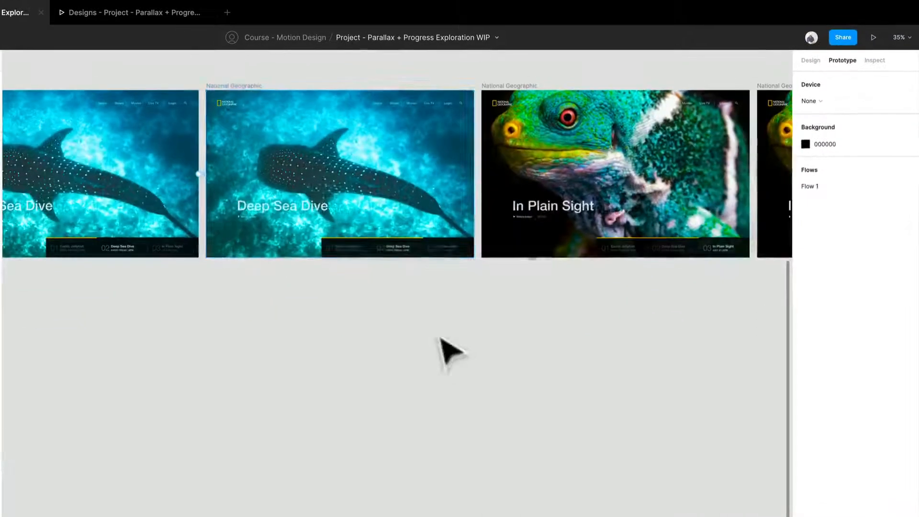
- Remove the second Deep Sea Dive frame's leftover delay interaction and connect the frame to the first In Plain Sight frame
left_click(242, 87)
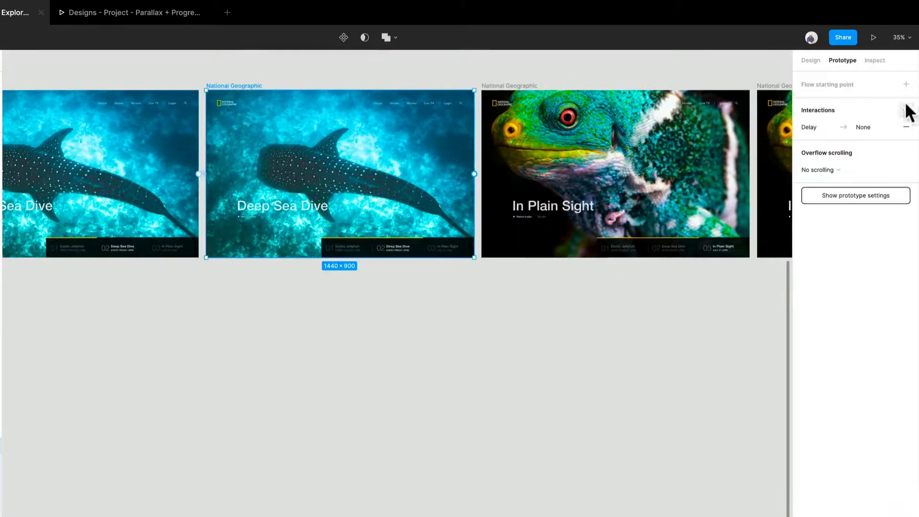
left_click(907, 127)
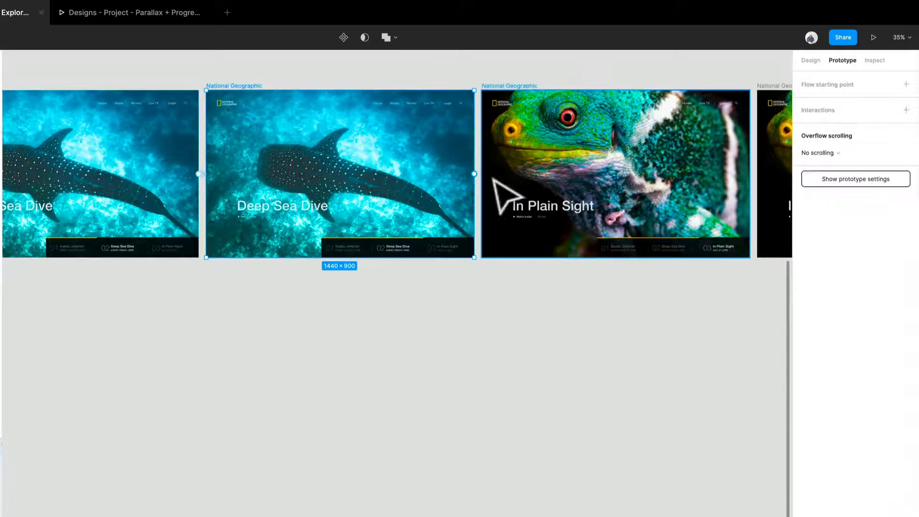
left_click_drag(493, 179, 489, 185)
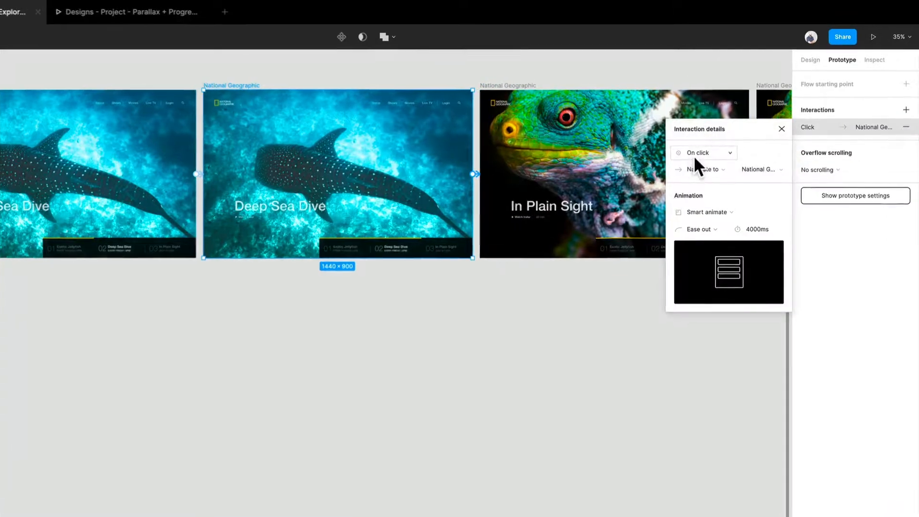
- Trigger the second Deep Sea Dive frame's interaction after a 1 ms delay and set its animation duration to 300 ms
left_click(694, 156)
left_click(714, 284)
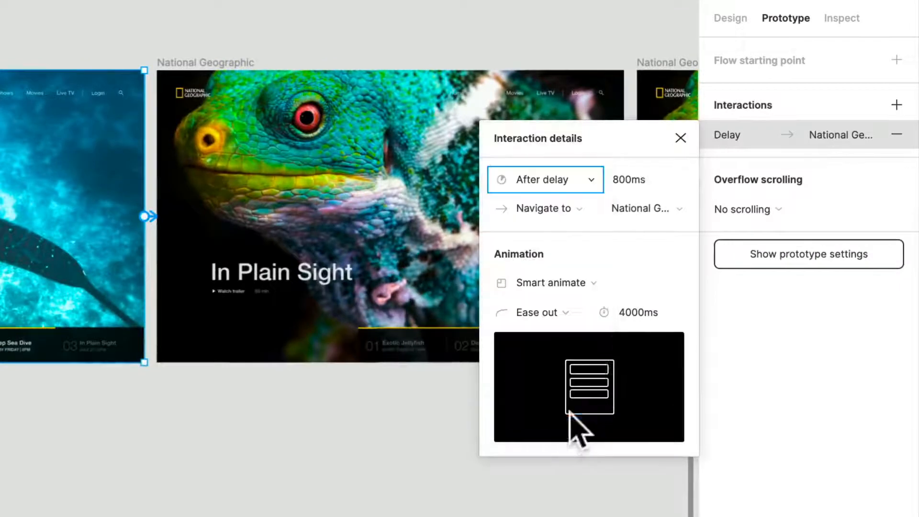
left_click(669, 185)
type("1")
left_click(635, 312)
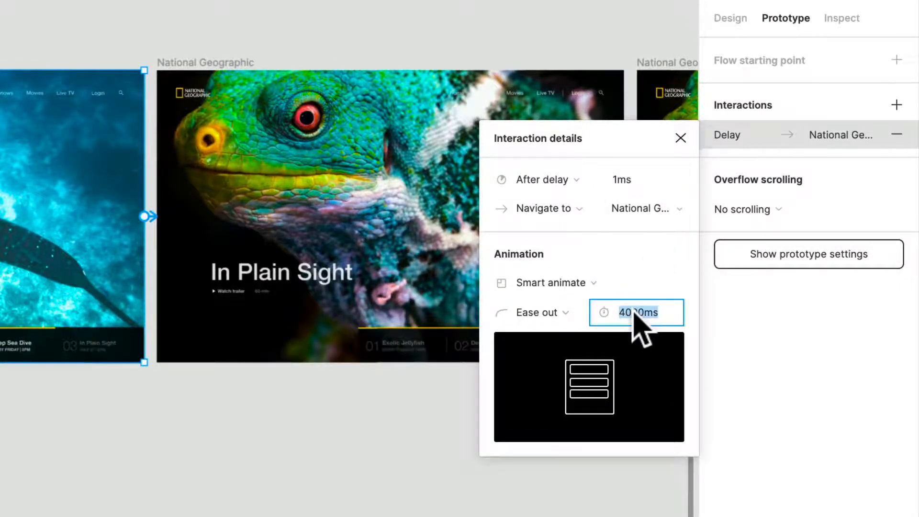
type("300")
key("Return")
left_click(364, 407)
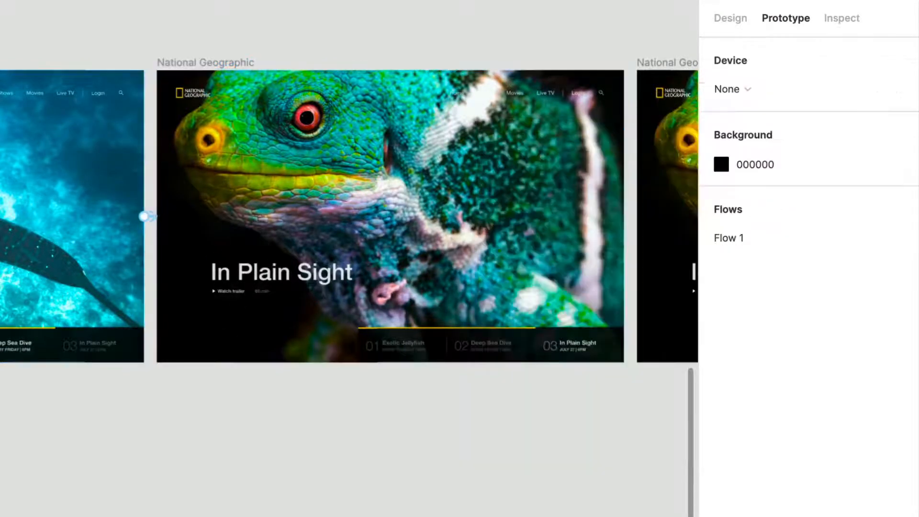
scroll(363, 407, "right", 8)
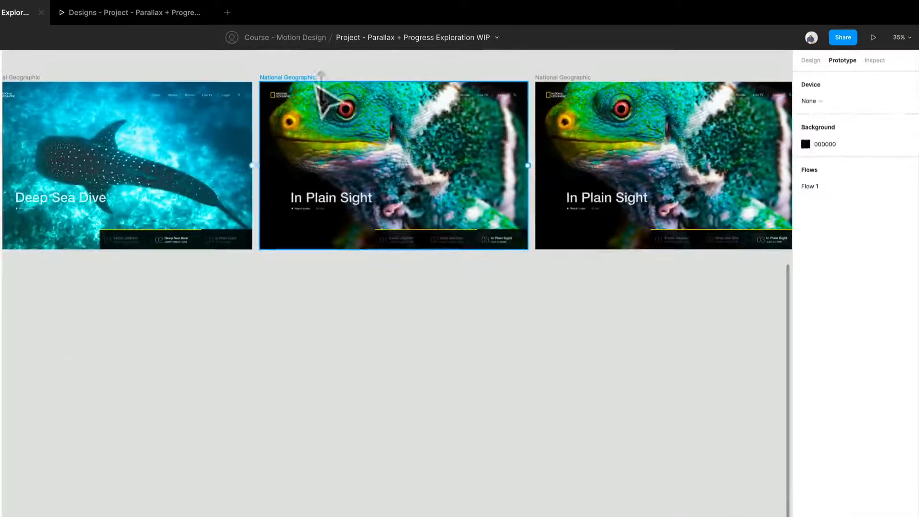
- Remove the first In Plain Sight frame's leftover delay interaction and connect the frame to its copy
left_click(317, 85)
left_click(907, 127)
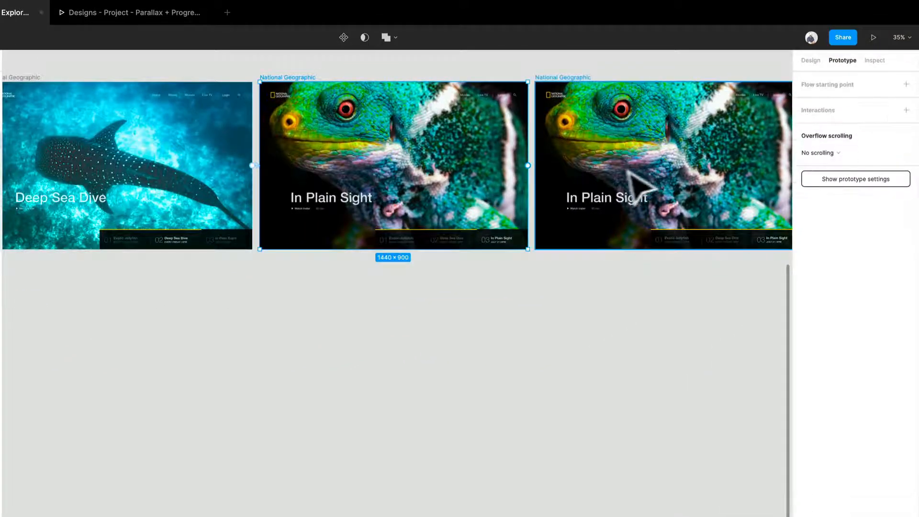
left_click_drag(528, 166, 581, 174)
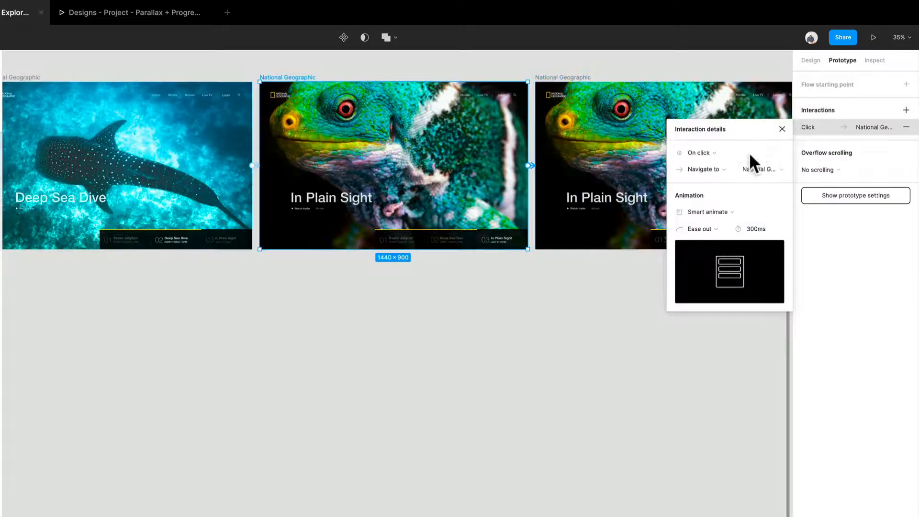
- Trigger the first In Plain Sight frame's interaction after a 1 ms delay and set its animation duration to 4000 ms
left_click(685, 152)
left_click(691, 288)
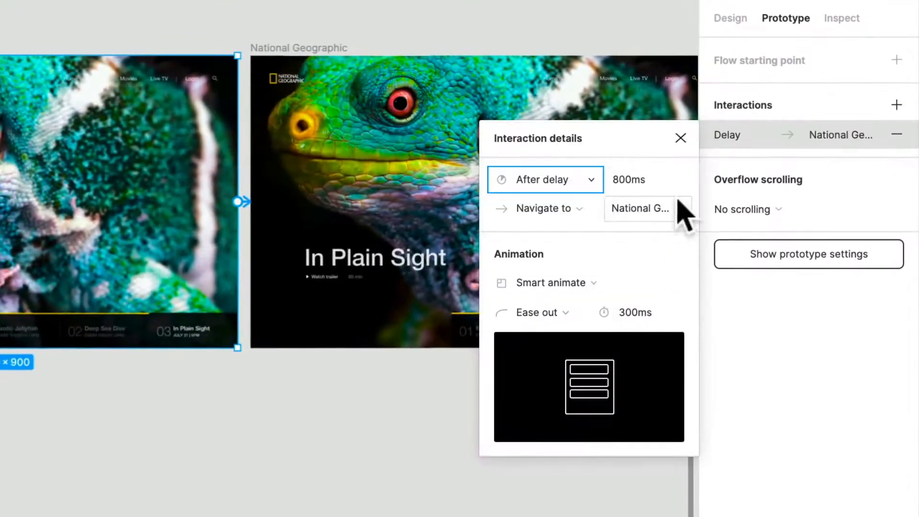
left_click(769, 158)
type("12")
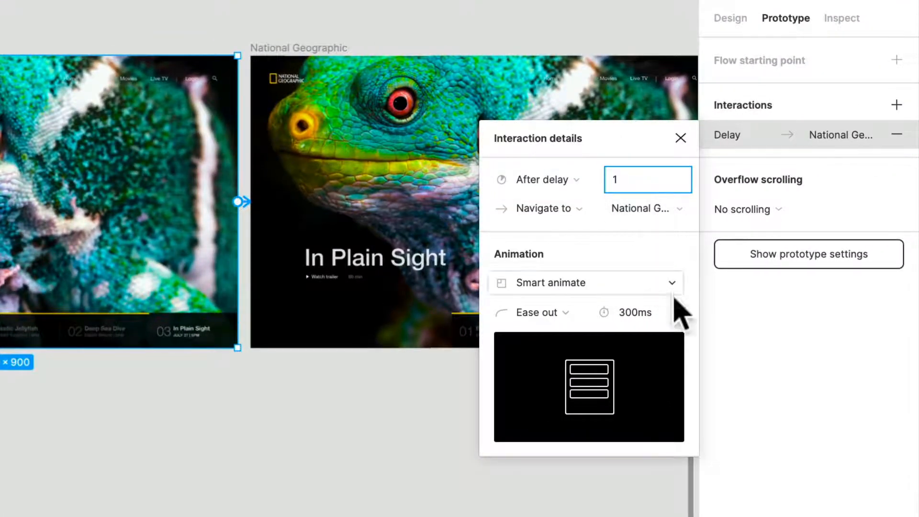
left_click(644, 316)
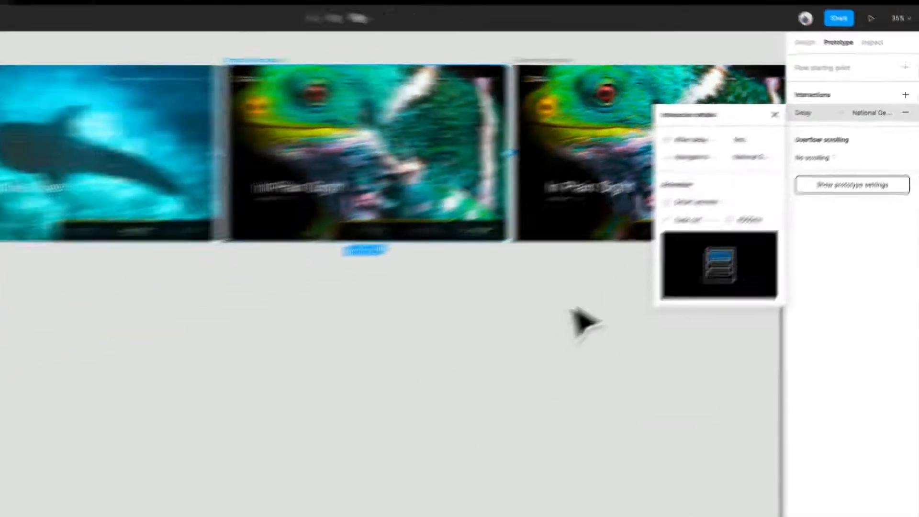
left_click(366, 492)
scroll(486, 273, "right", 4)
scroll(490, 276, "down", 2)
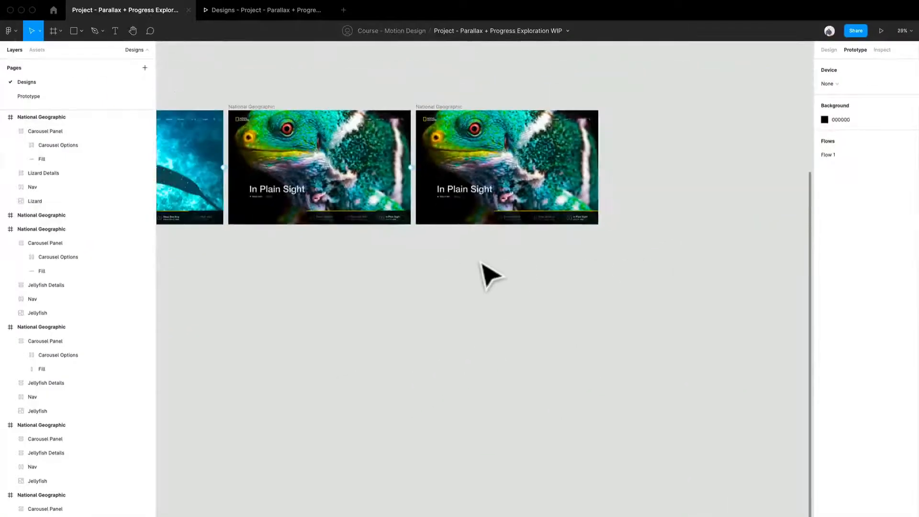
left_click_drag(442, 336, 636, 333)
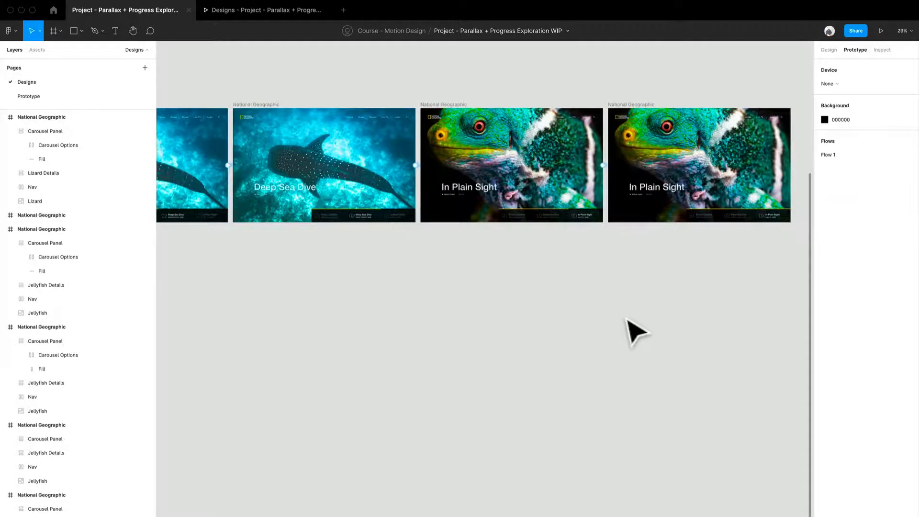
scroll(628, 320, "down", 2)
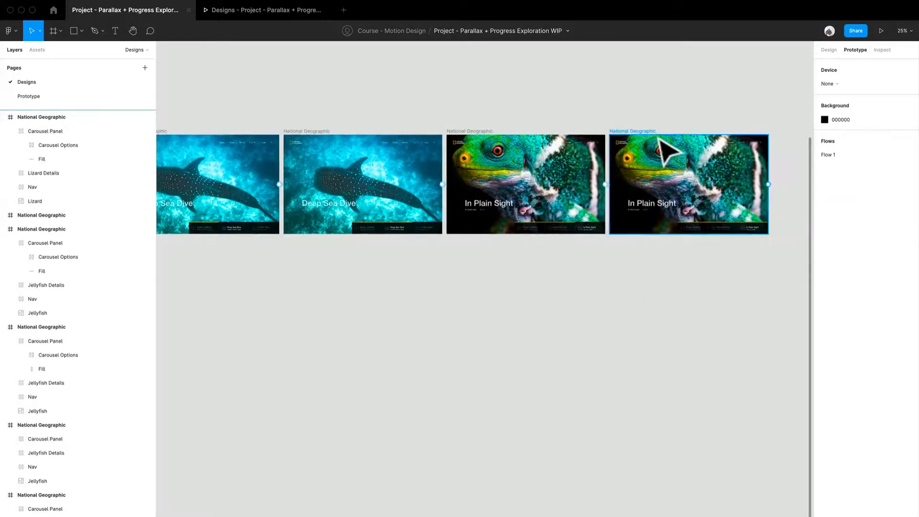
left_click(671, 152)
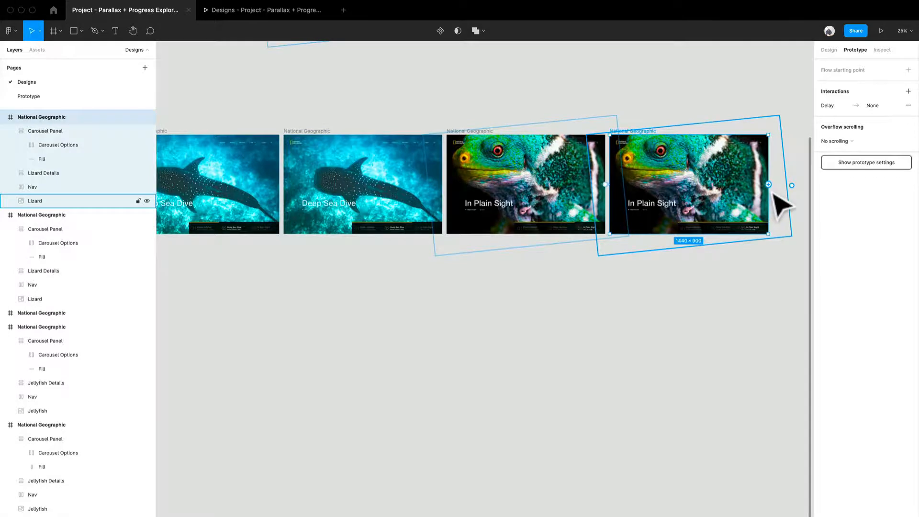
left_click_drag(768, 185, 365, 195)
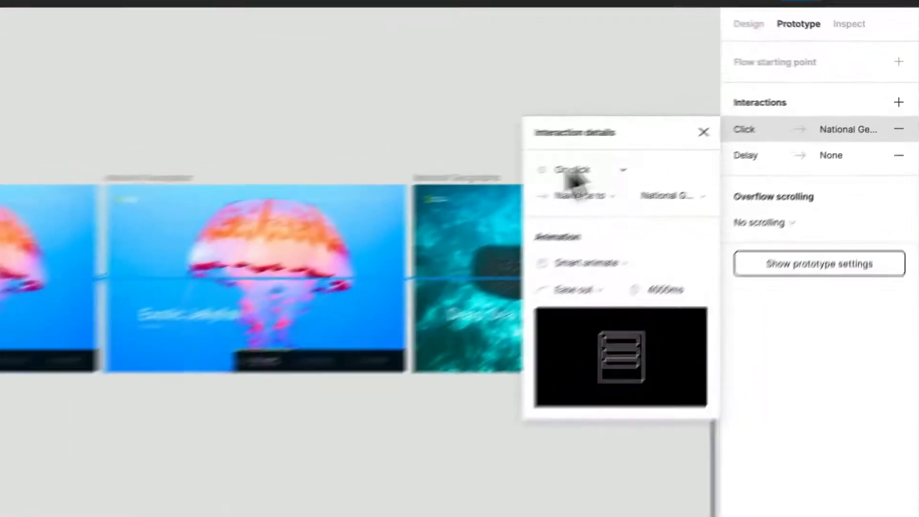
left_click(572, 178)
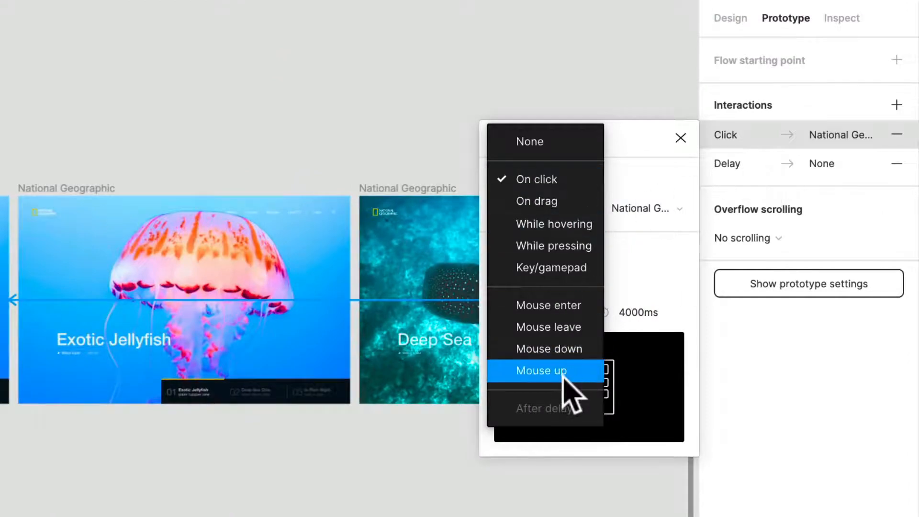
left_click(331, 377)
left_click(897, 134)
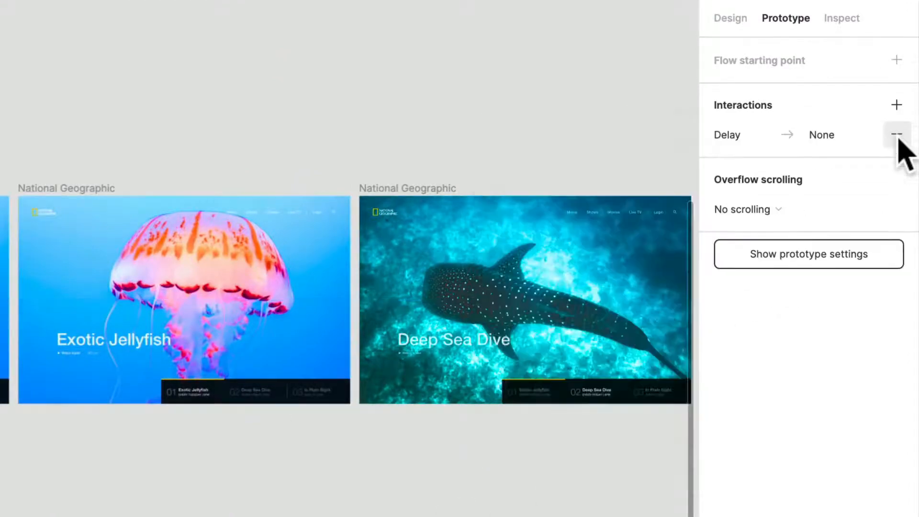
- Remove the second In Plain Sight frame's leftover delay interaction and connect the frame back to the first Exotic Jellyfish frame
left_click(897, 134)
scroll(595, 431, "right", 5)
scroll(516, 410, "down", 4)
scroll(516, 409, "right", 6)
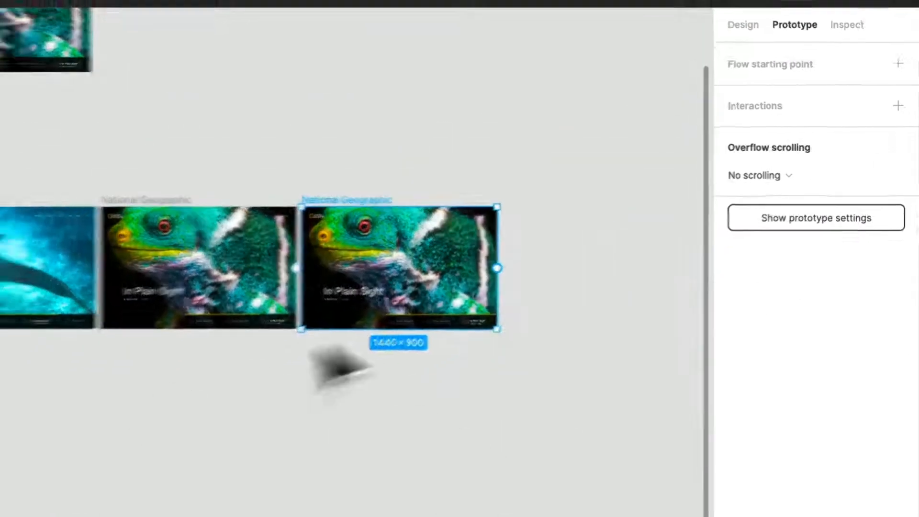
scroll(411, 298, "left", 10)
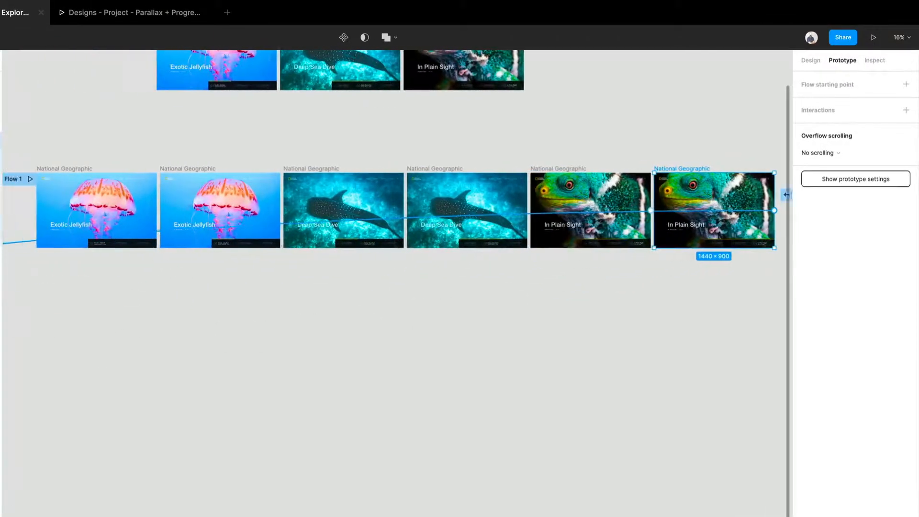
left_click_drag(339, 208, 341, 209)
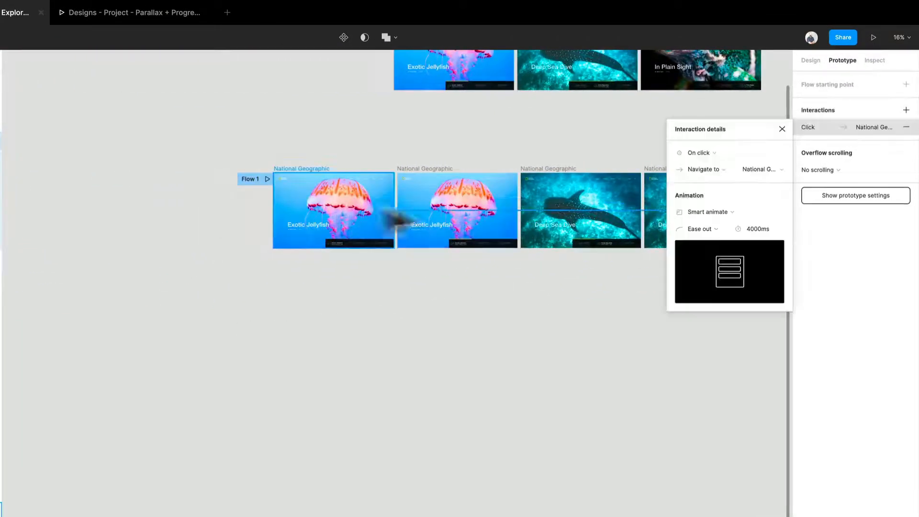
- Trigger the second In Plain Sight frame's interaction after a 200 ms delay, using a Dissolve animation lasting 300 ms
left_click(697, 148)
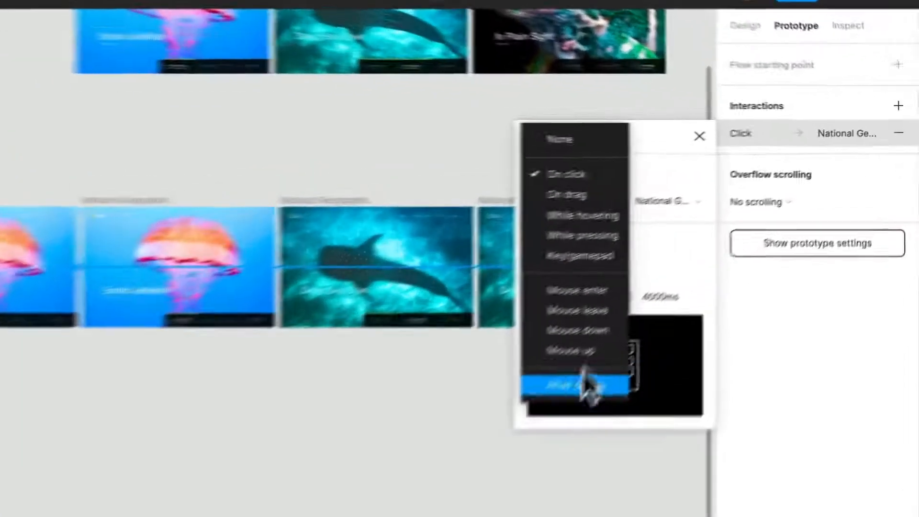
left_click(587, 385)
left_click(669, 182)
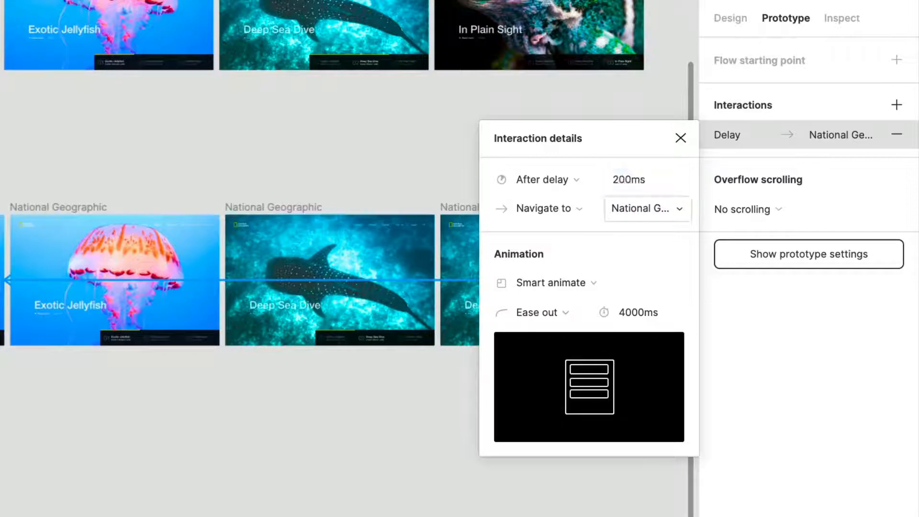
left_click(574, 284)
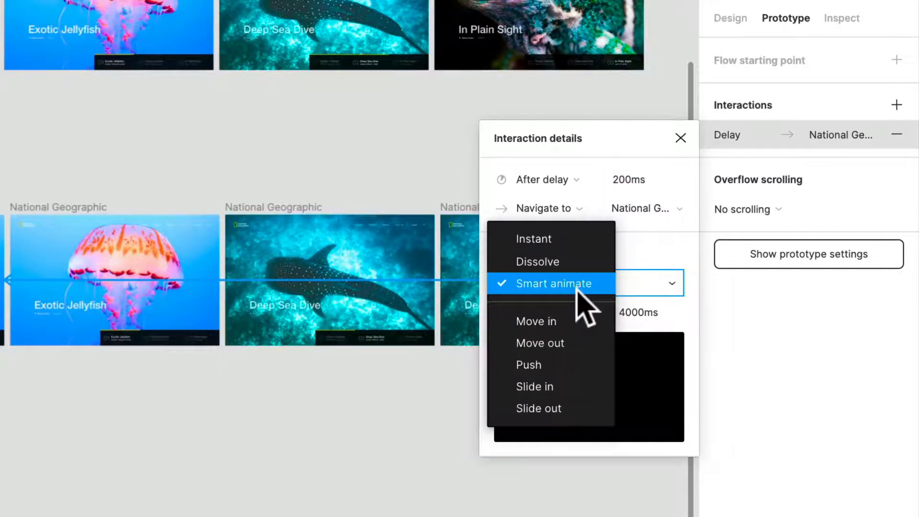
left_click(580, 263)
left_click(641, 312)
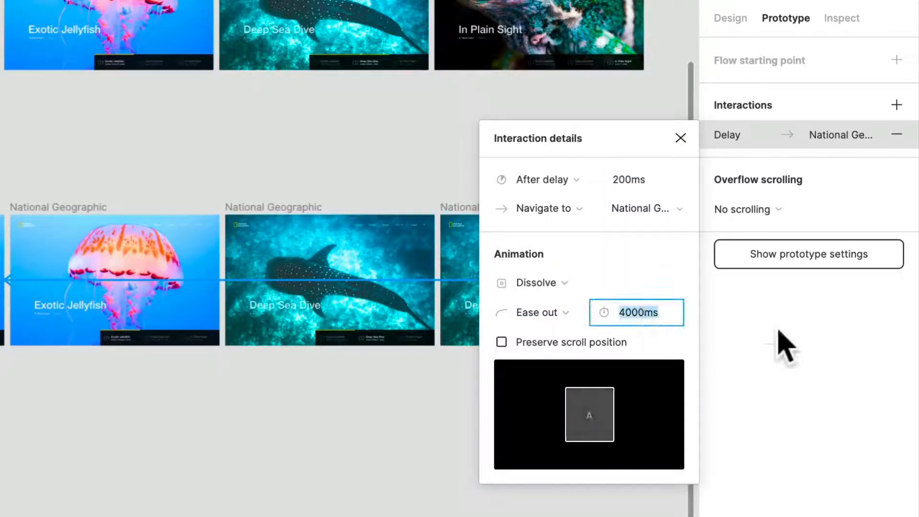
type("300")
key("Return")
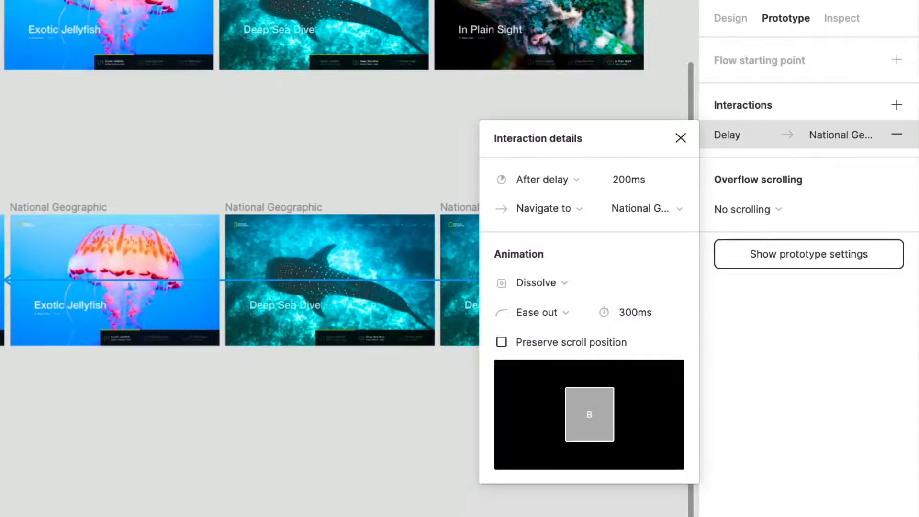
left_click(431, 489)
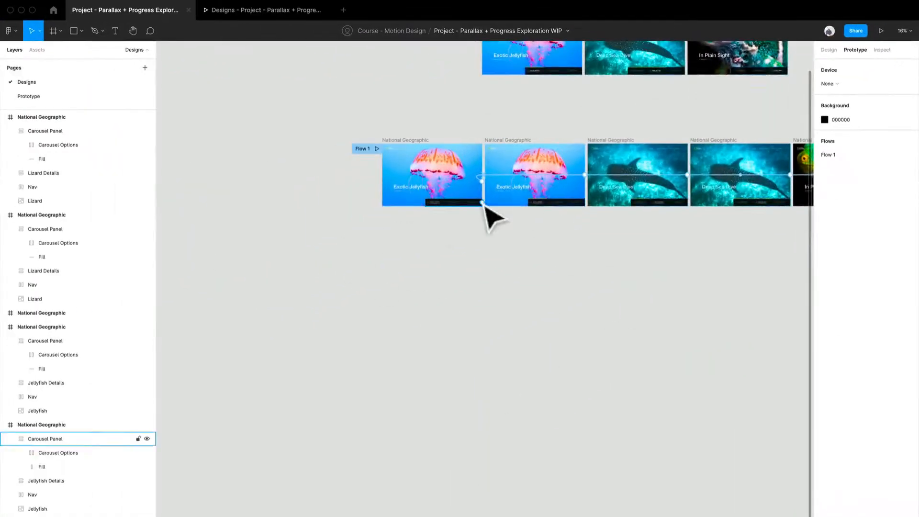
- Examine the start of the progress bar on the first Exotic Jellyfish frame and switch to the prototype preview
scroll(485, 205, "up", 5)
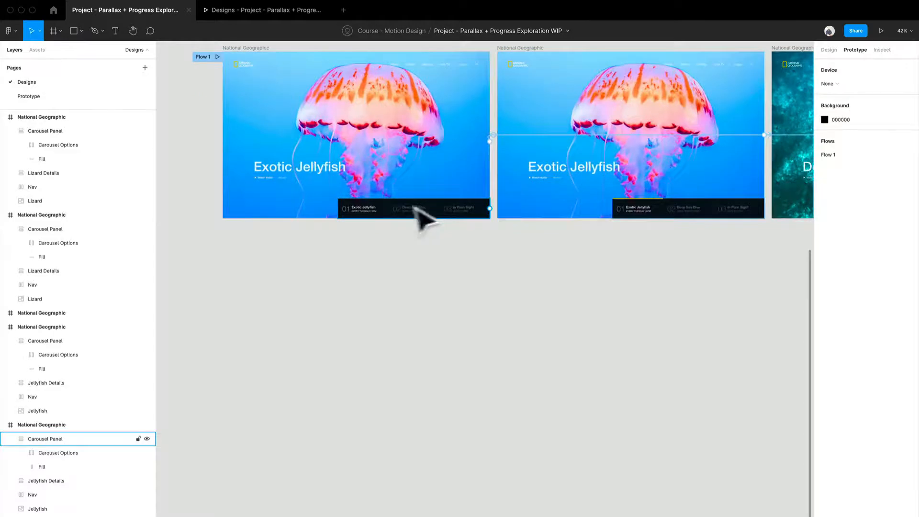
scroll(415, 206, "up", 8)
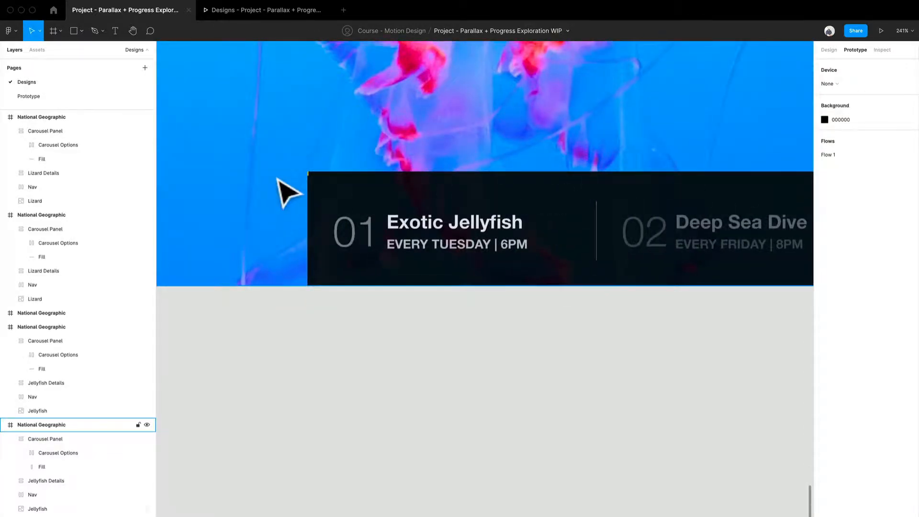
scroll(289, 193, "down", 4)
left_click(246, 15)
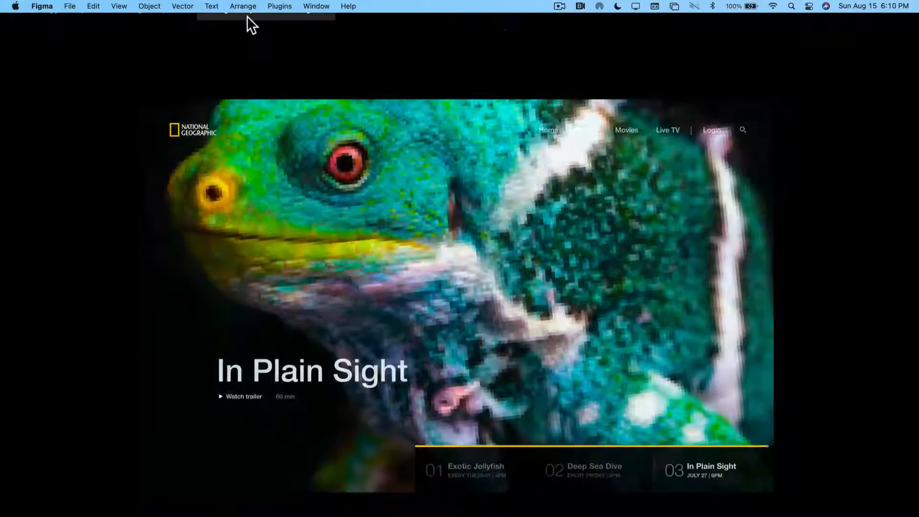